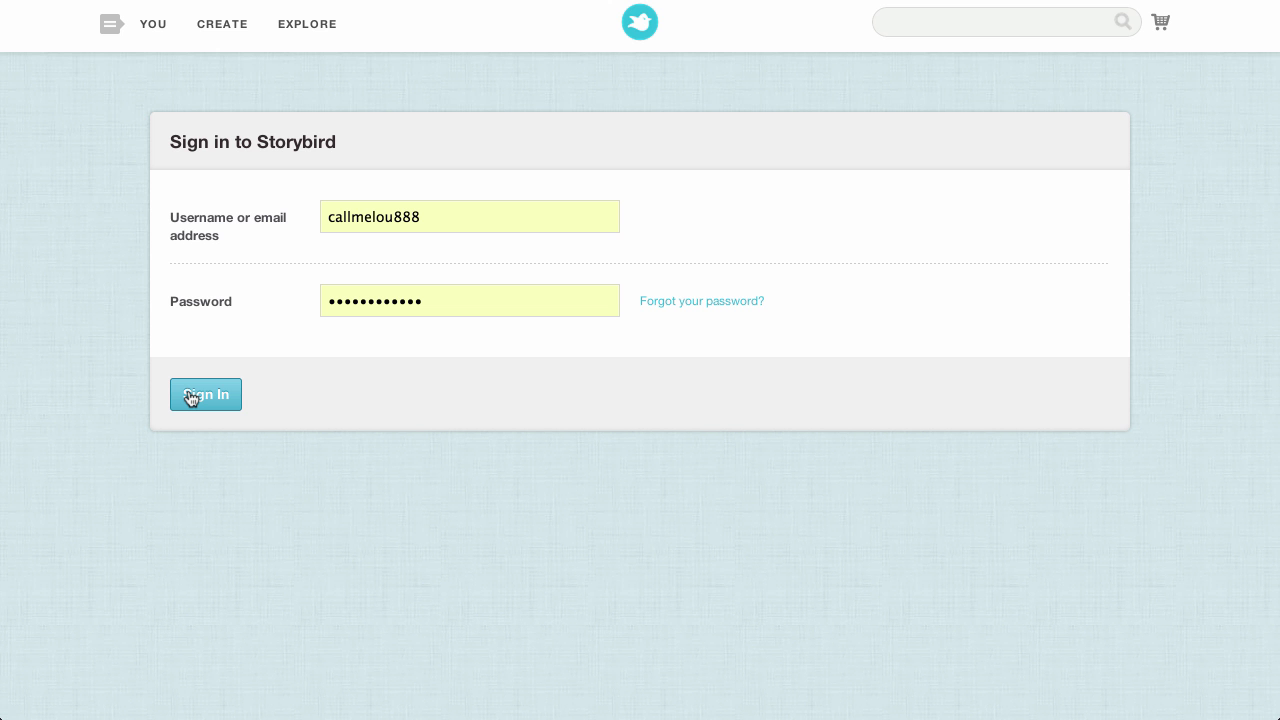
click(190, 398)
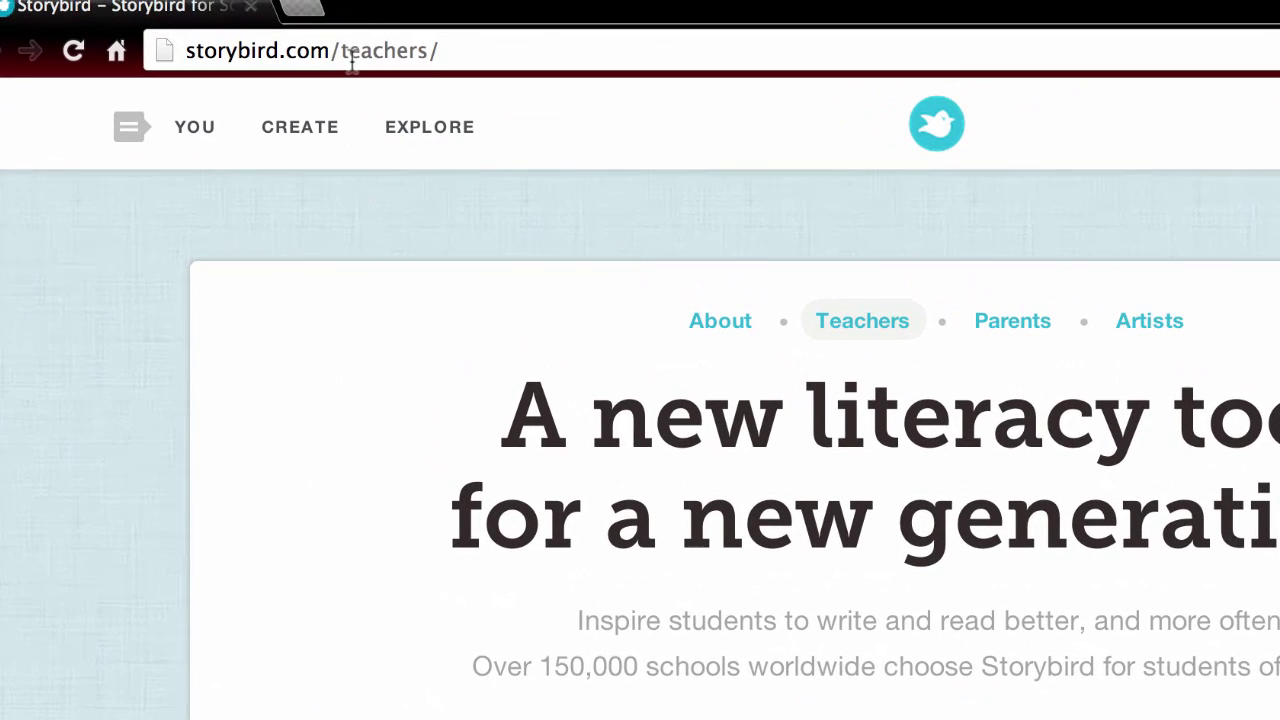
click(292, 8)
text(http://storybird.com/classes/create/)
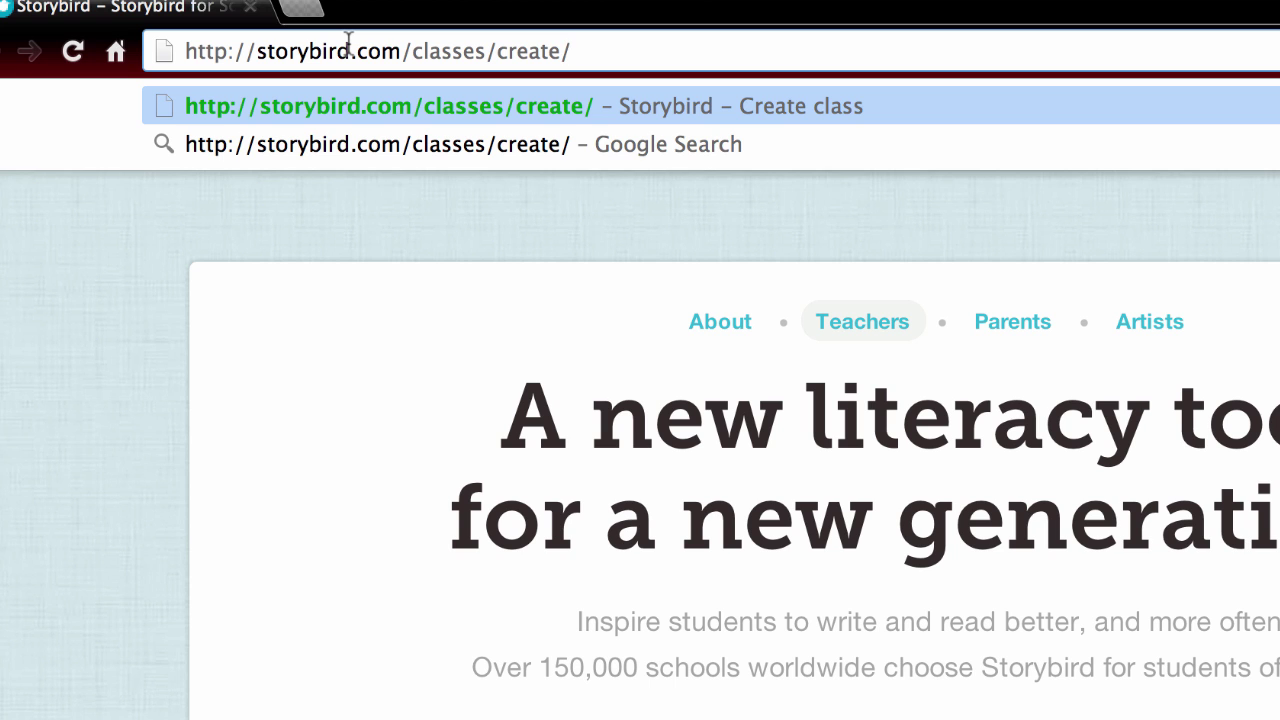
key(Return)
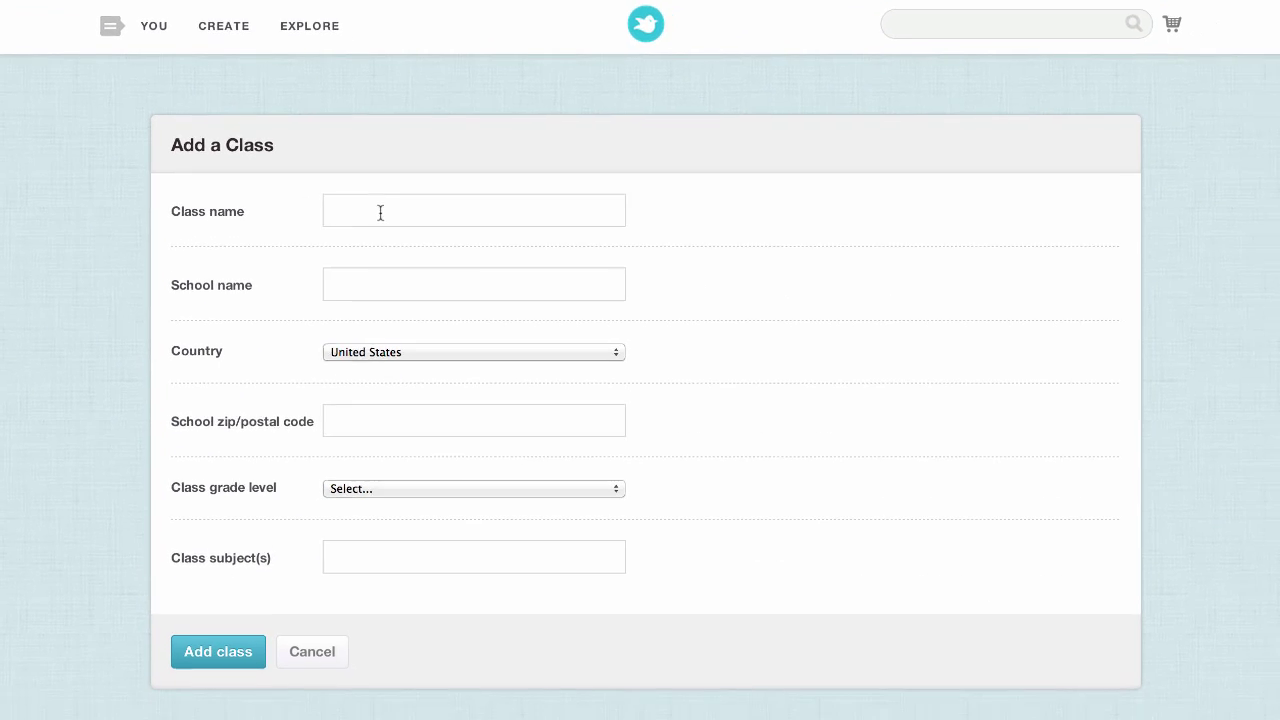
- Add a class named LAMIKE for school Macungie, United States, with the school's postal code, grade level 8th and subject LA
click(536, 408)
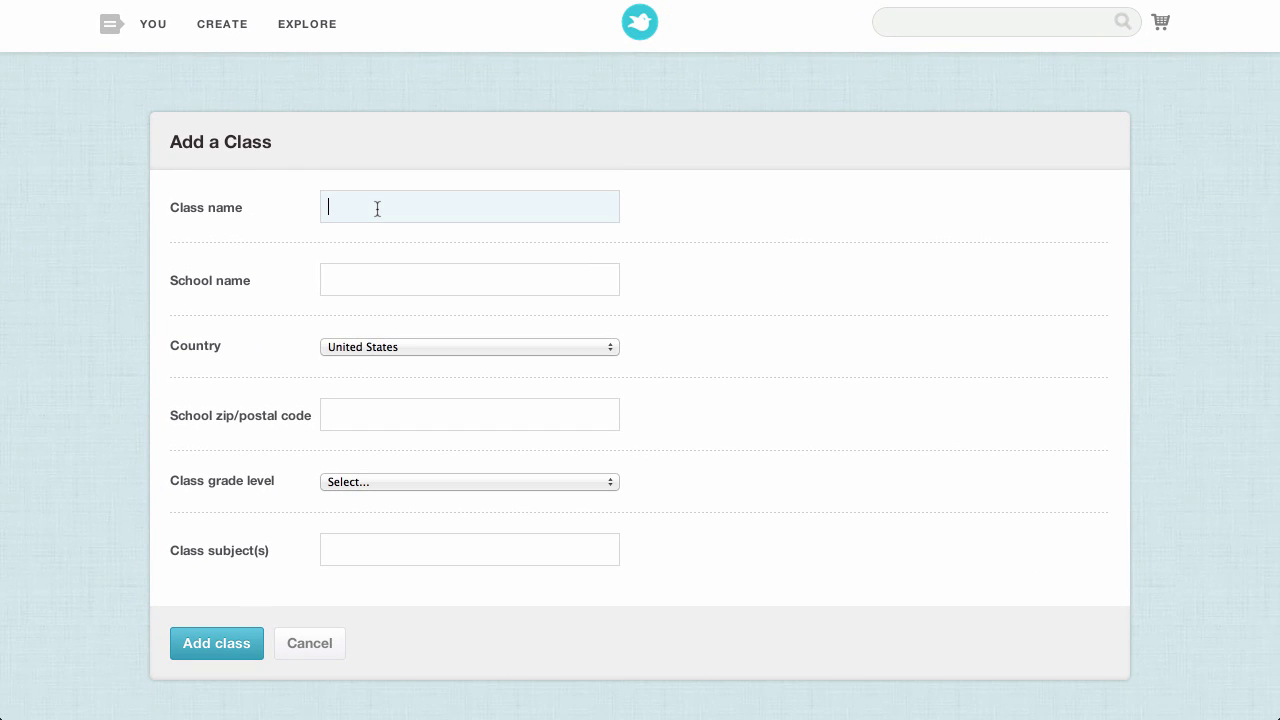
text(LA)
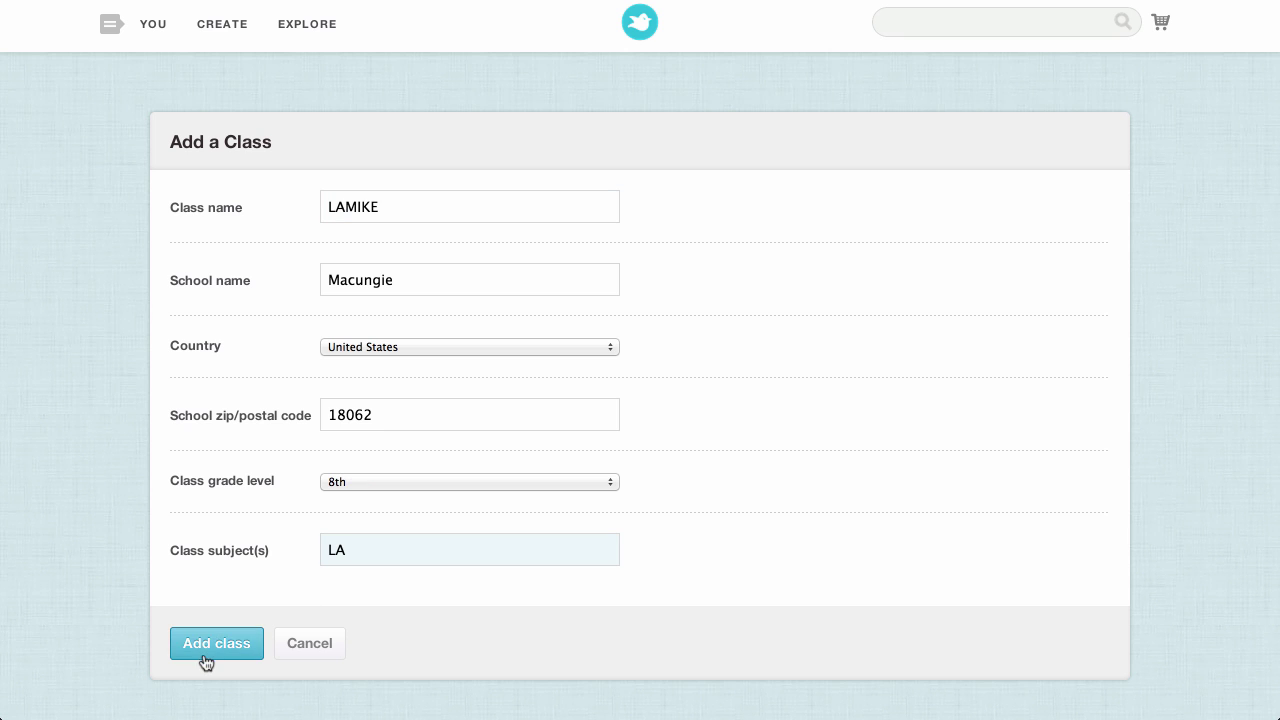
click(203, 652)
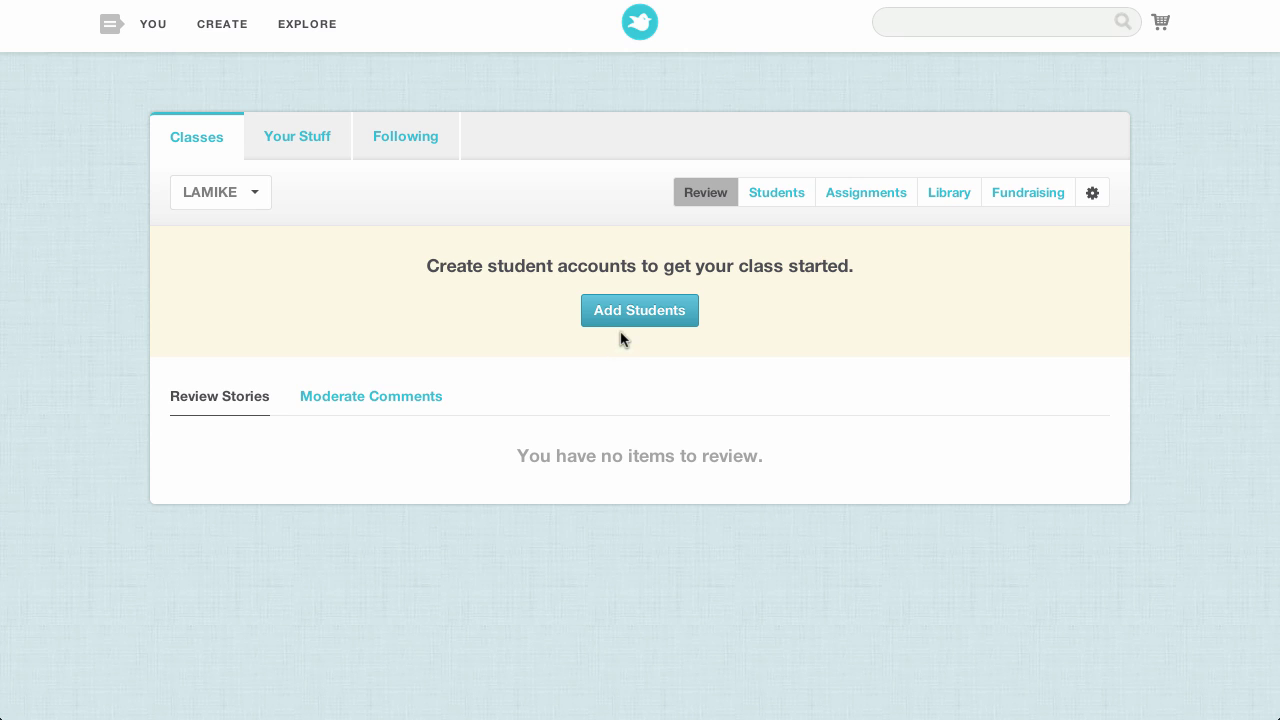
- Use bulk account creation to generate 5 student accounts with the root name lamike and a numeric suffix
click(629, 310)
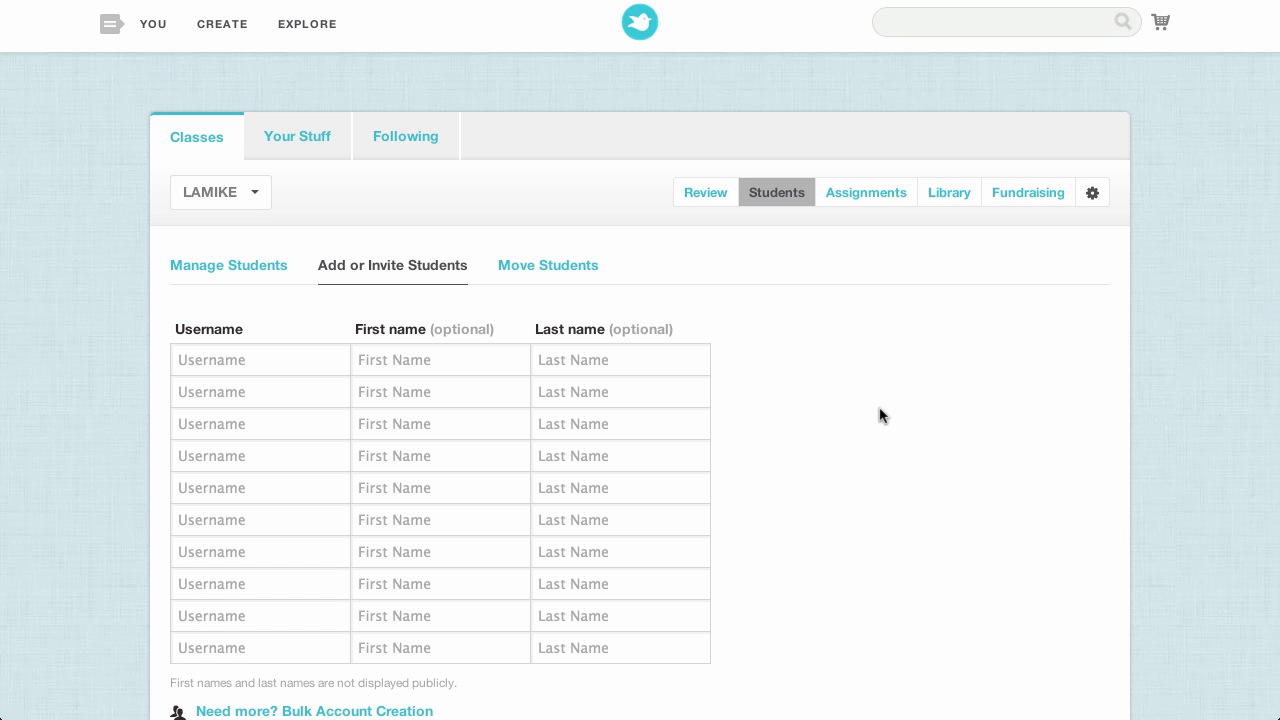
scroll(640, 360, down, 2)
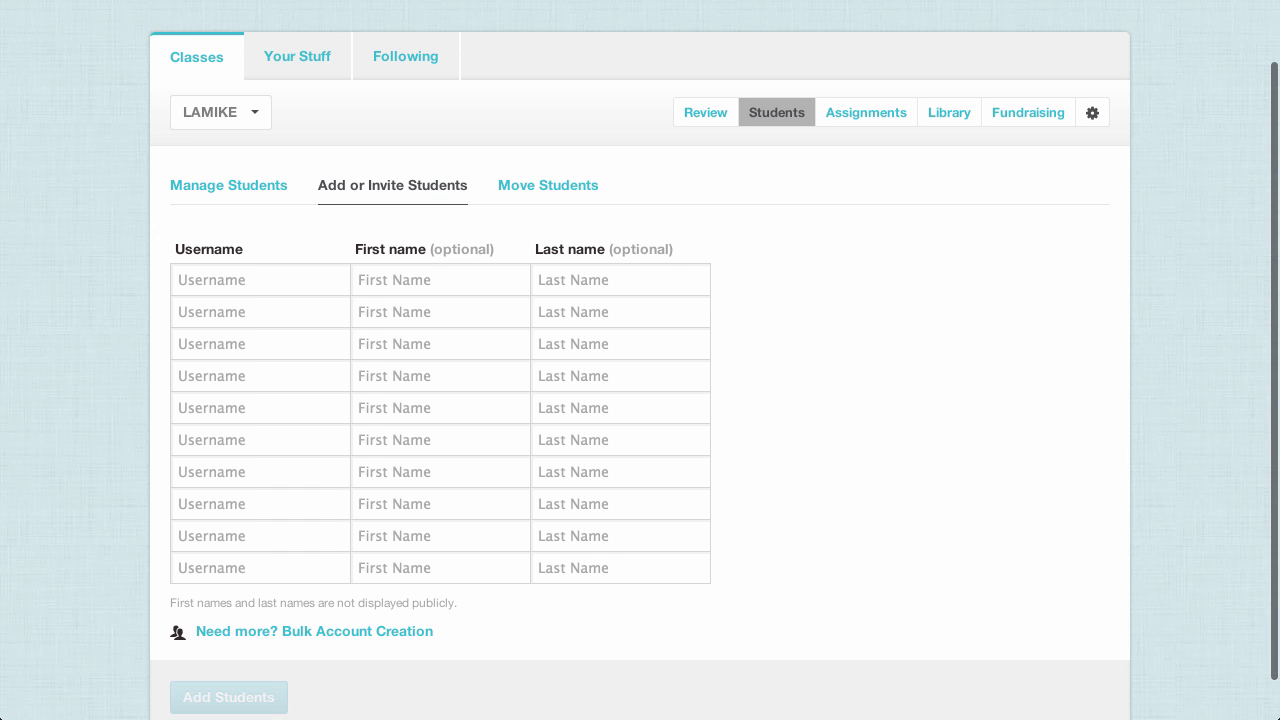
click(307, 636)
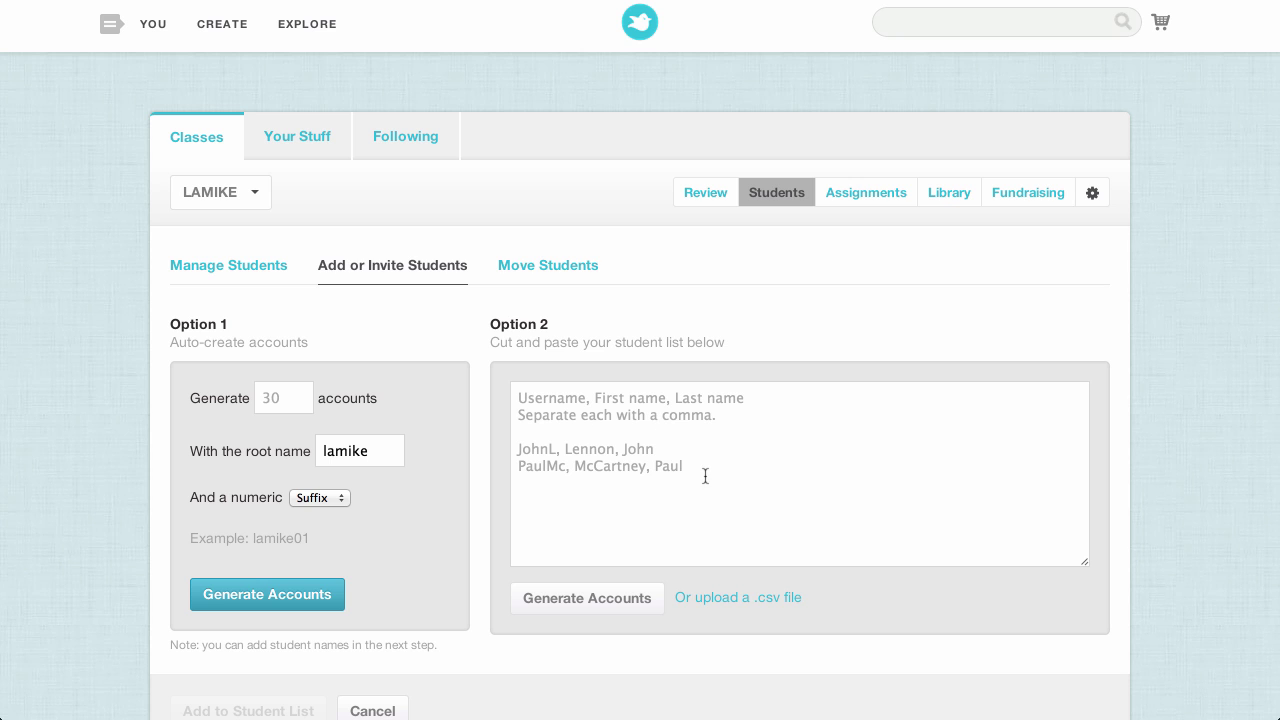
click(292, 397)
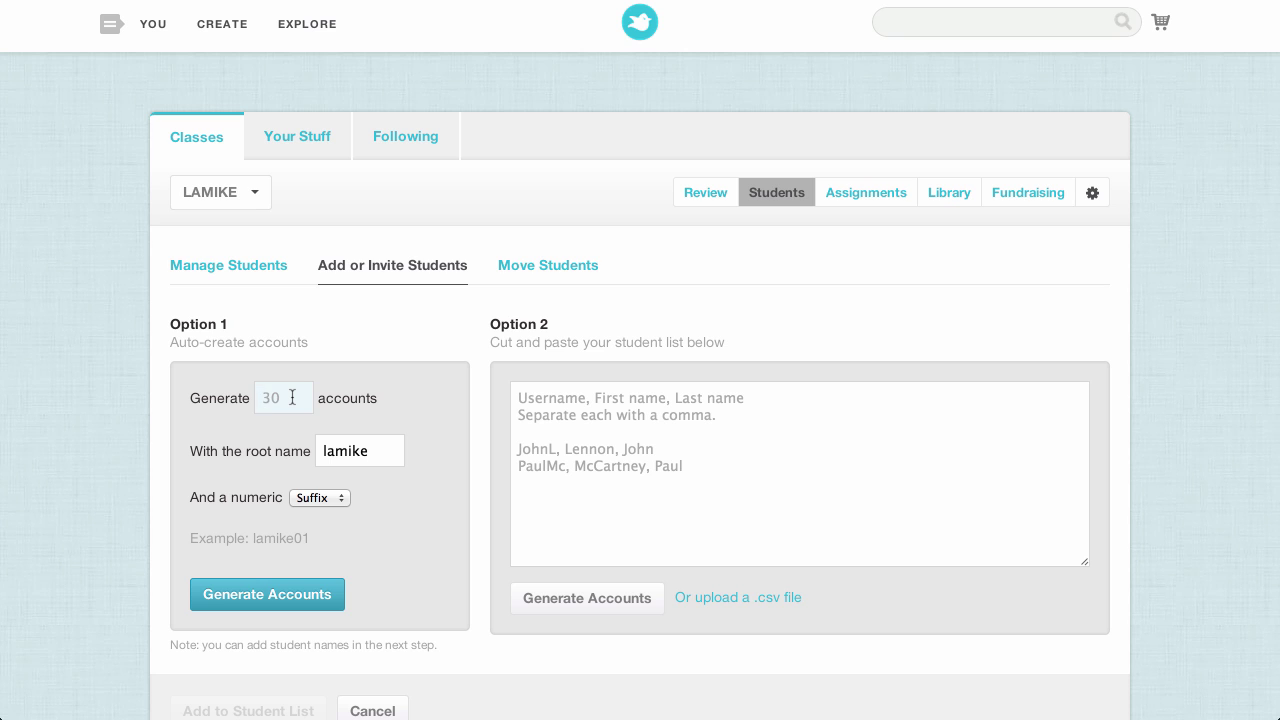
text(5)
click(260, 601)
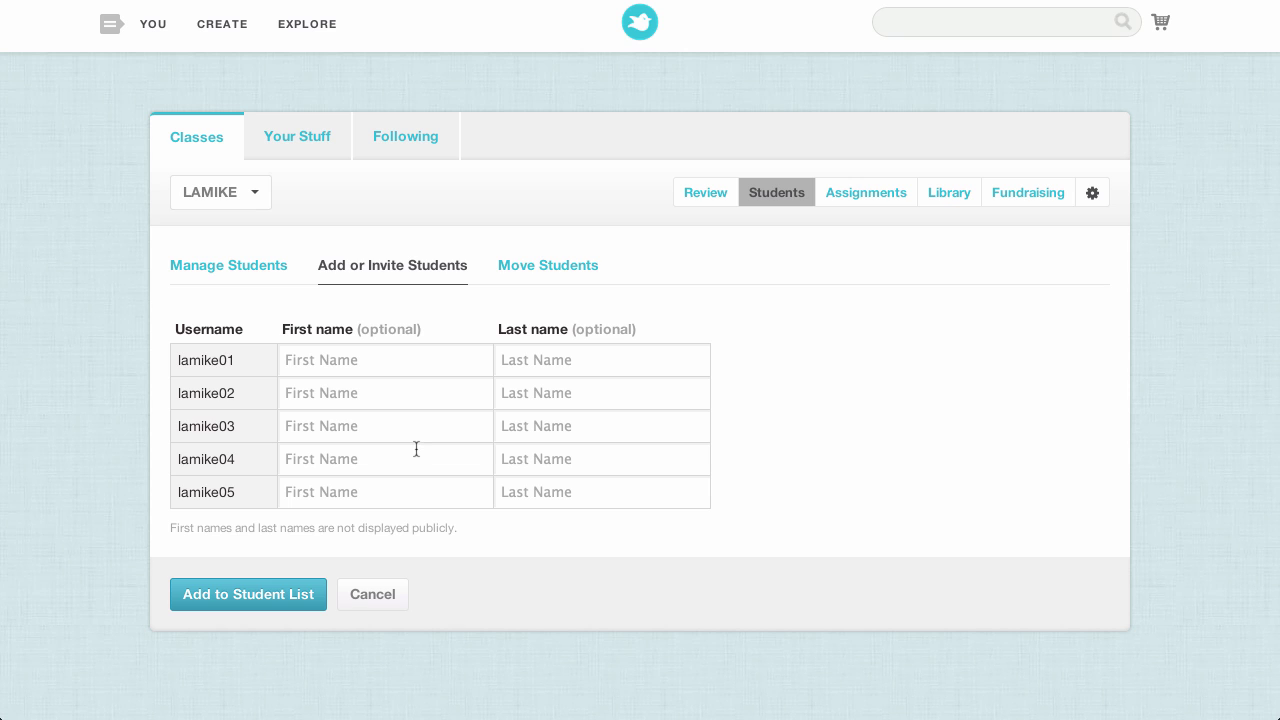
- Fill in the first and last names for the five generated accounts and add them to the student list
click(324, 360)
text(a)
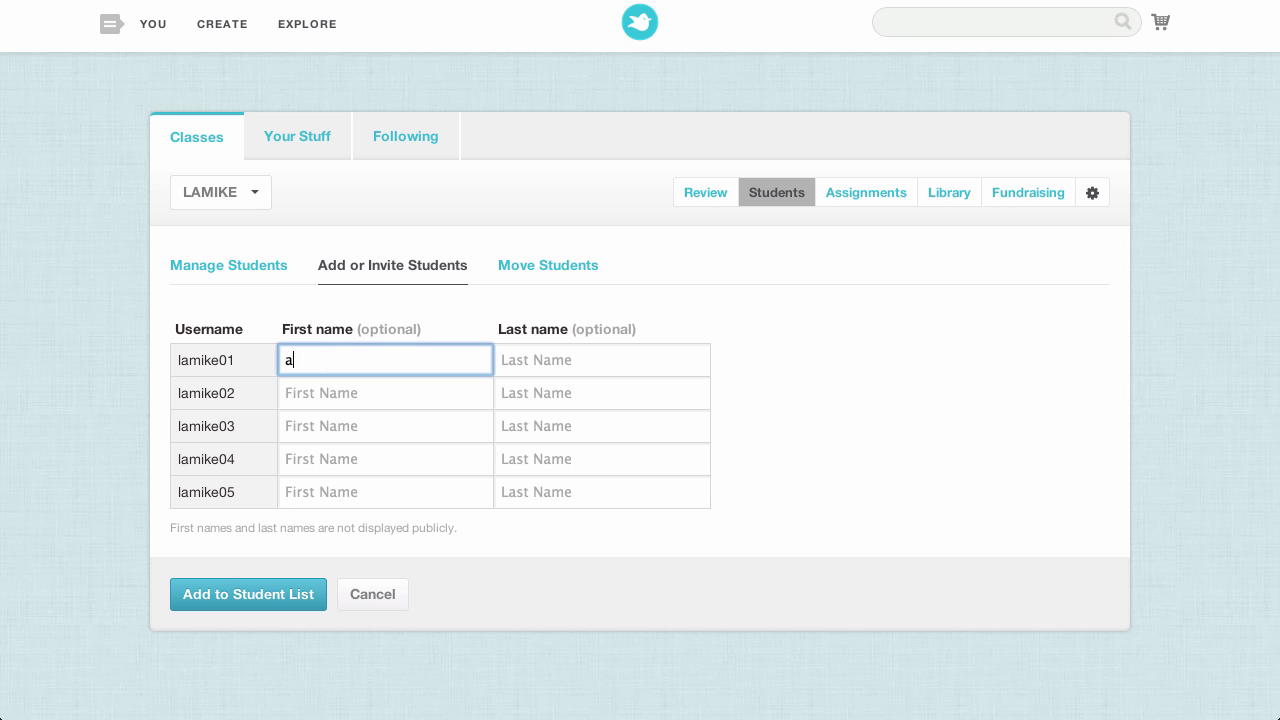
click(514, 360)
text(b)
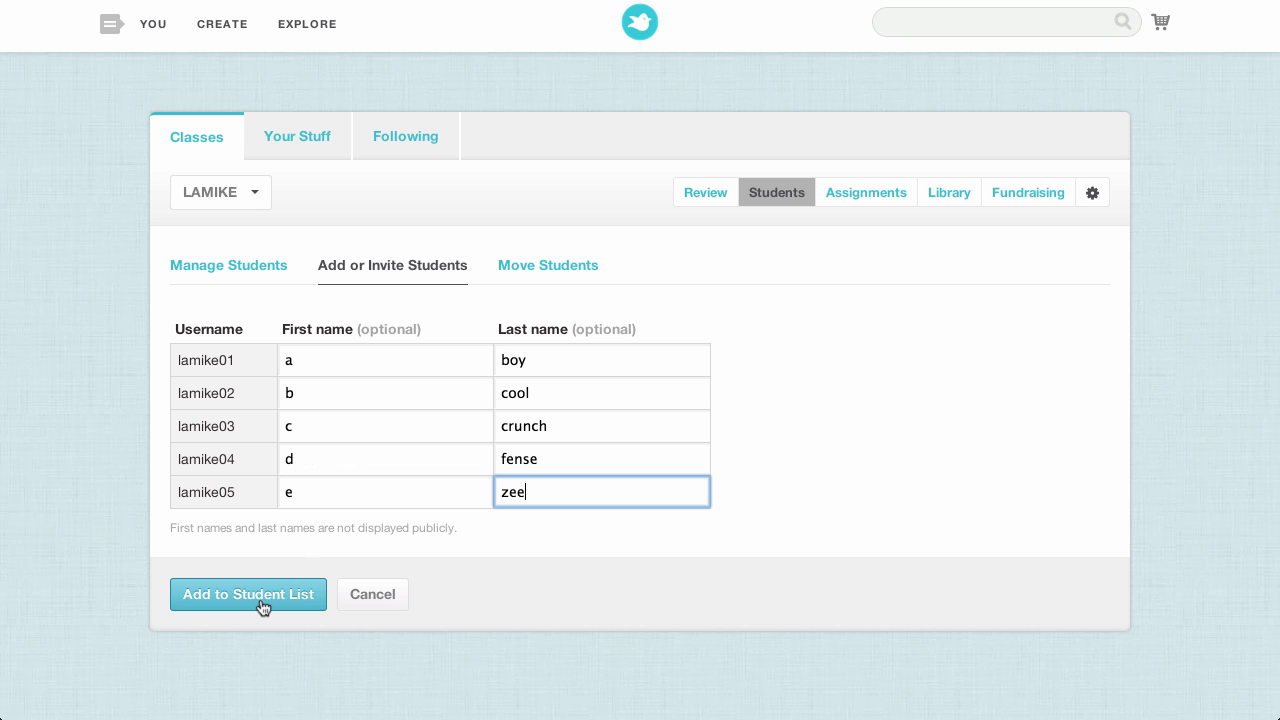
click(262, 601)
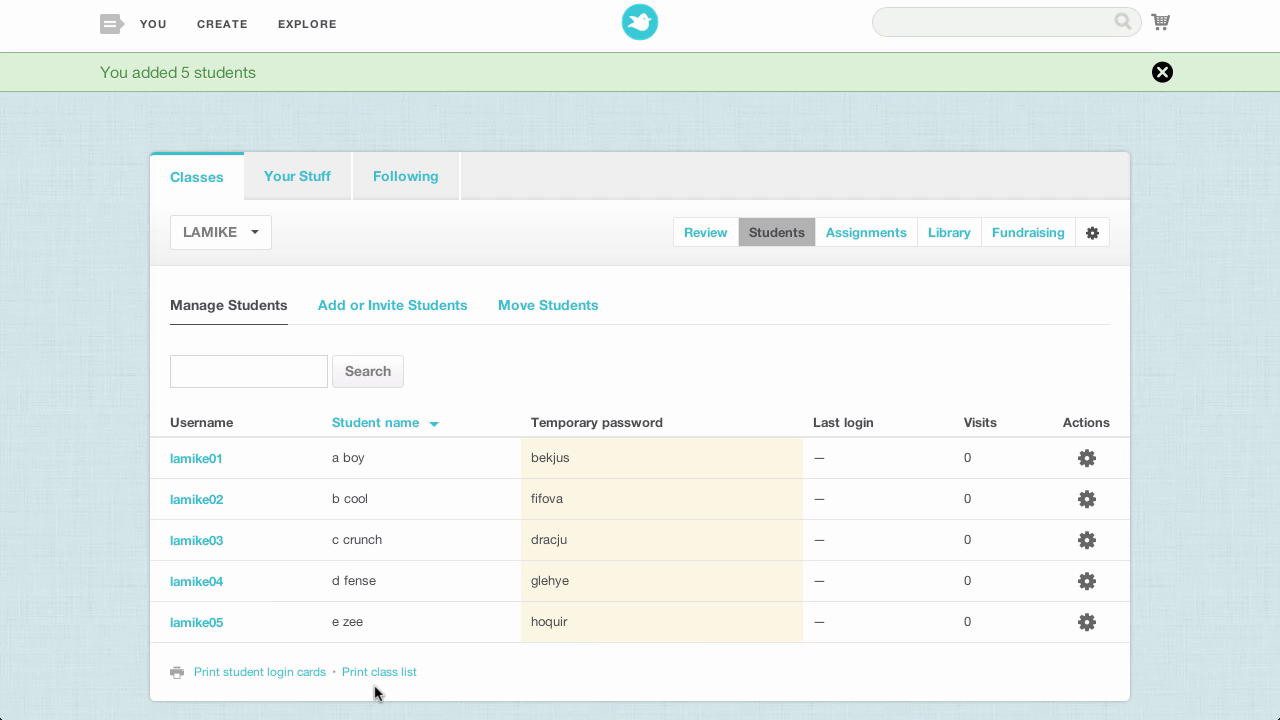
- View the printable student login cards for the class, and return to the student list
click(262, 672)
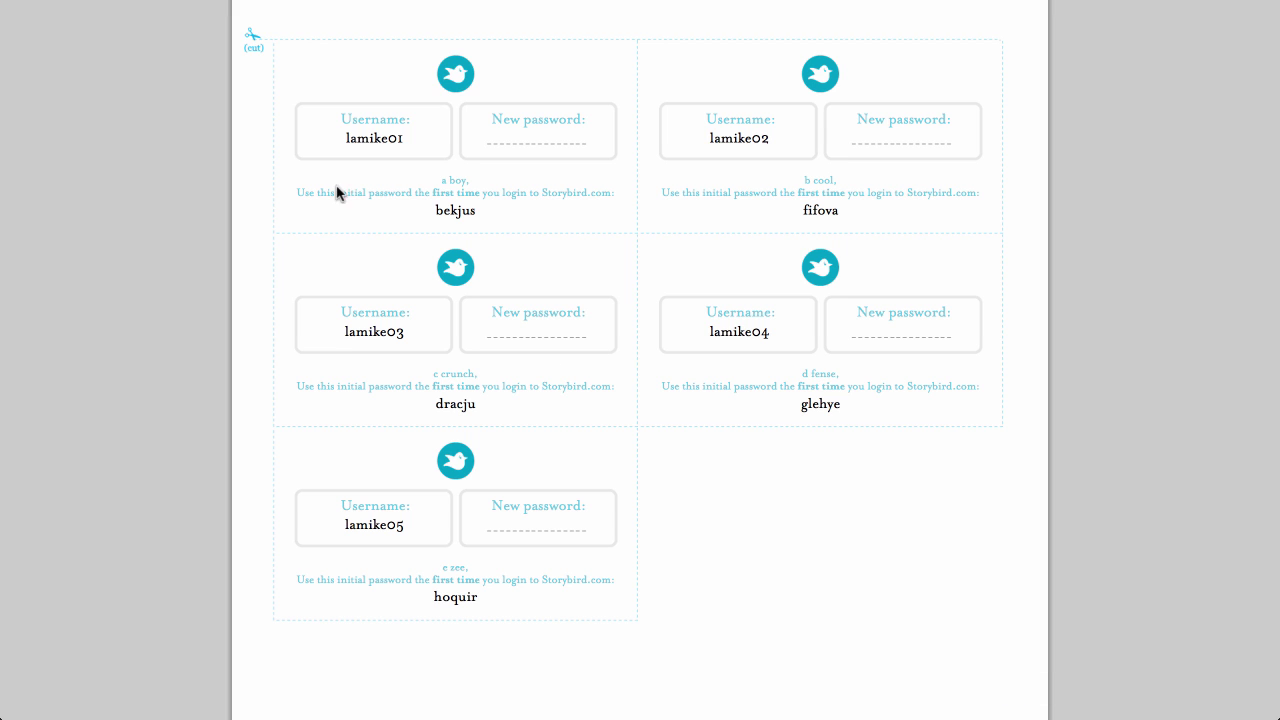
key(ctrl+w)
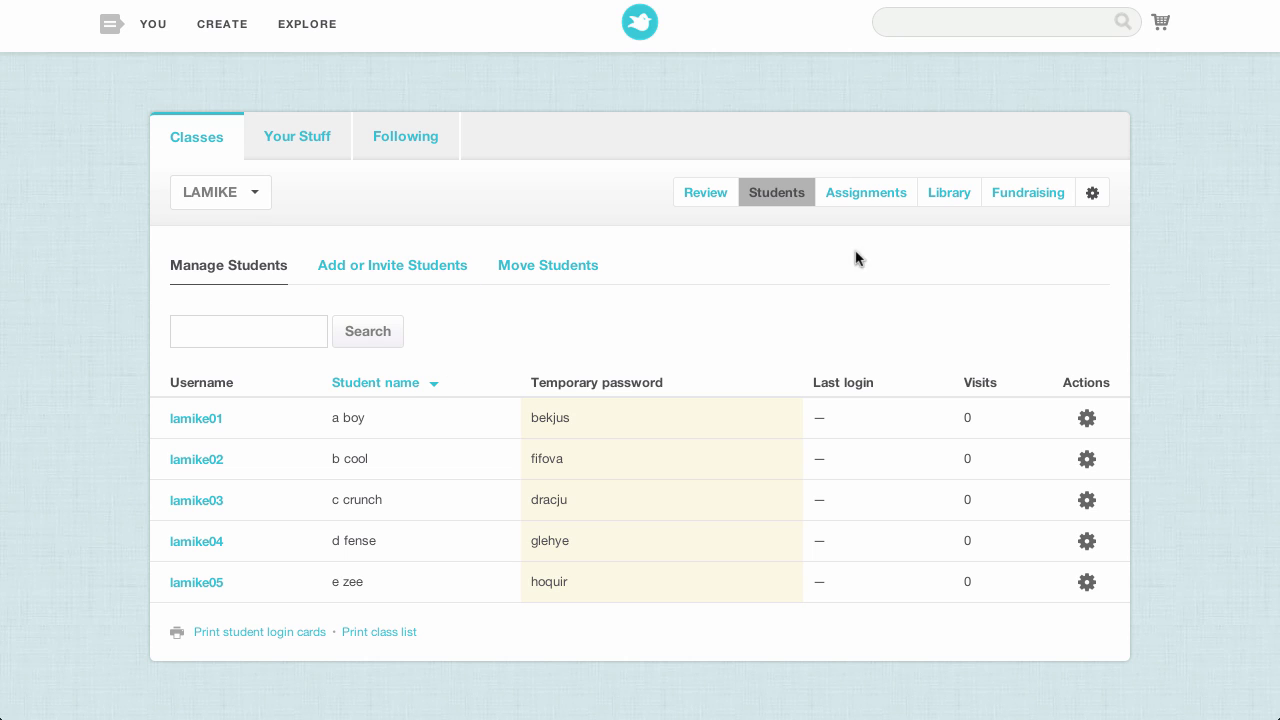
- Create an assignment named "Vocab week 5 poem" with instructions to create three poems expressing the concept of each assigned vocabulary word
click(853, 197)
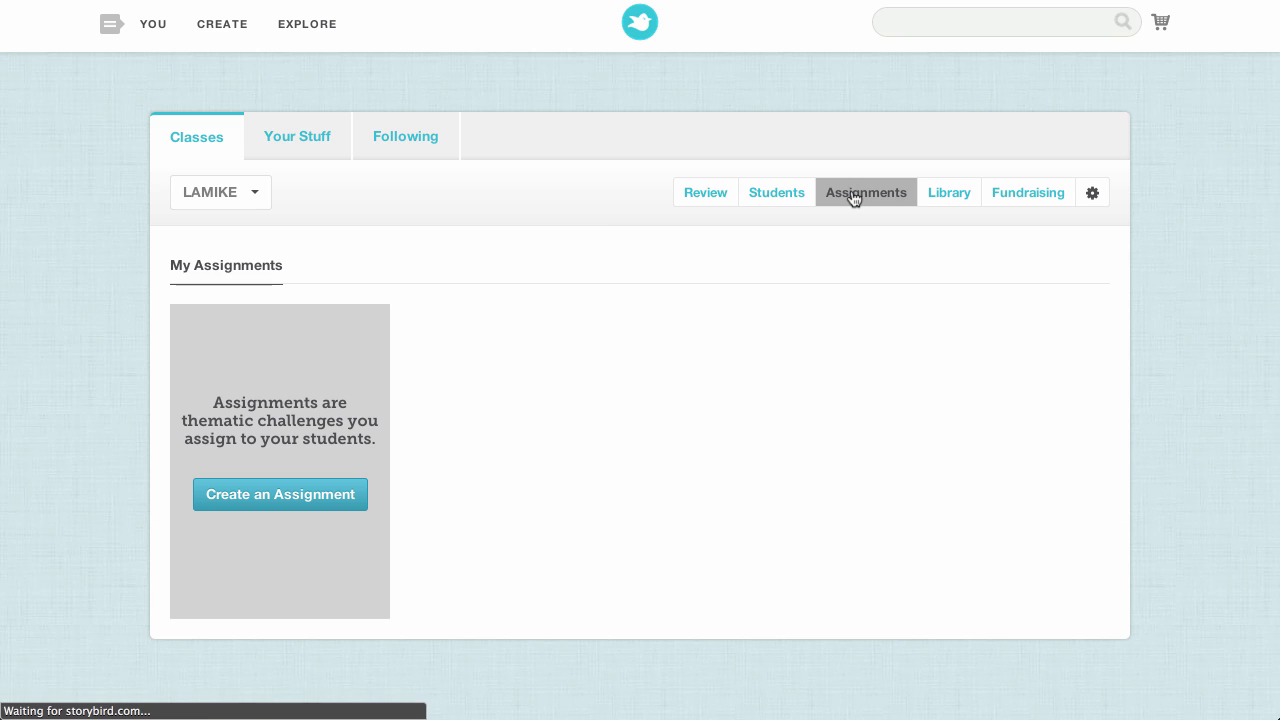
click(289, 496)
click(468, 198)
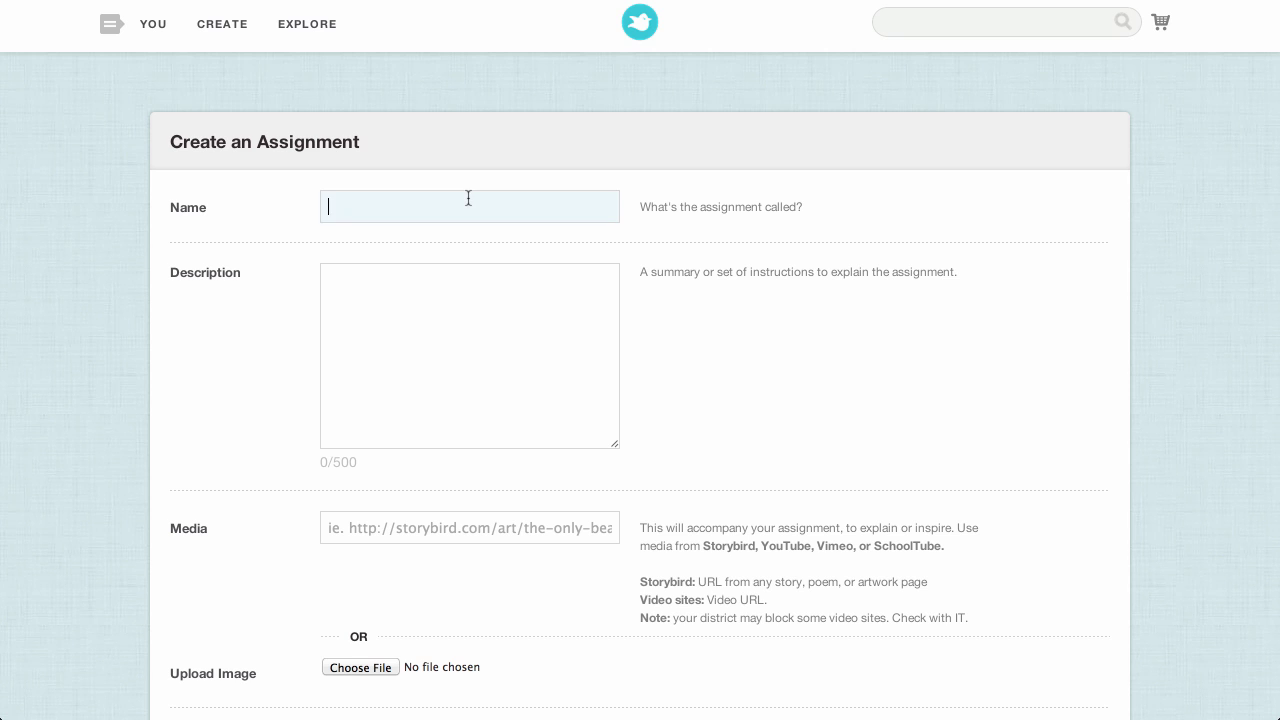
text(Vocab week 5 poem)
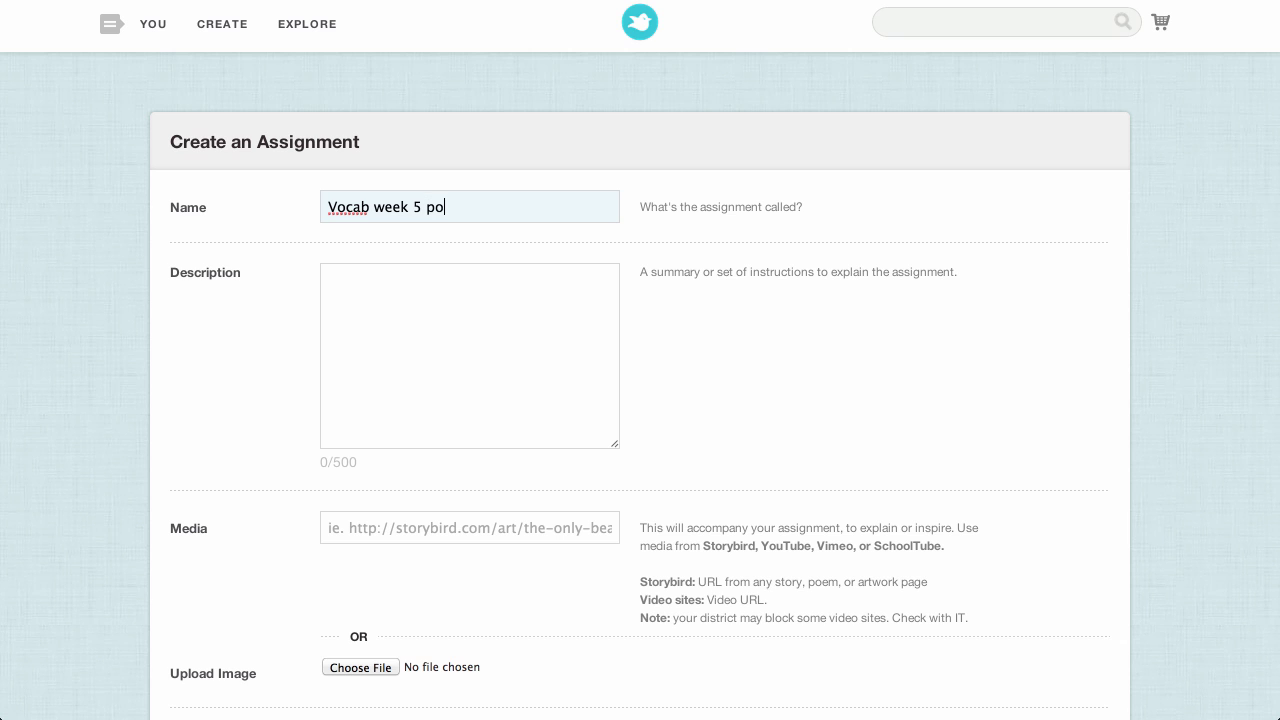
click(487, 287)
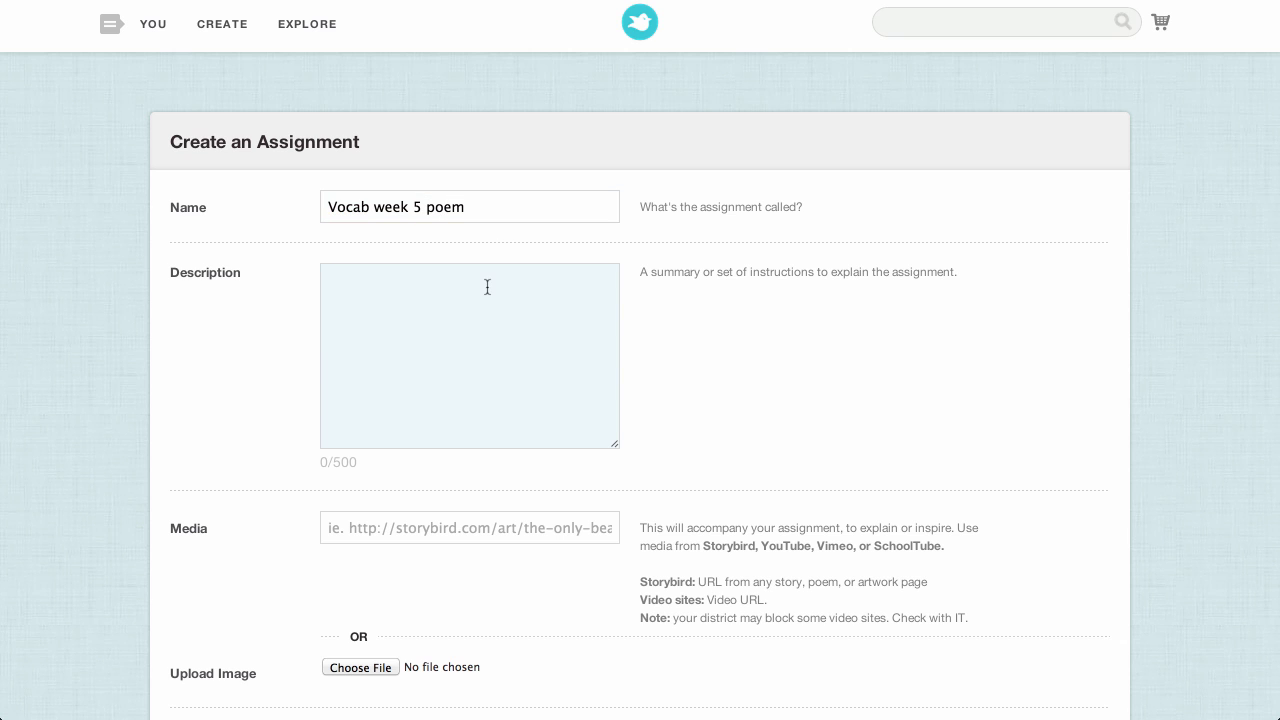
text(Create three poems that express the concept of each vocabulary word assigned to your sub-group.  Peruse available art to find a "trigger" image related to your term.  Then use the provided words - refreshing the list as needed -- to create a short poem.  The publish the poem, making sure to tag it with the vocab words and associate it with this assignment. See my example ILLUMINATION poem below.  Good luck!)
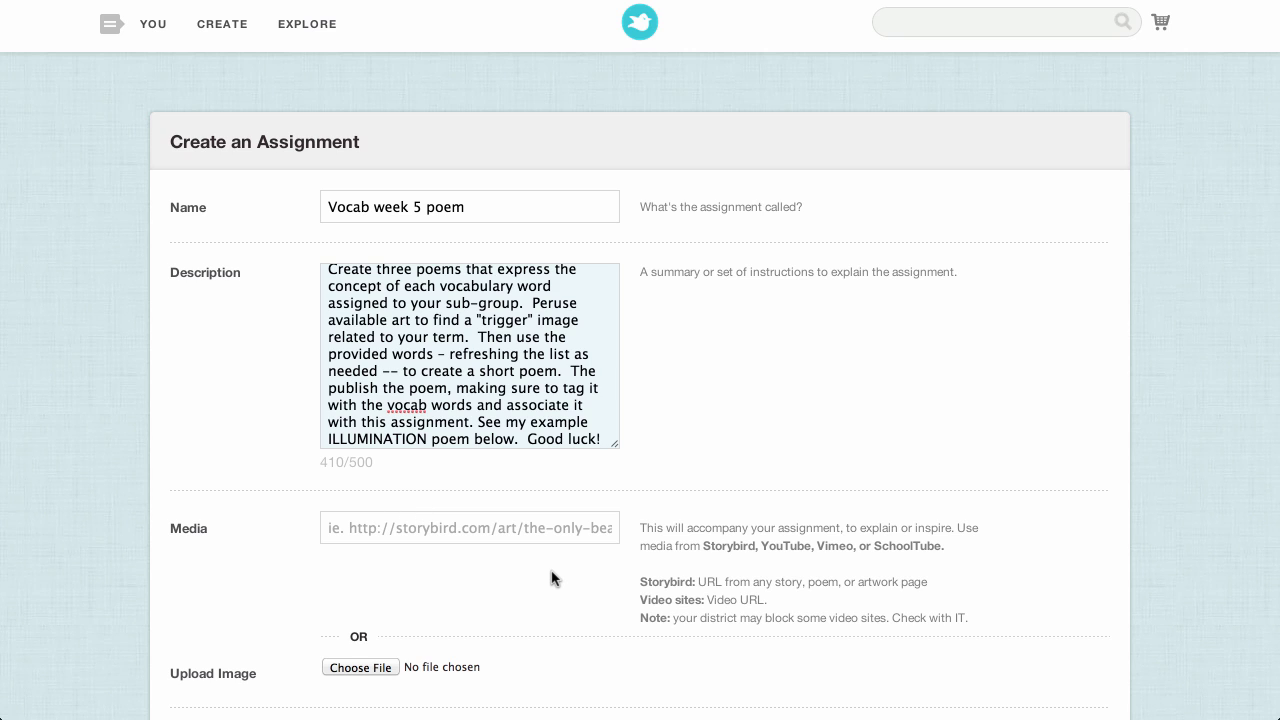
- Upload the example ILLUMINATION poem image to accompany the assignment
click(473, 571)
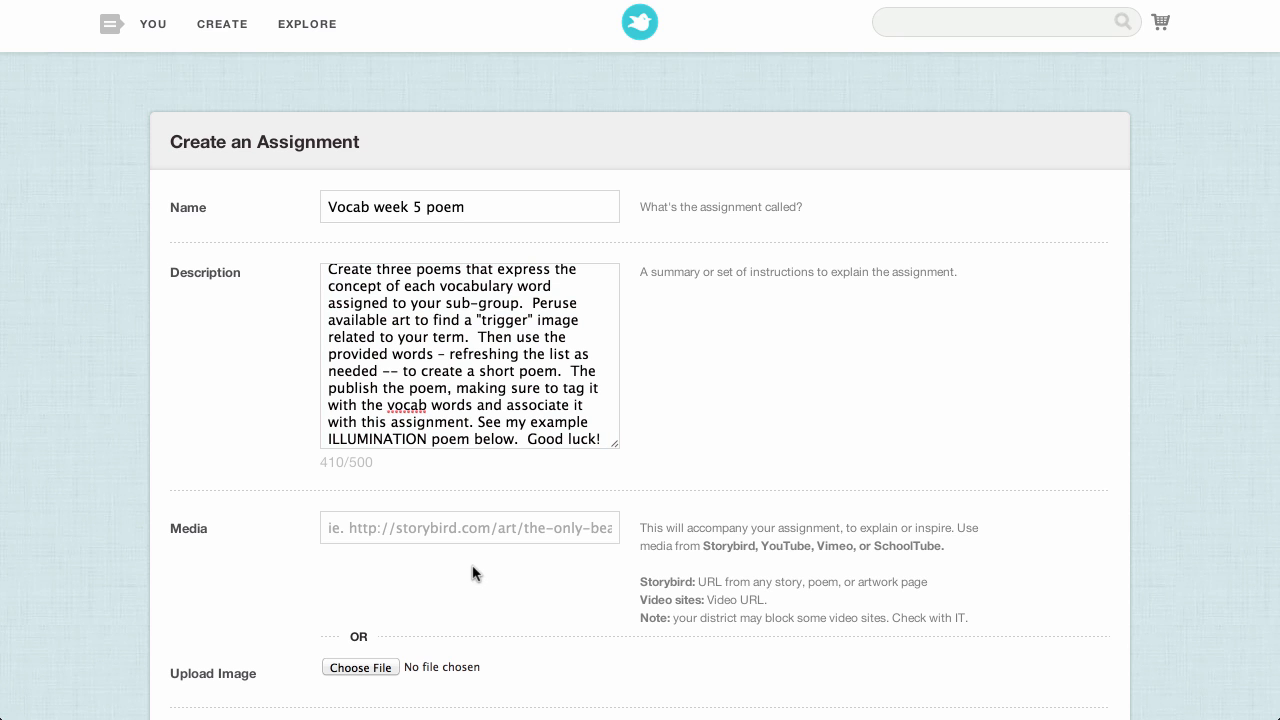
click(348, 669)
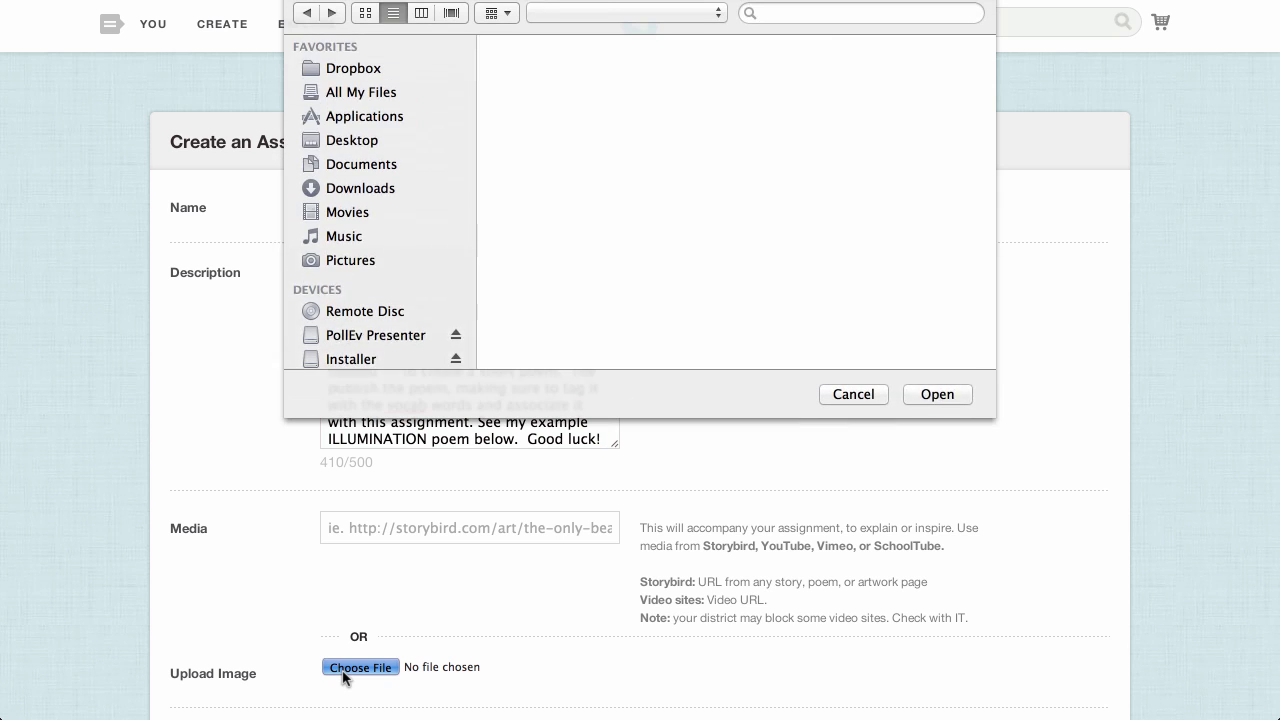
double_click(575, 287)
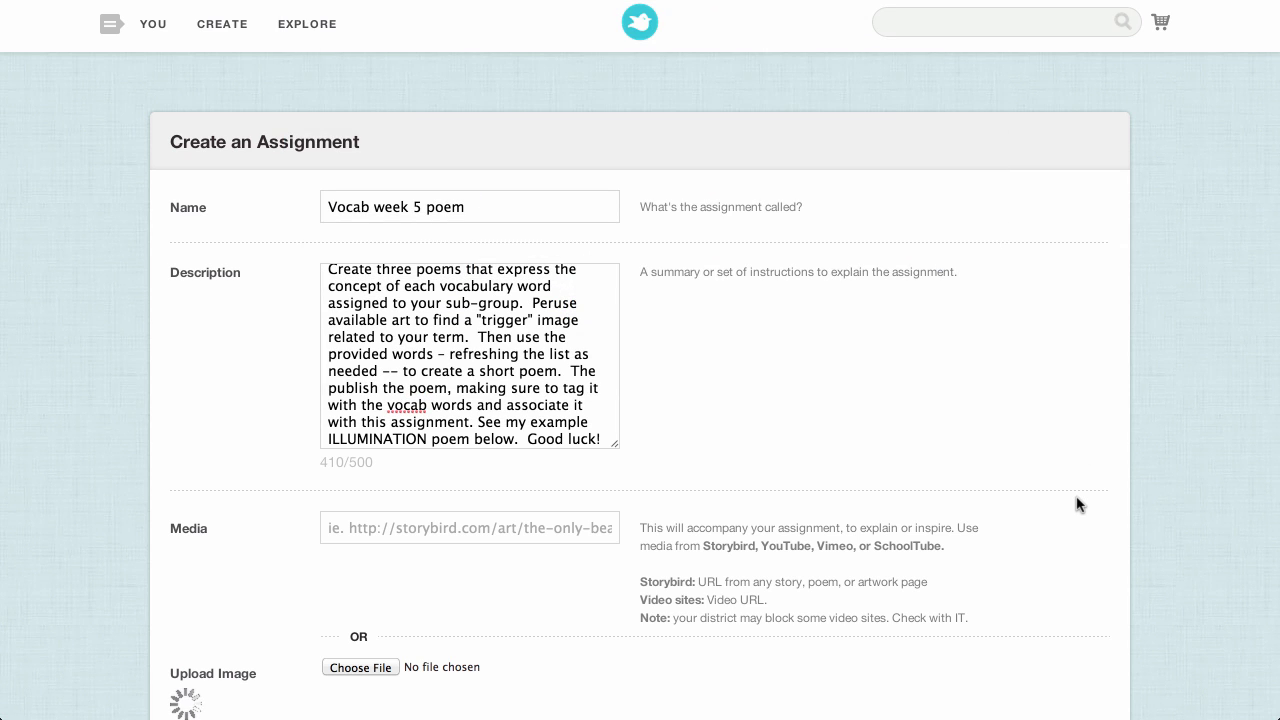
- Set the assignment's due date to 11/08/2013 and save the assignment
scroll(1074, 503, down, 3)
scroll(640, 360, down, 4)
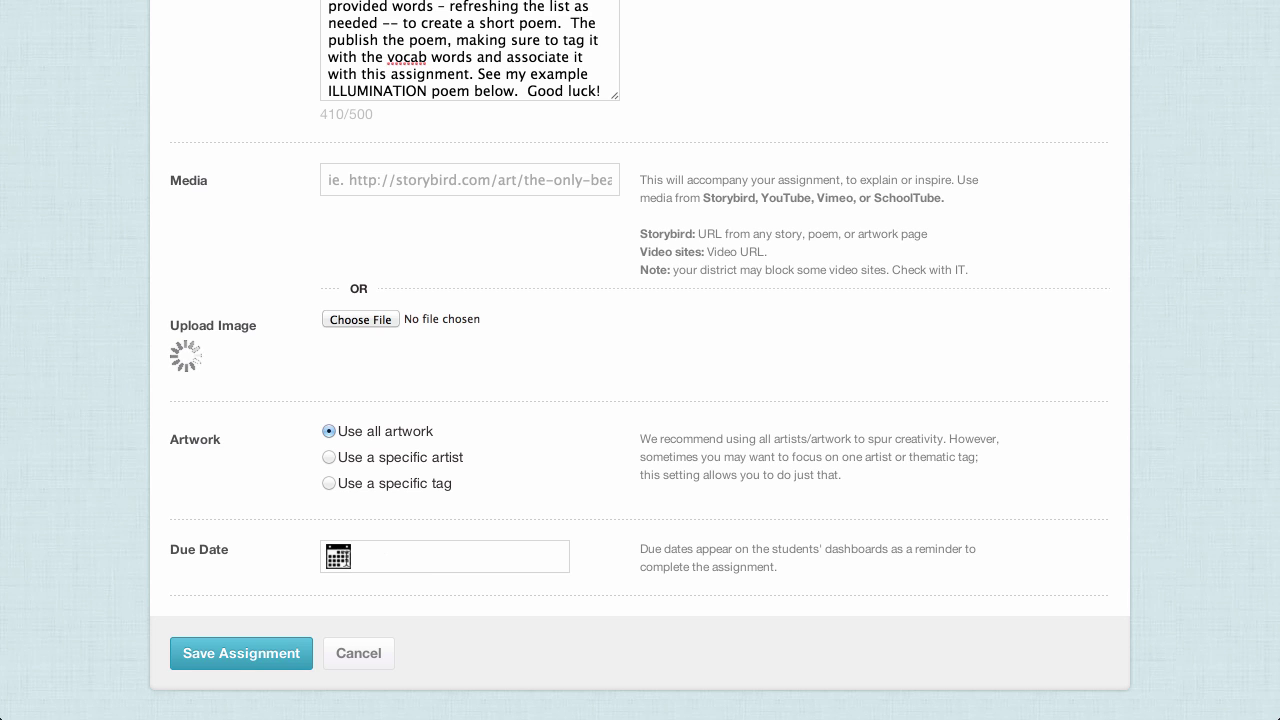
click(345, 557)
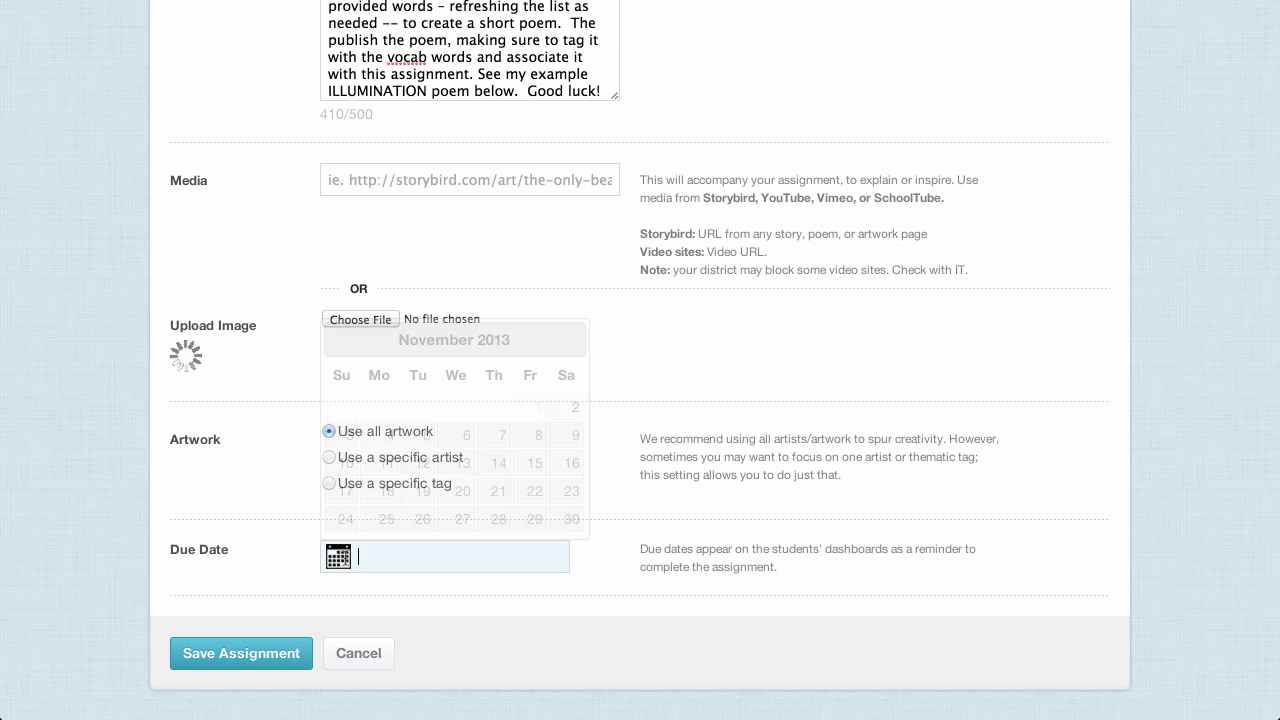
click(532, 437)
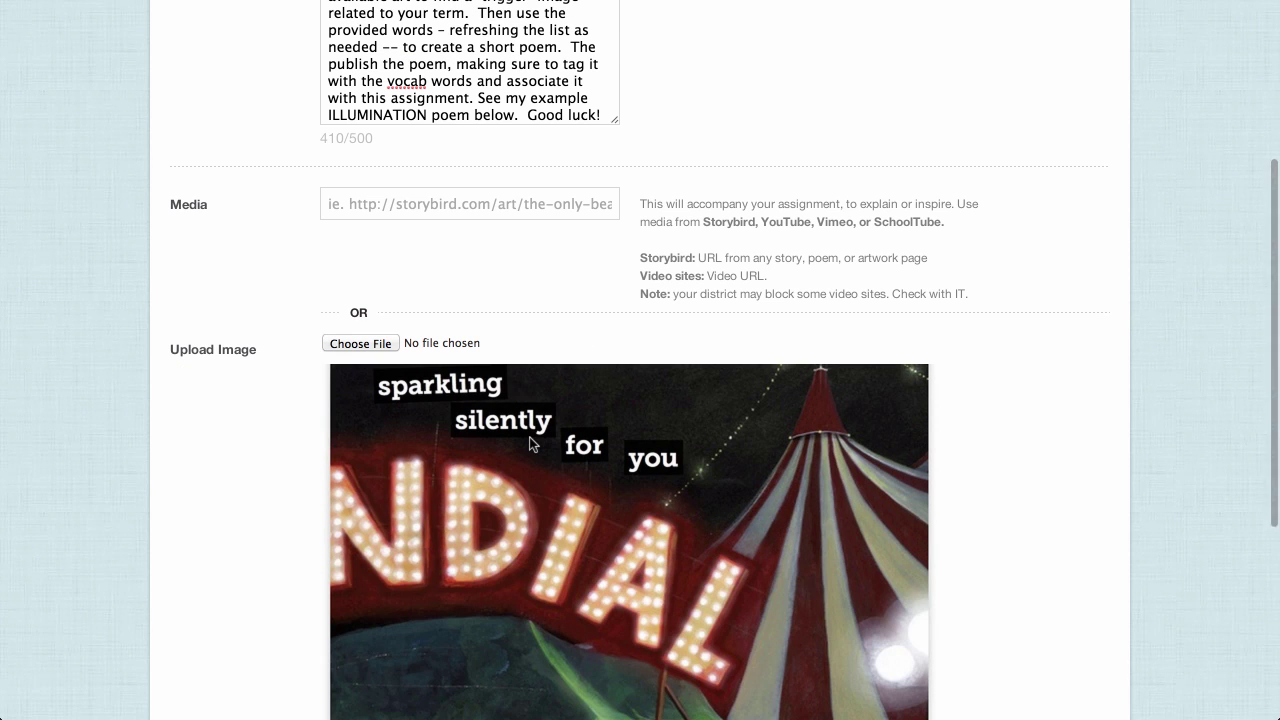
scroll(1043, 420, down, 3)
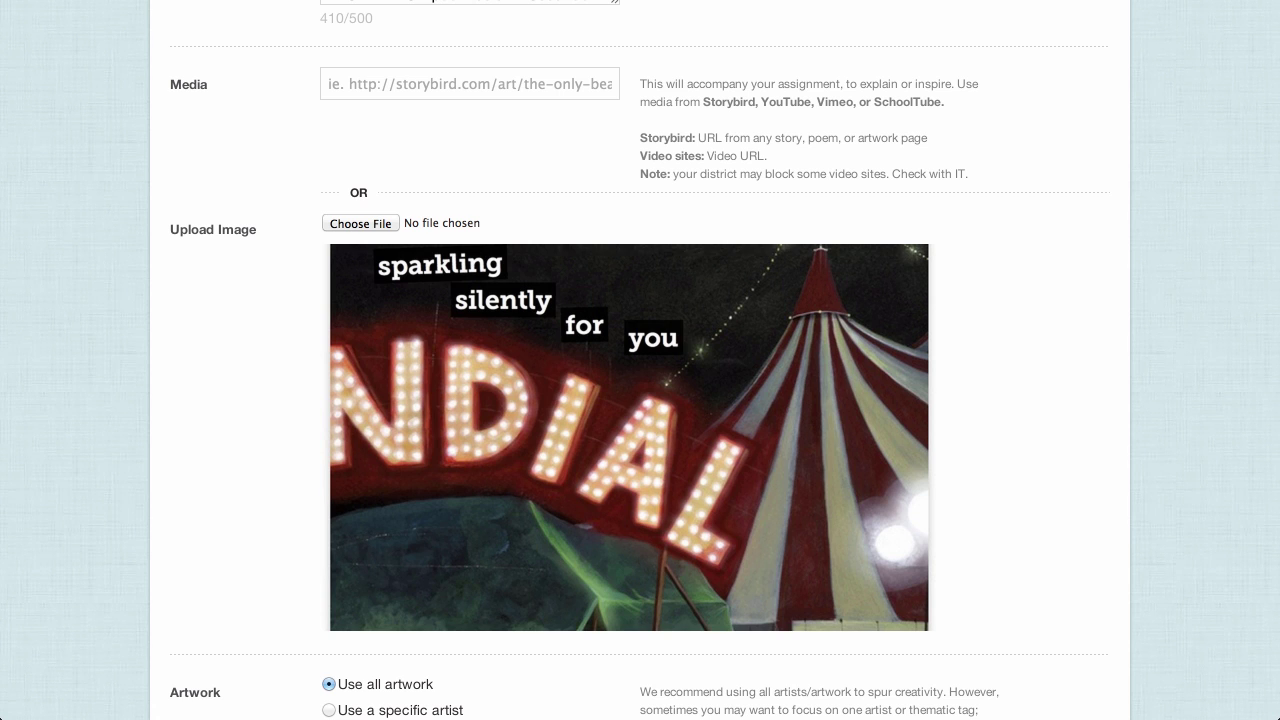
scroll(707, 510, down, 6)
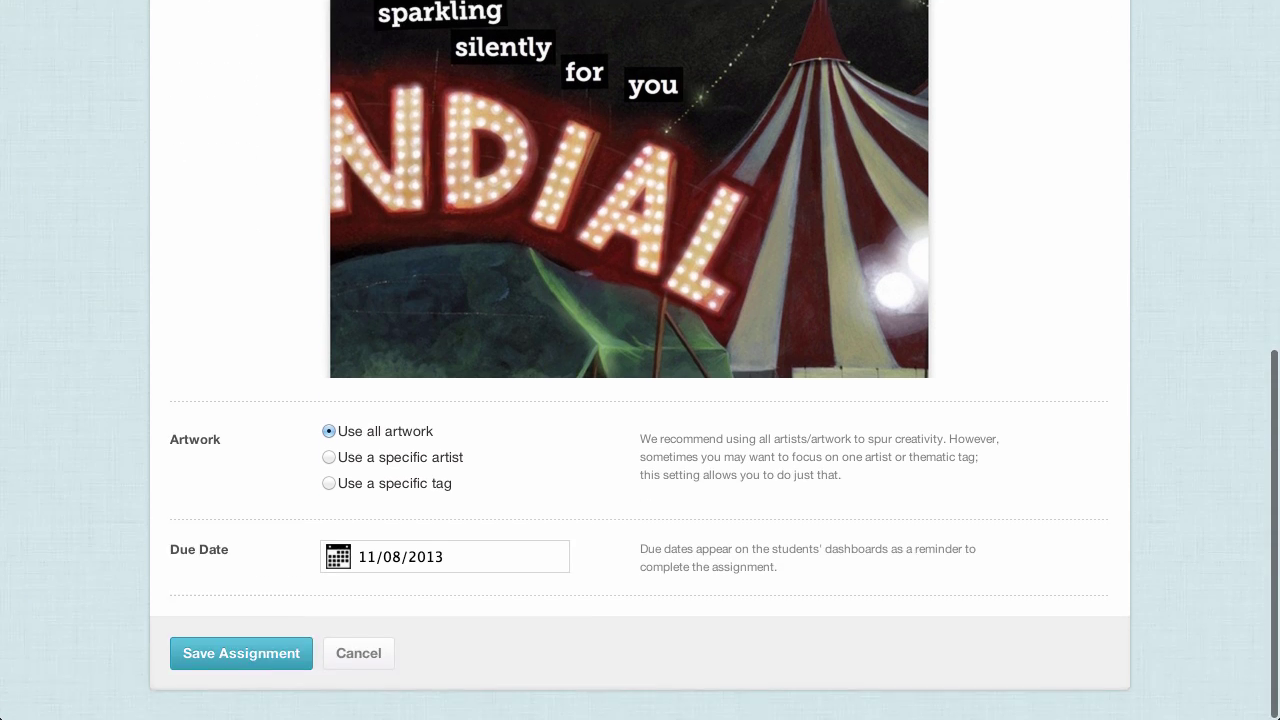
click(249, 655)
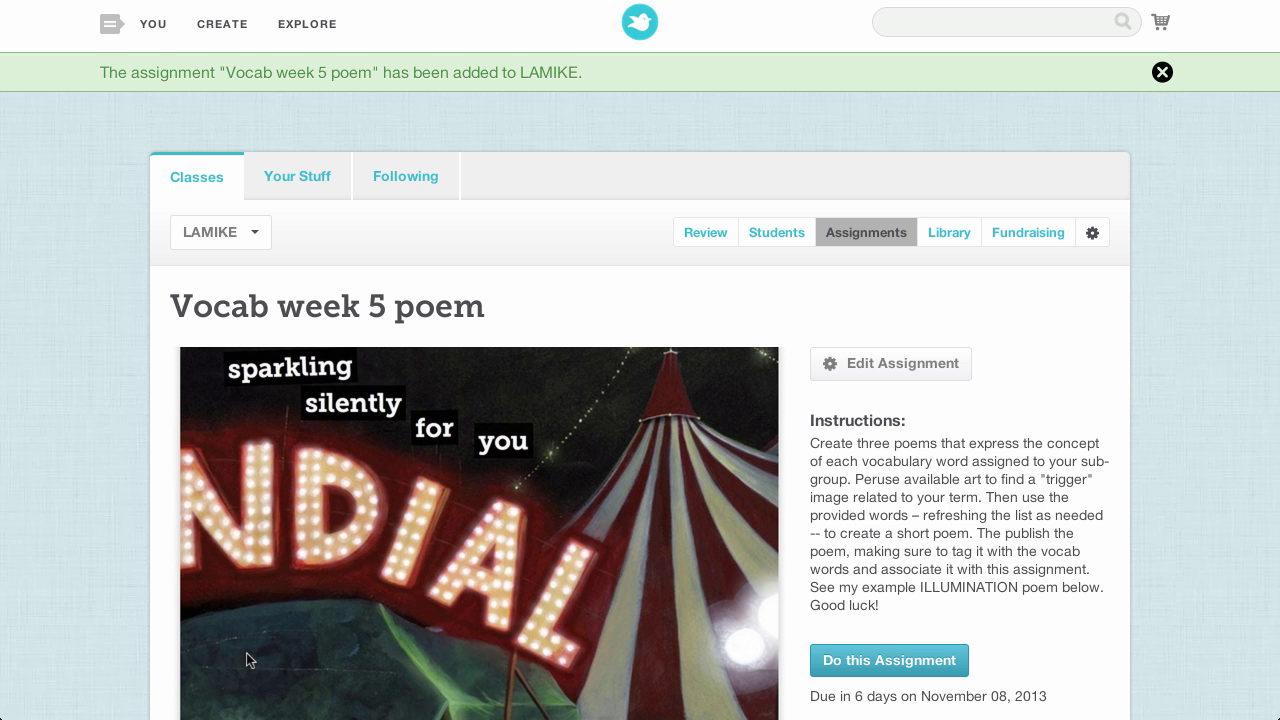
scroll(250, 660, down, 3)
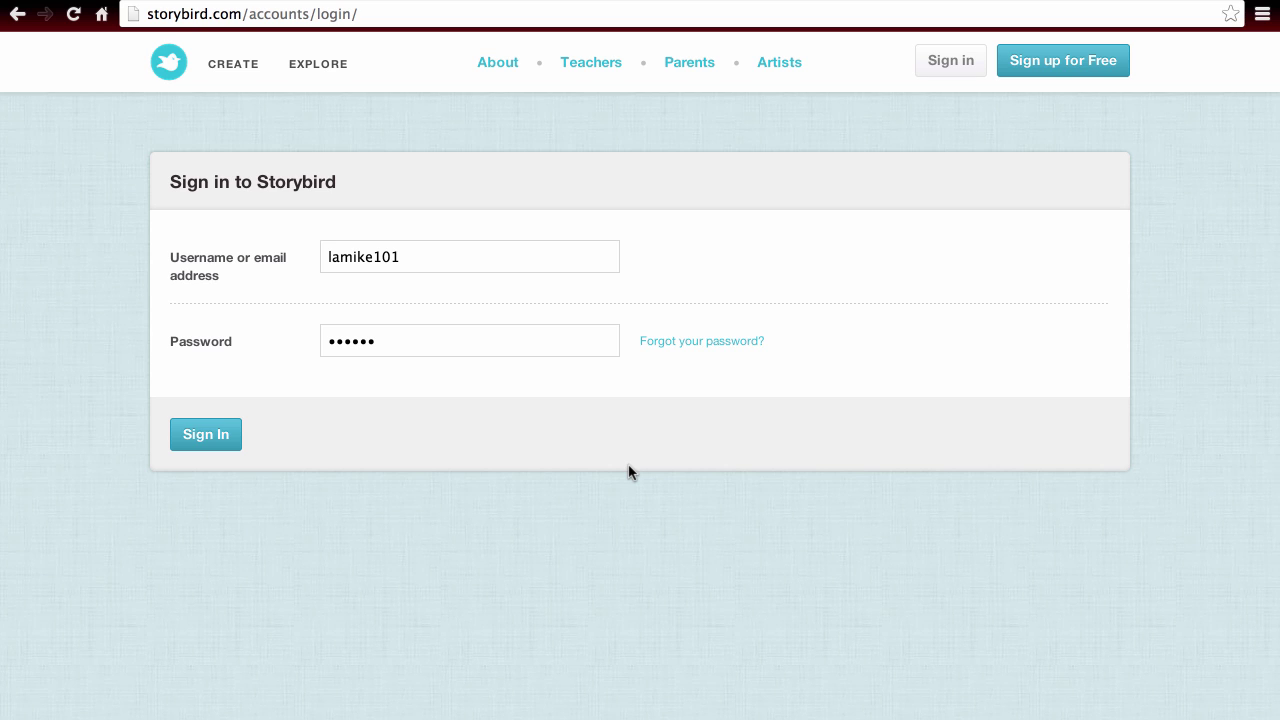
- Sign in to the student account and replace the temporary password by entering and confirming a new password
click(209, 434)
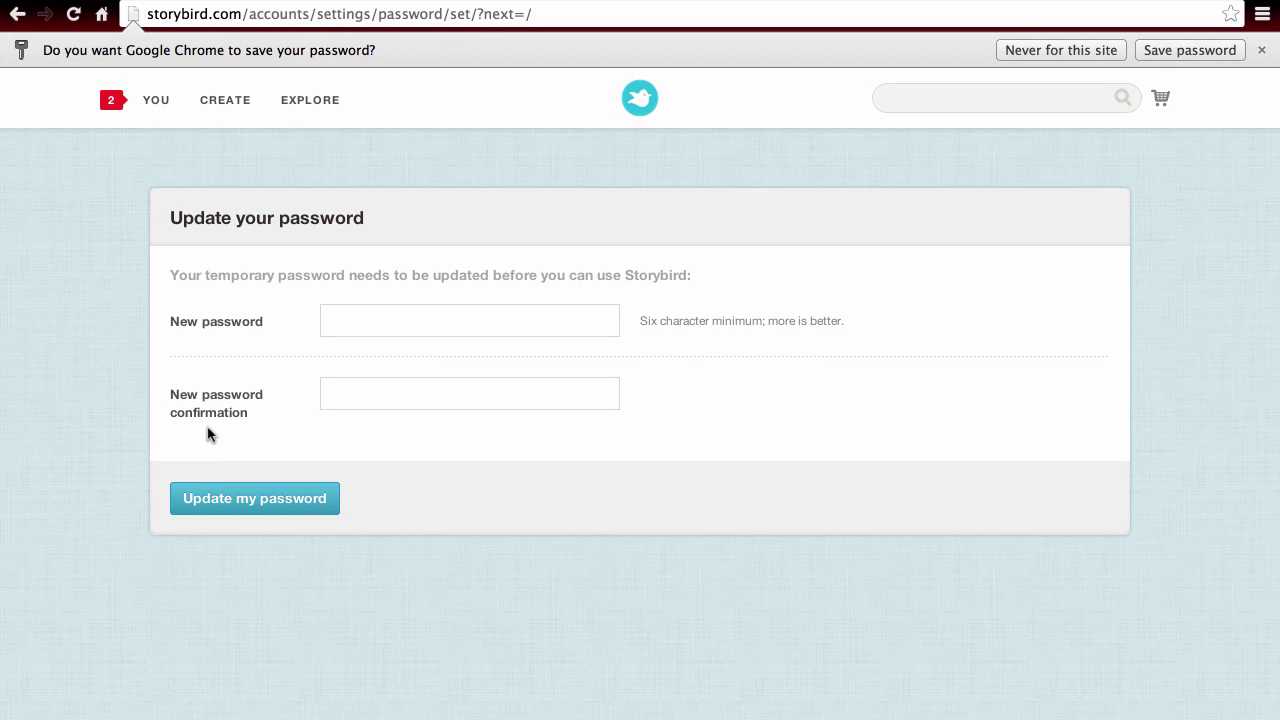
click(402, 320)
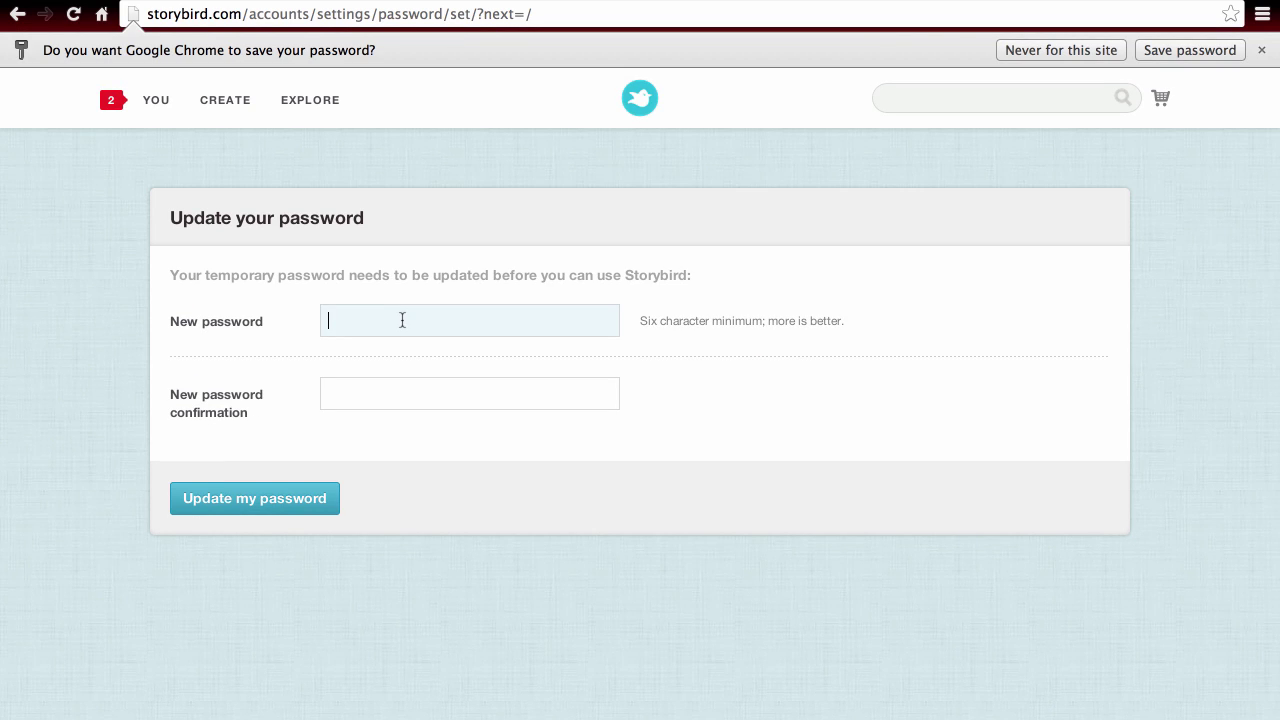
text(••••••)
click(378, 393)
text(•••••)
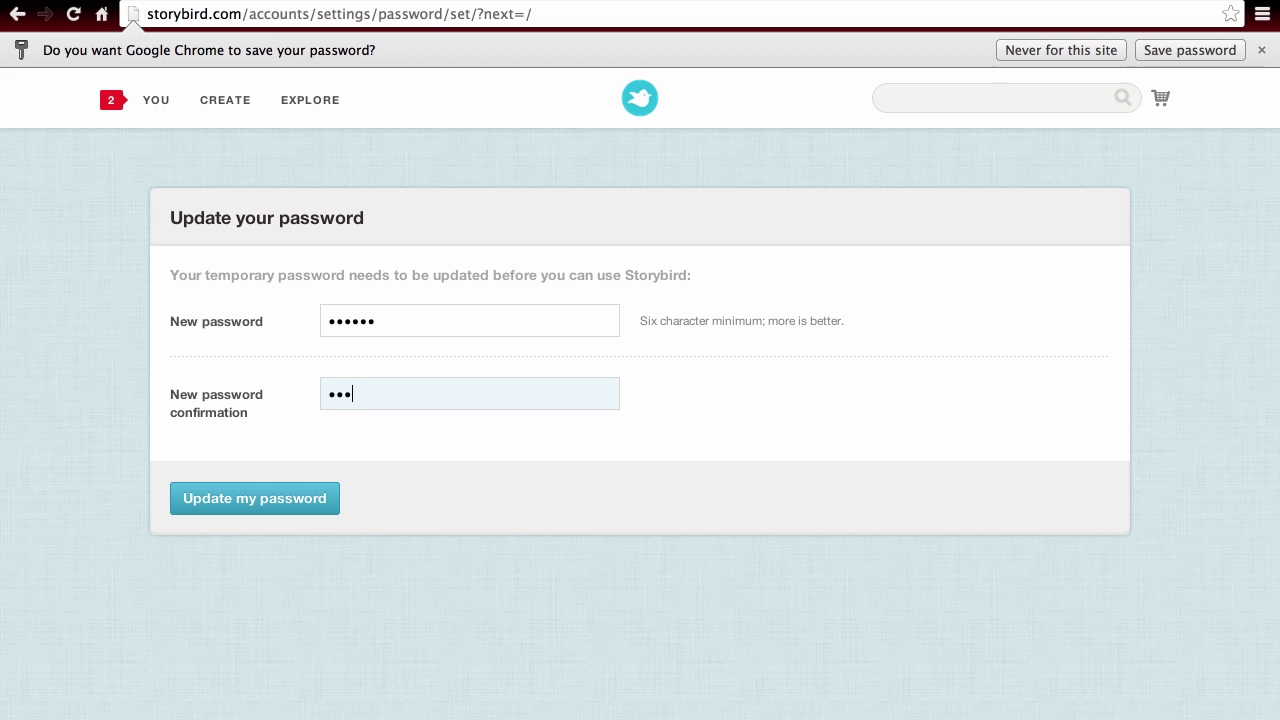
text(•)
click(296, 500)
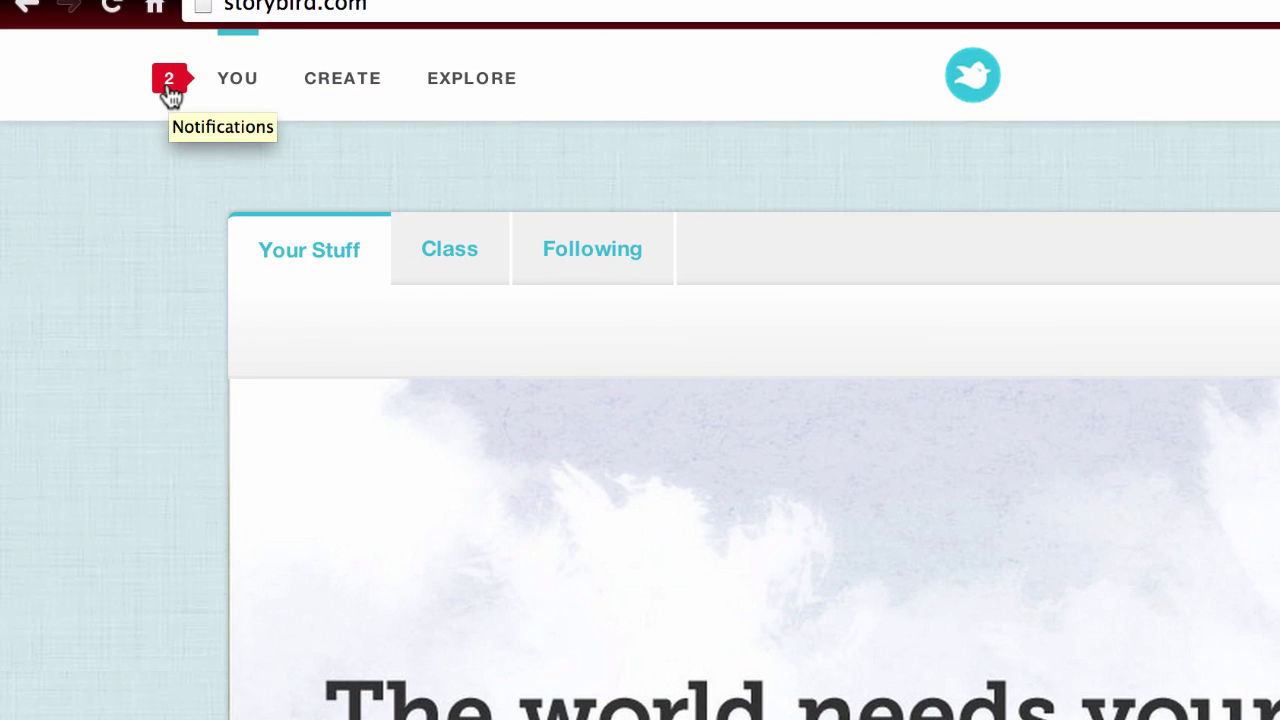
- Open the week 5 vocab poem assignment from the notifications and start doing it
click(170, 90)
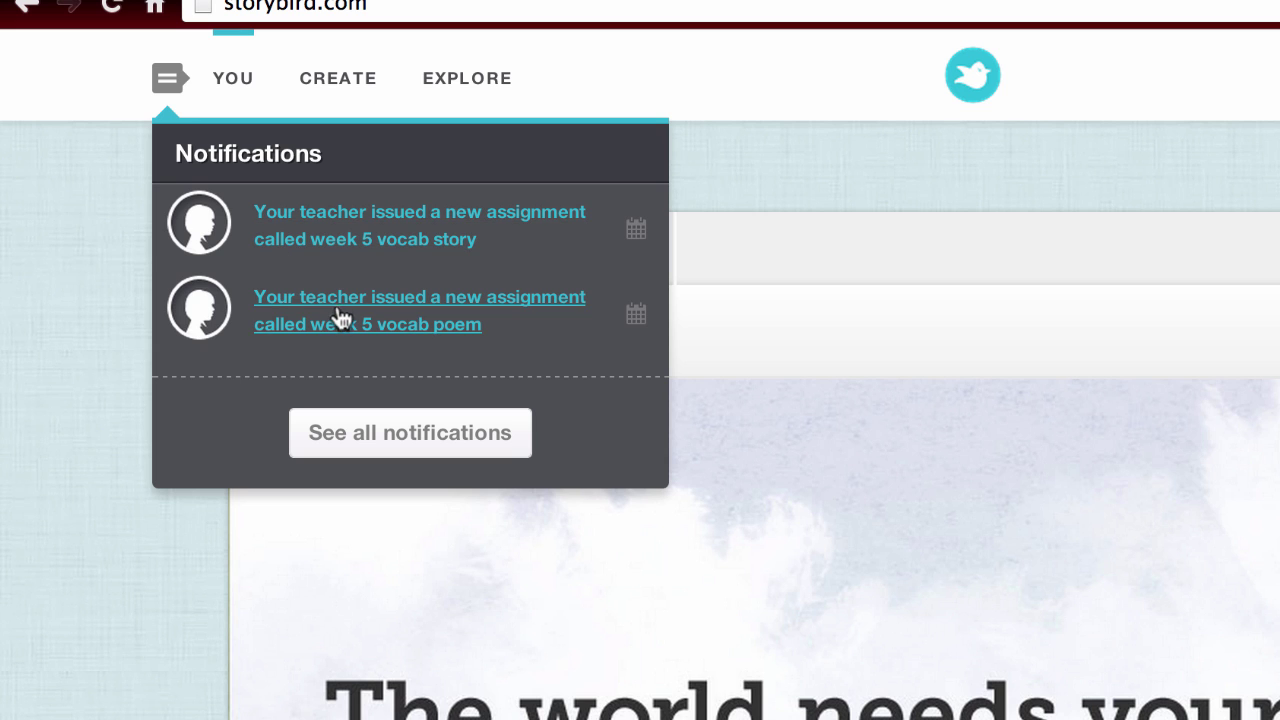
click(387, 314)
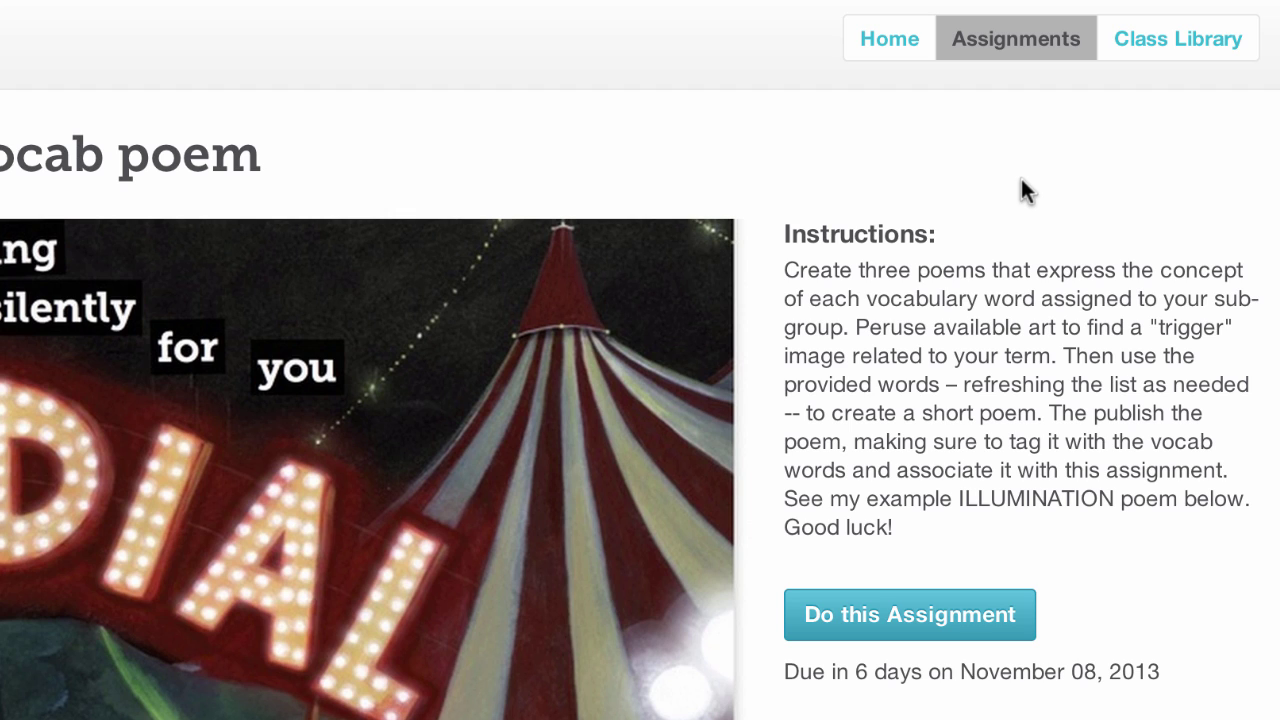
click(900, 620)
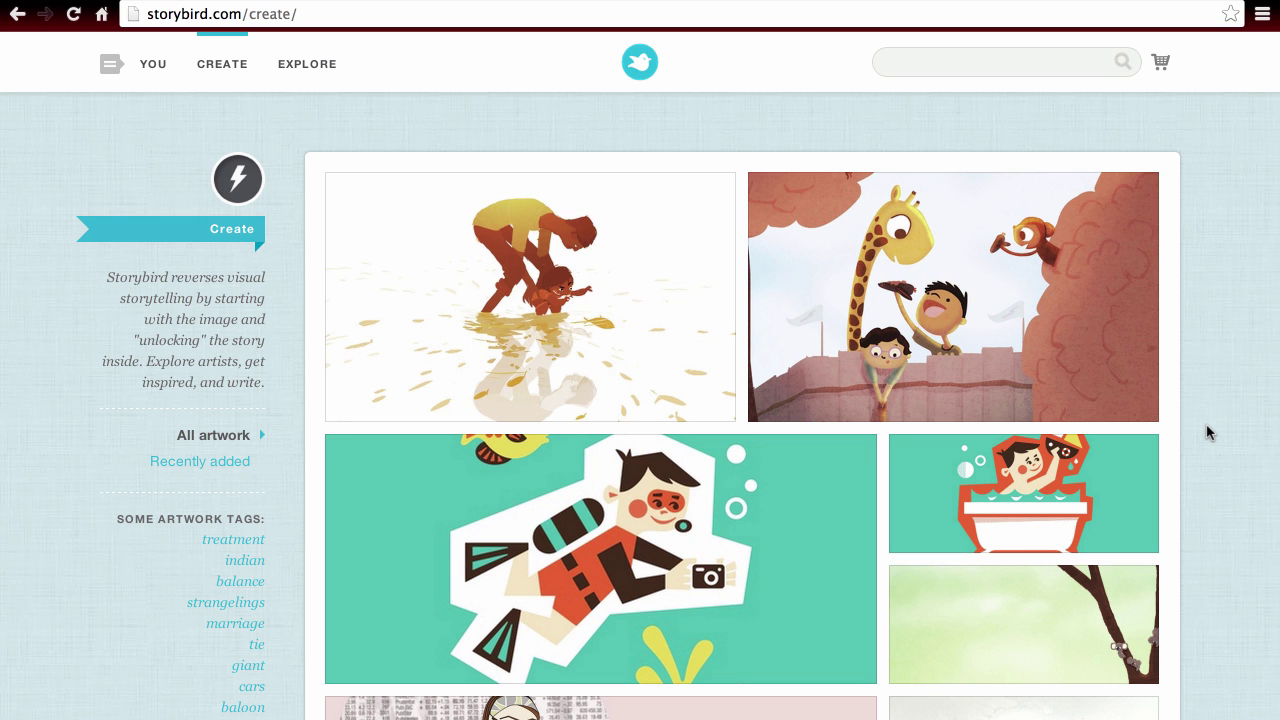
- Browse the available artwork and search the artwork tags for "moon"
scroll(1207, 432, down, 6)
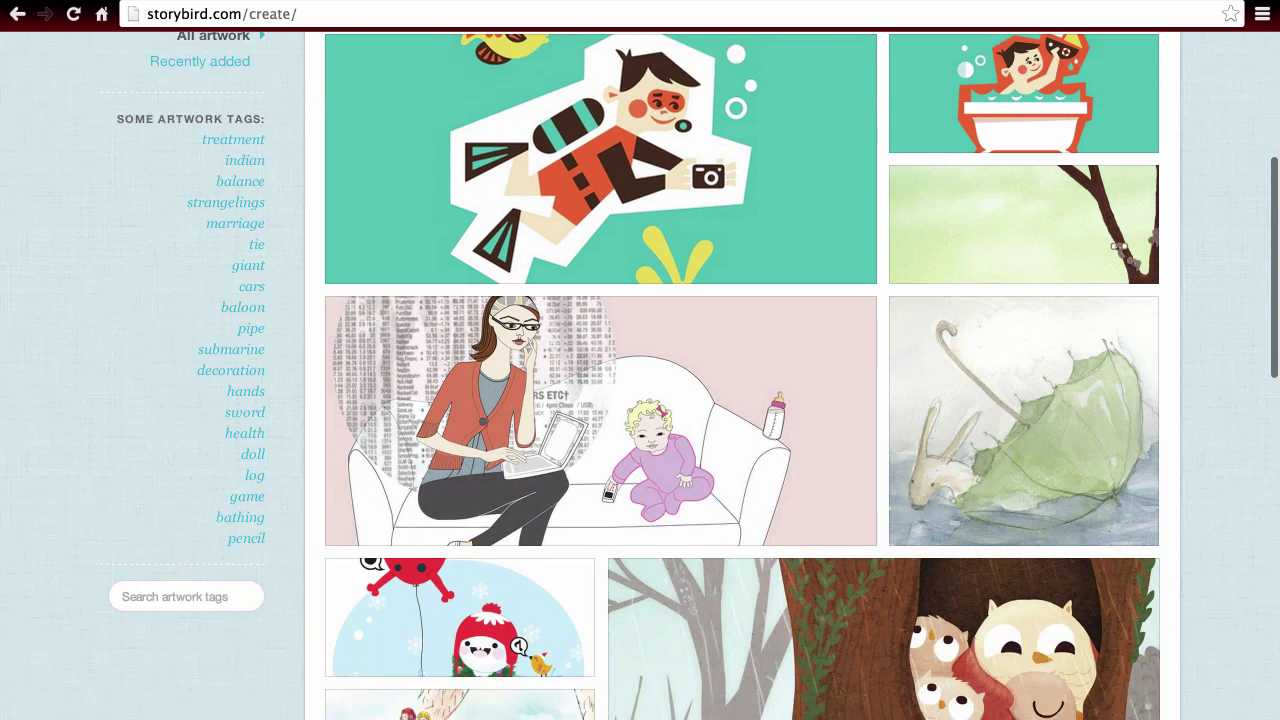
scroll(742, 376, down, 8)
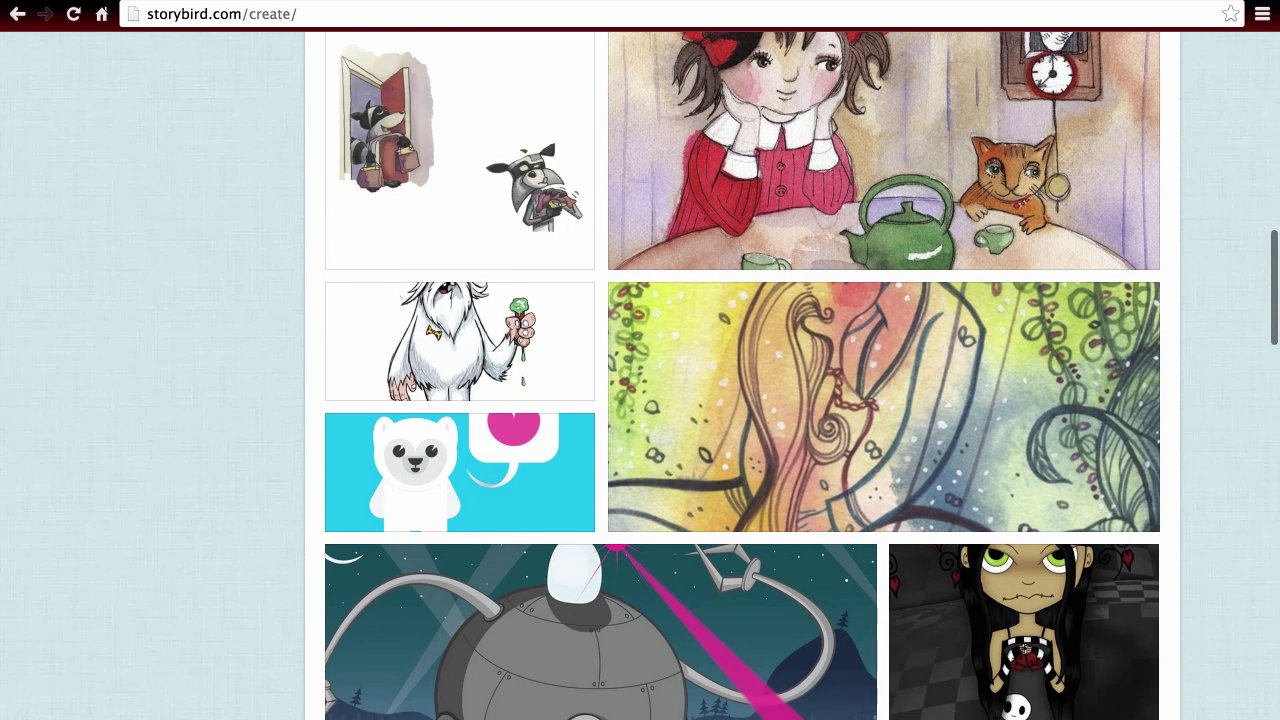
scroll(742, 376, down, 3)
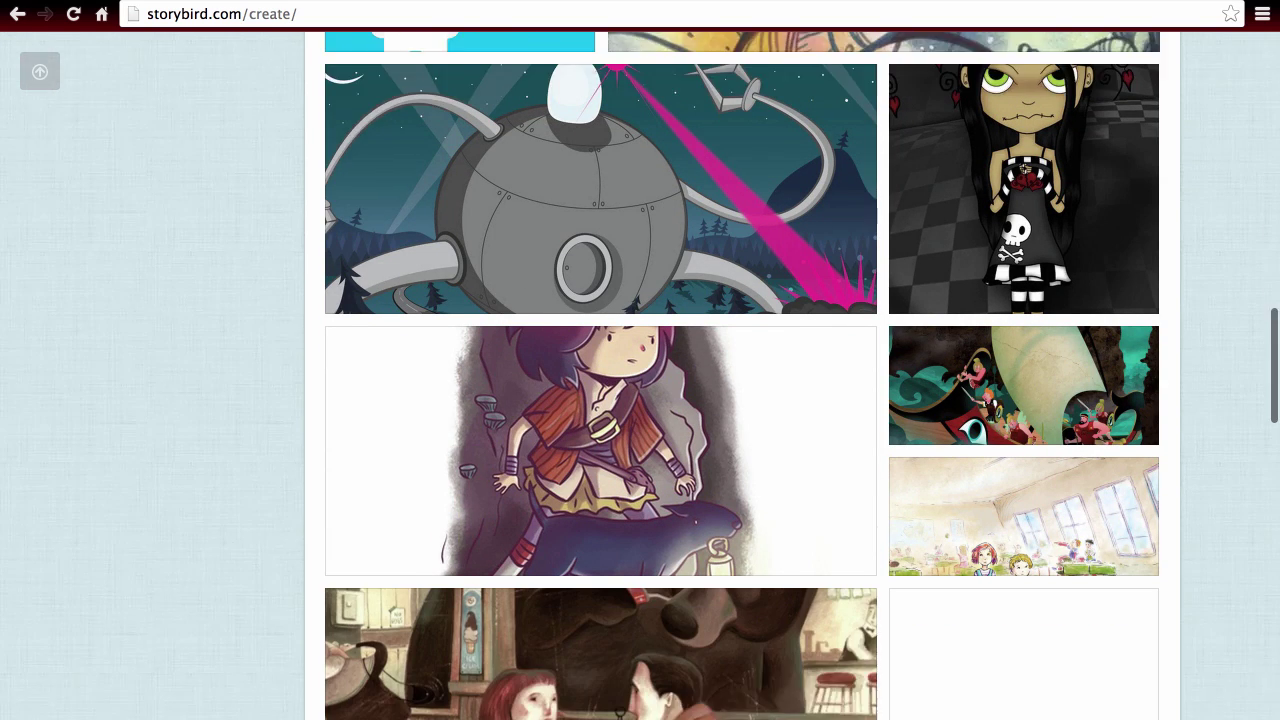
scroll(742, 376, down, 1)
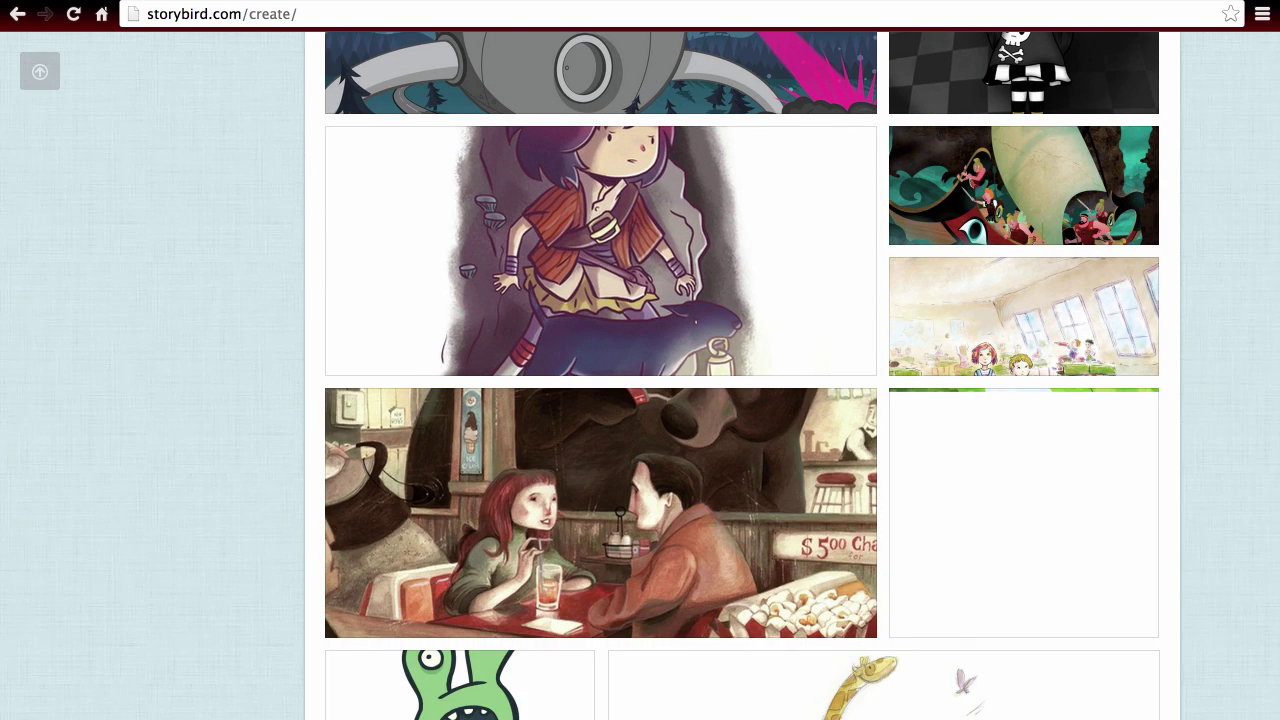
scroll(742, 376, up, 5)
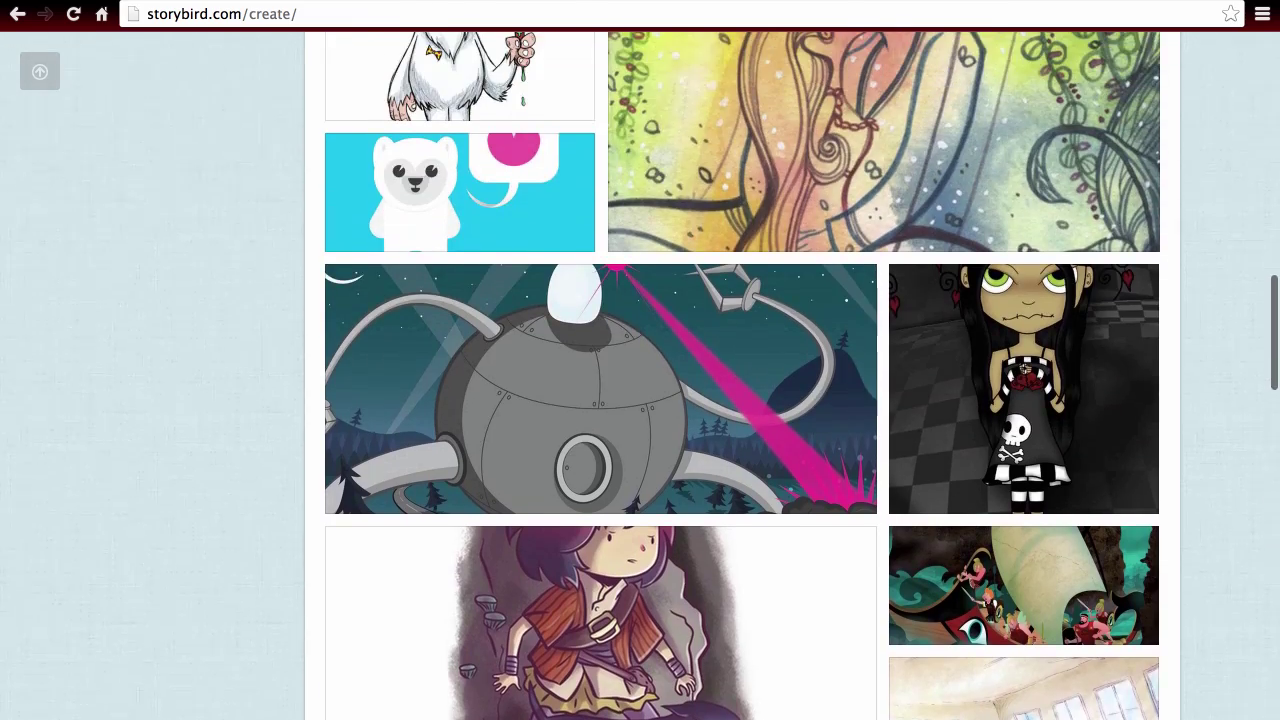
scroll(742, 376, up, 10)
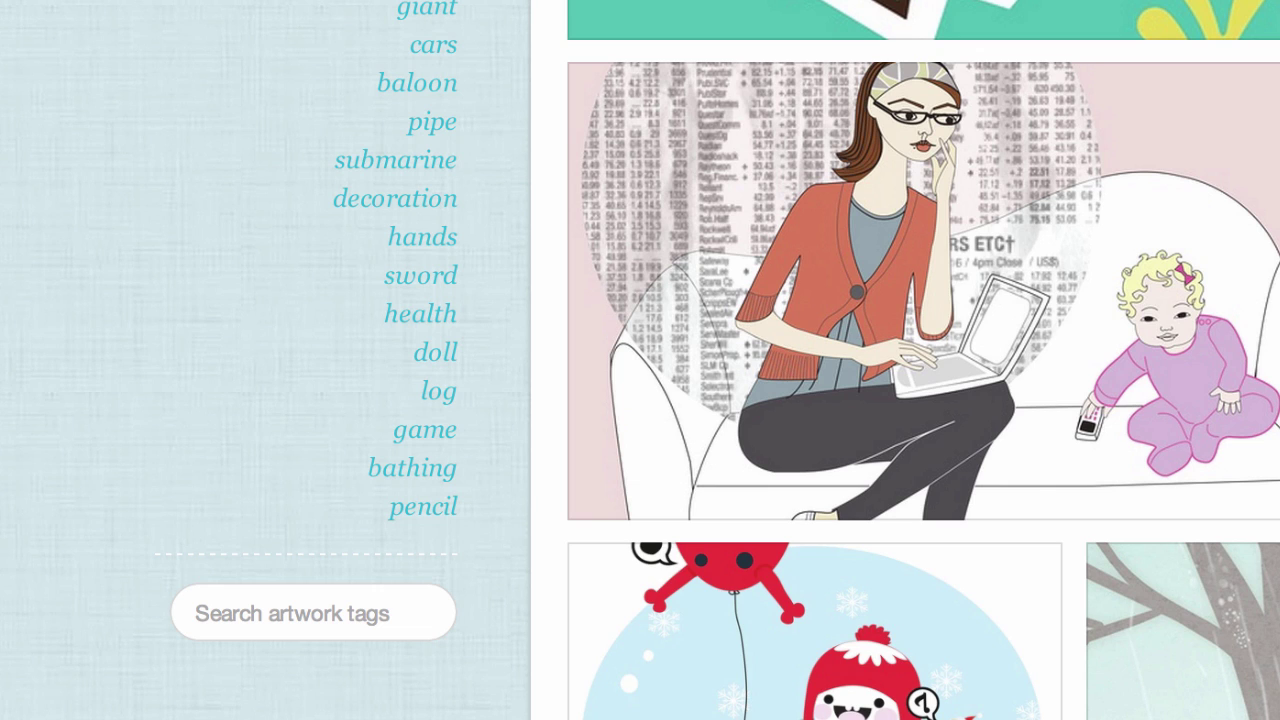
click(304, 613)
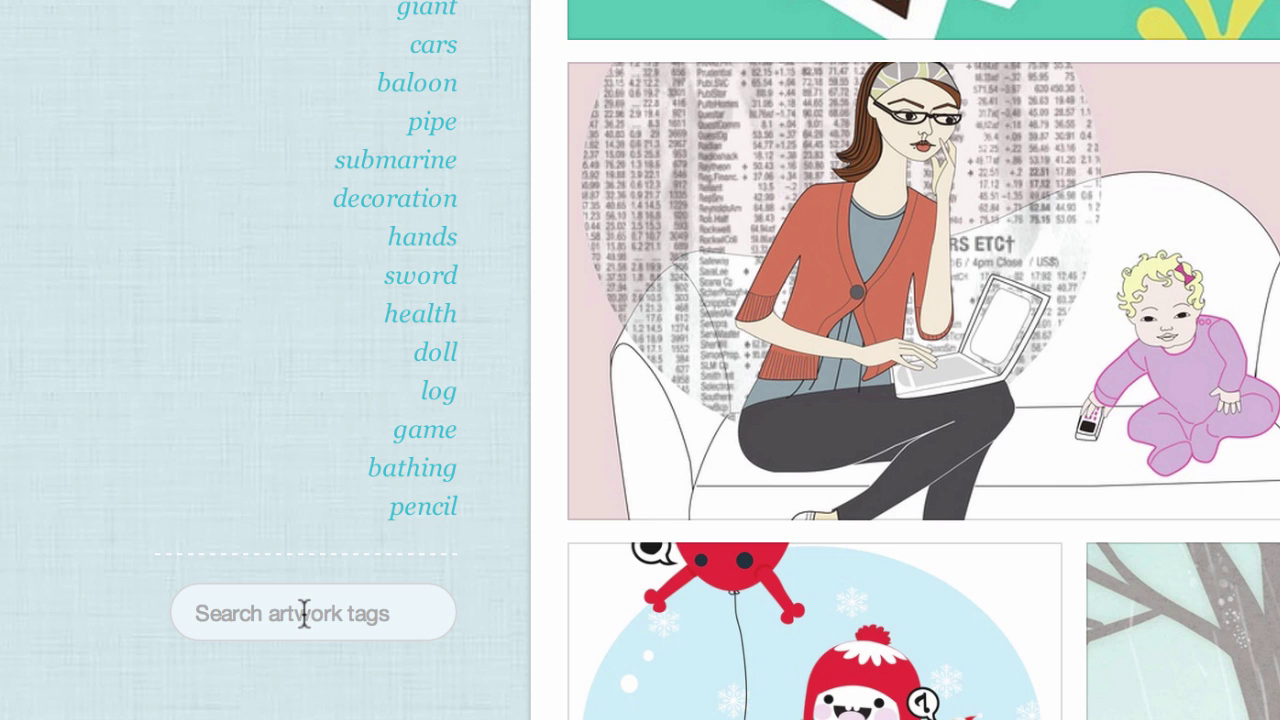
text(moon)
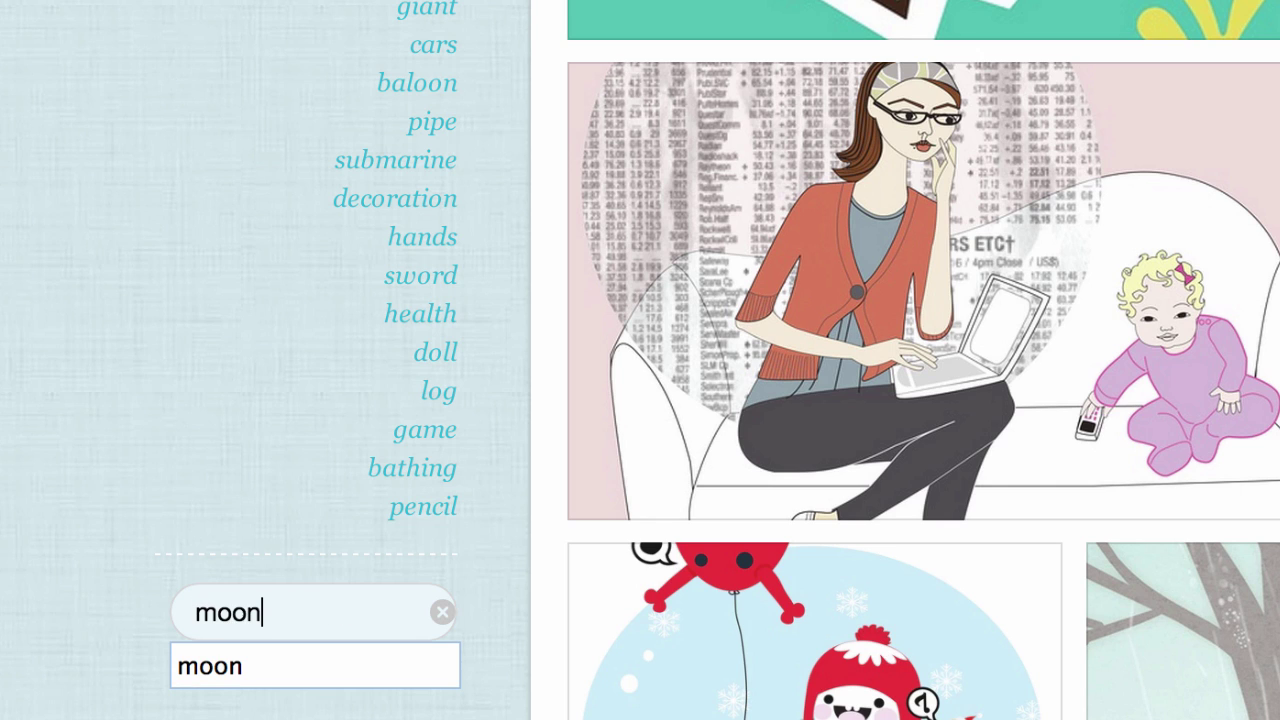
key(Return)
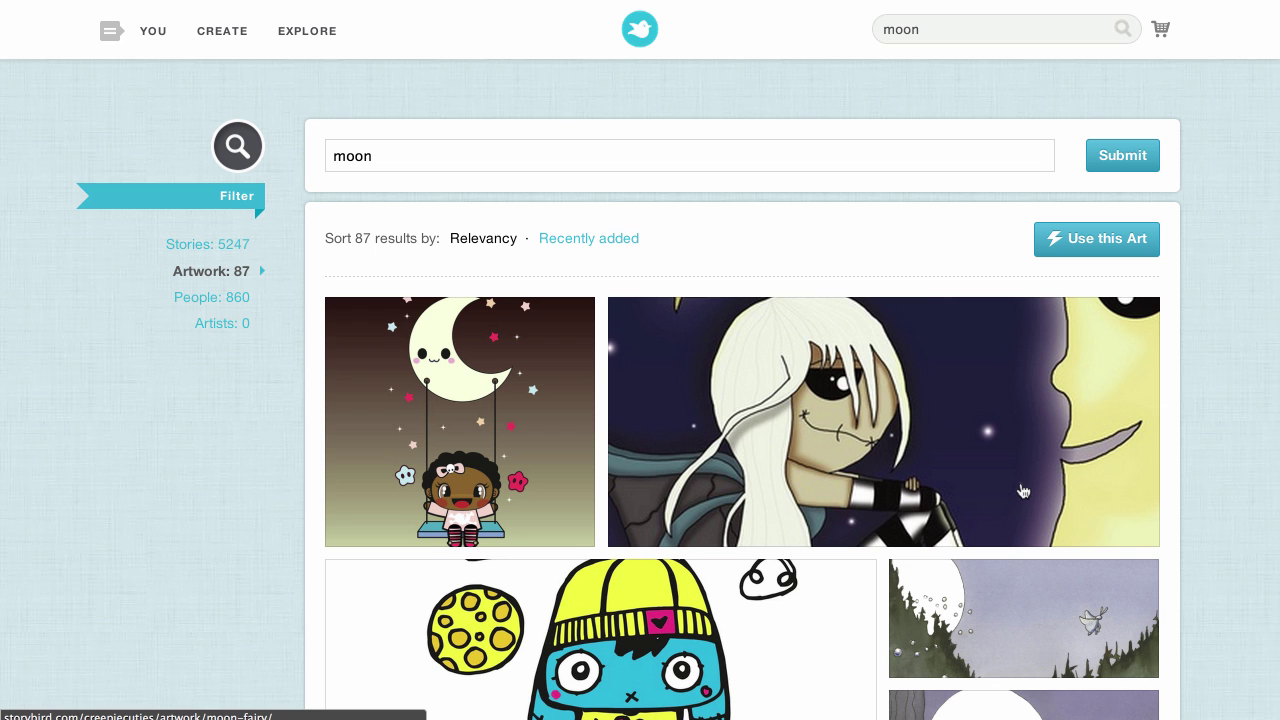
- Look through the moon artwork and open the Solitude picture with the bare tree and red balloon
scroll(1023, 490, down, 5)
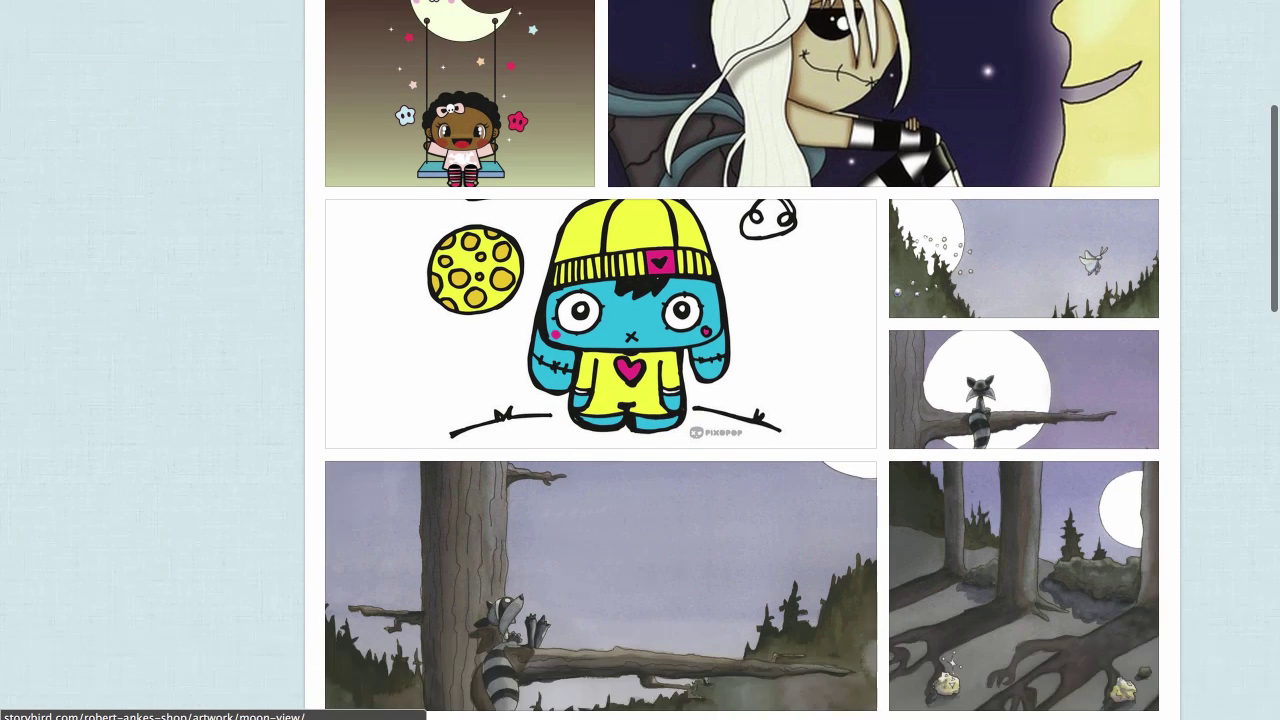
scroll(742, 360, down, 4)
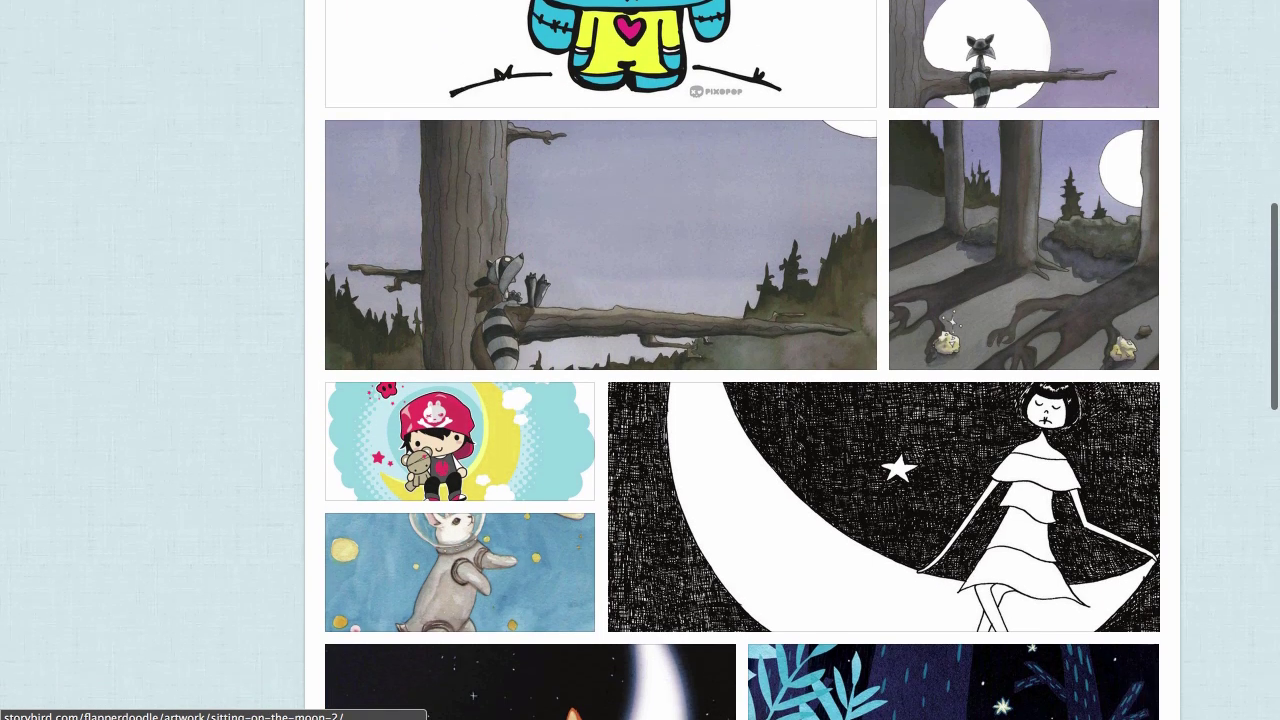
scroll(1020, 490, down, 4)
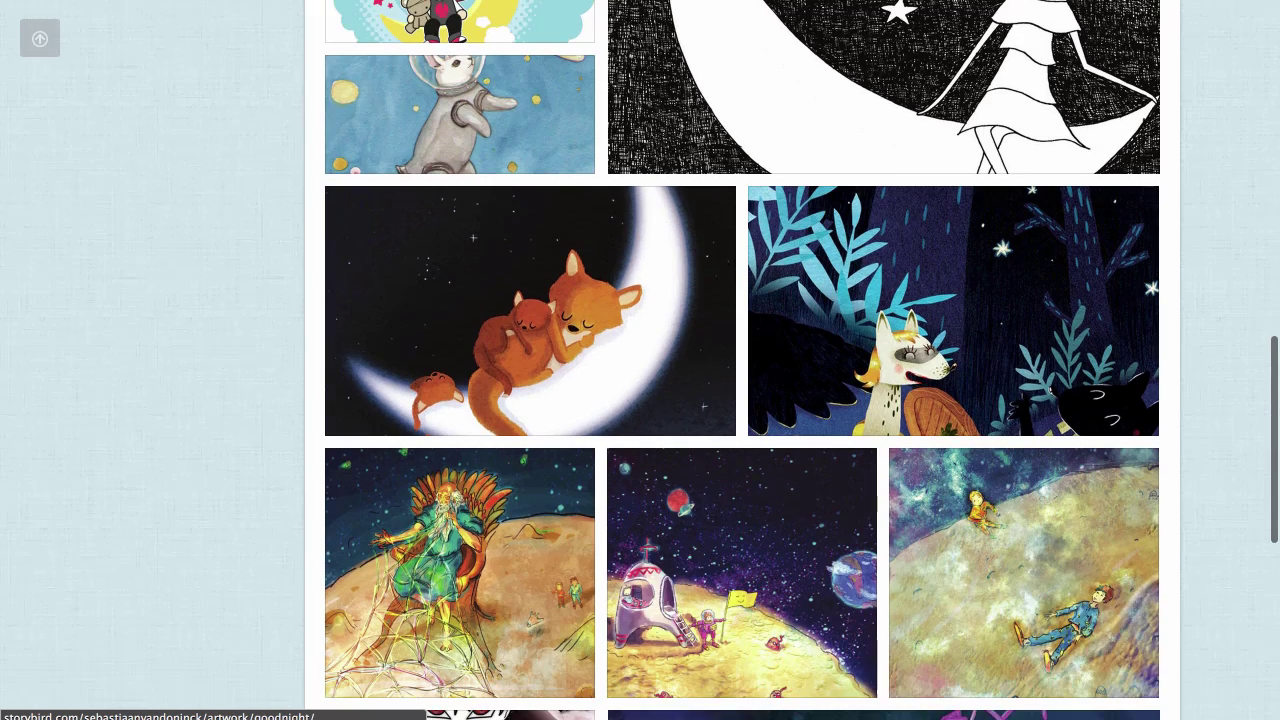
scroll(742, 490, down, 3)
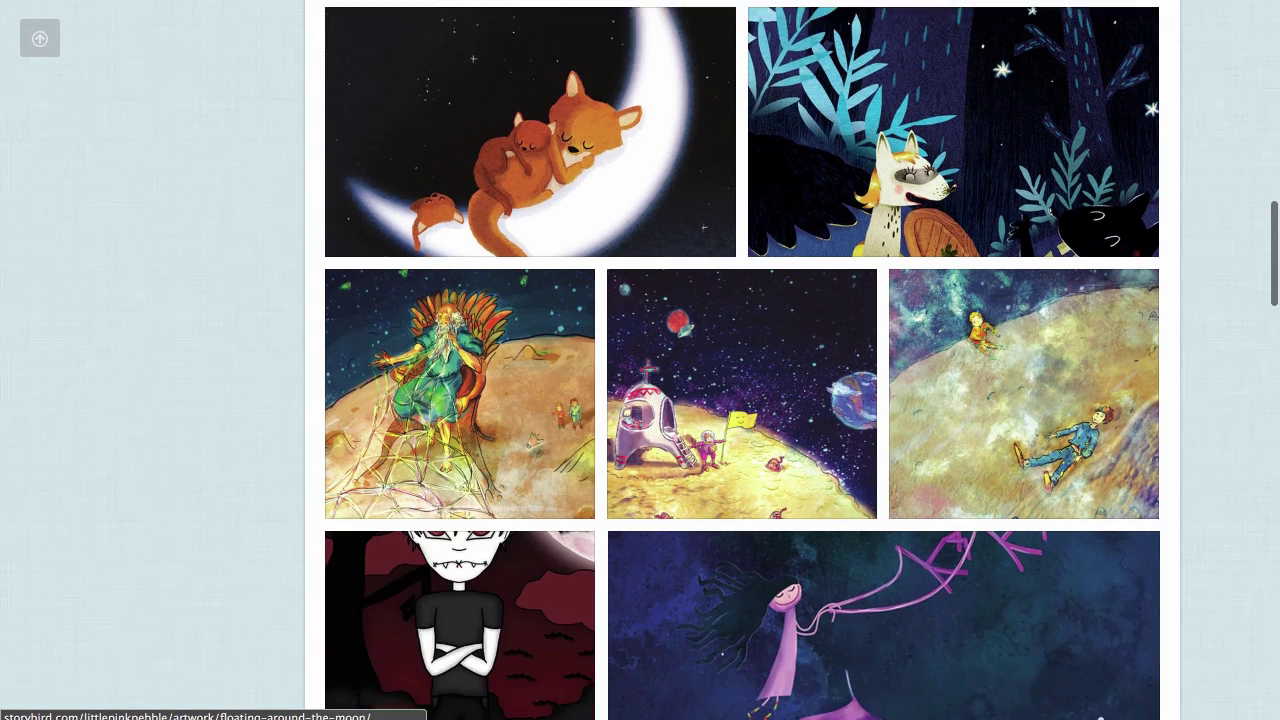
scroll(742, 360, down, 5)
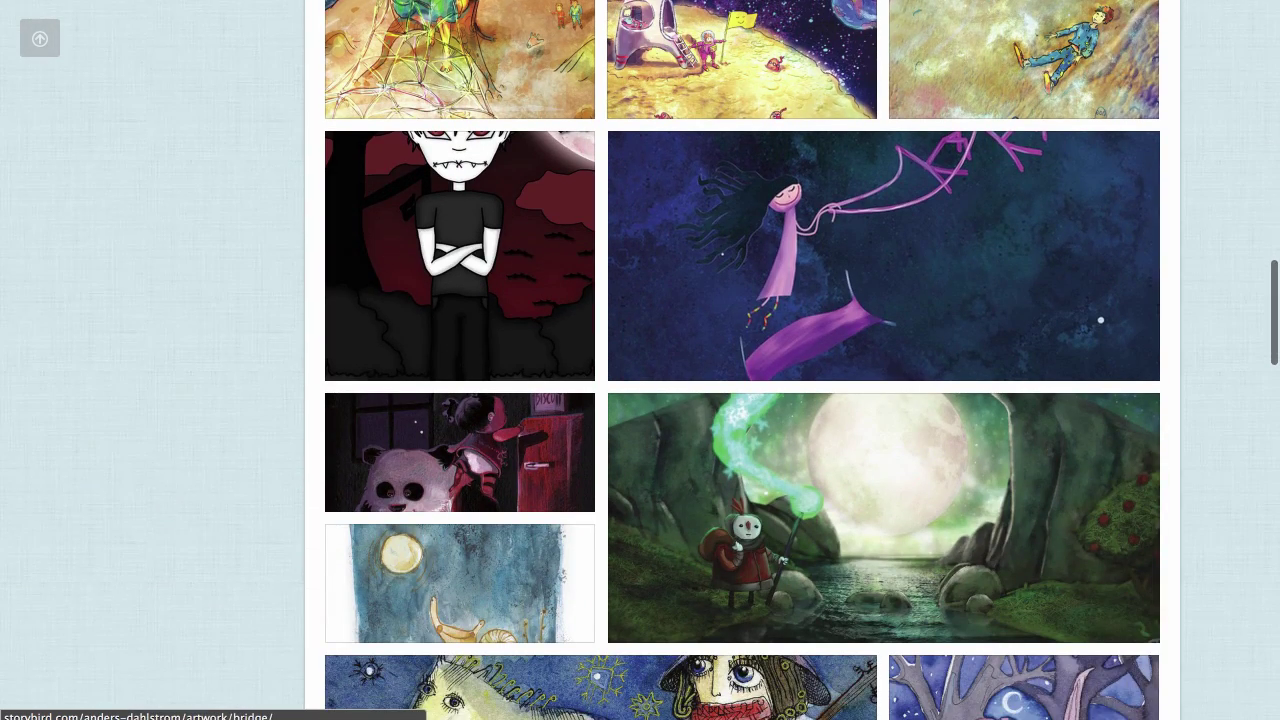
scroll(742, 360, down, 7)
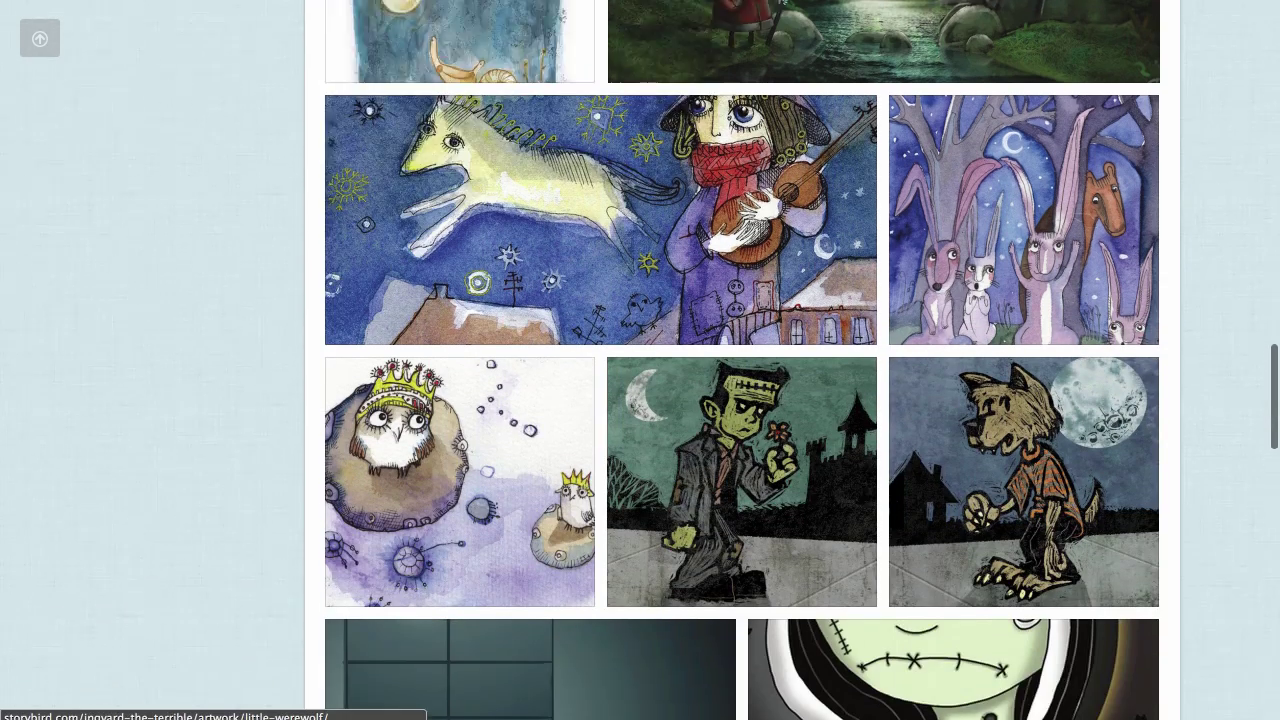
scroll(742, 360, down, 10)
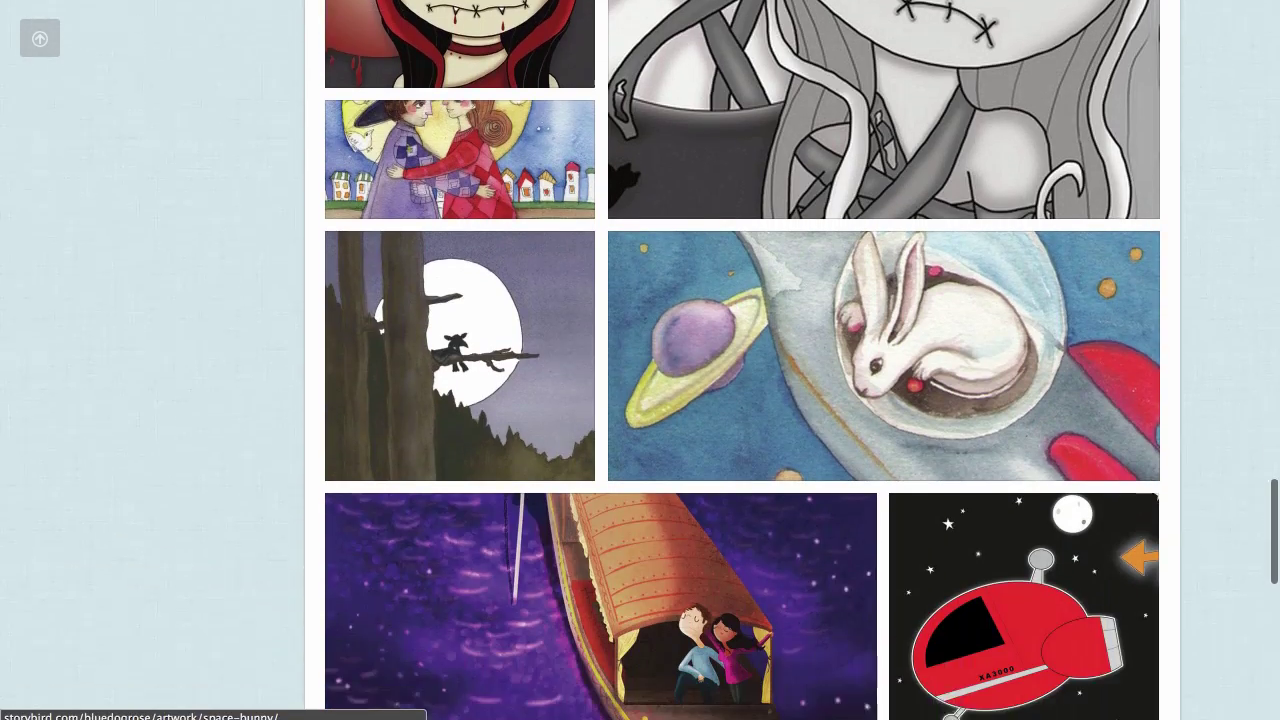
scroll(1020, 400, down, 2)
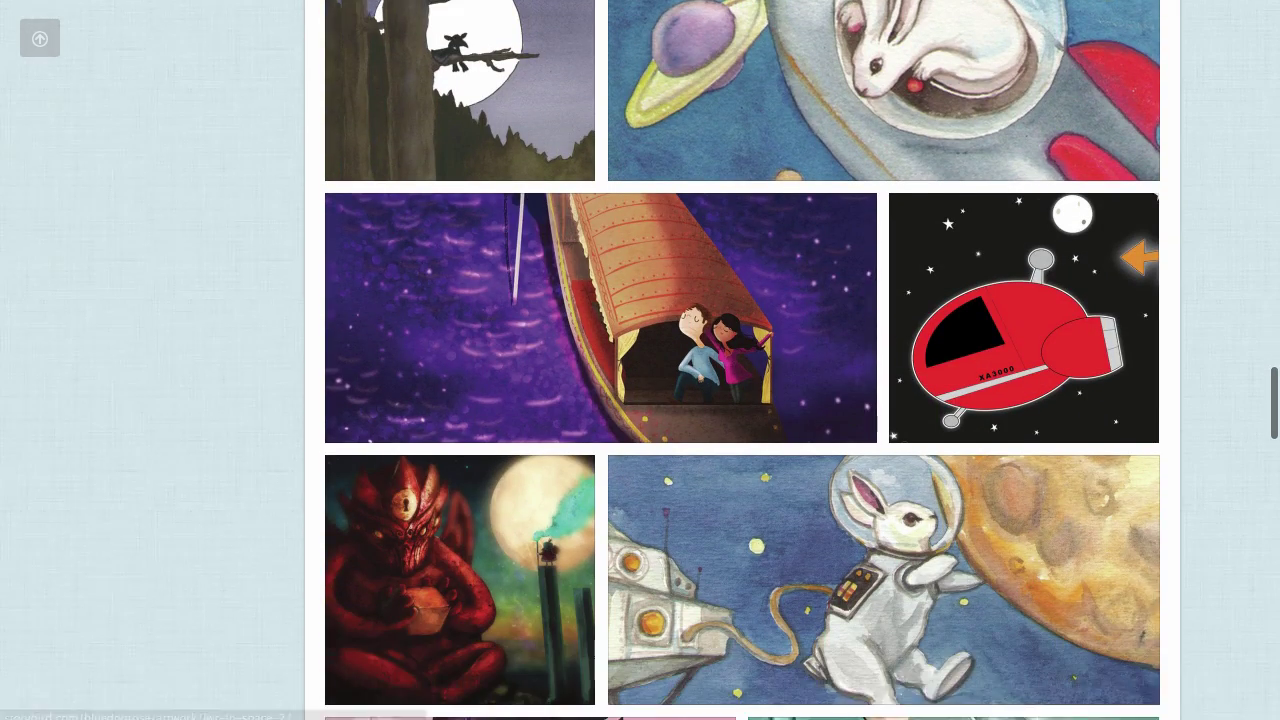
scroll(740, 500, down, 5)
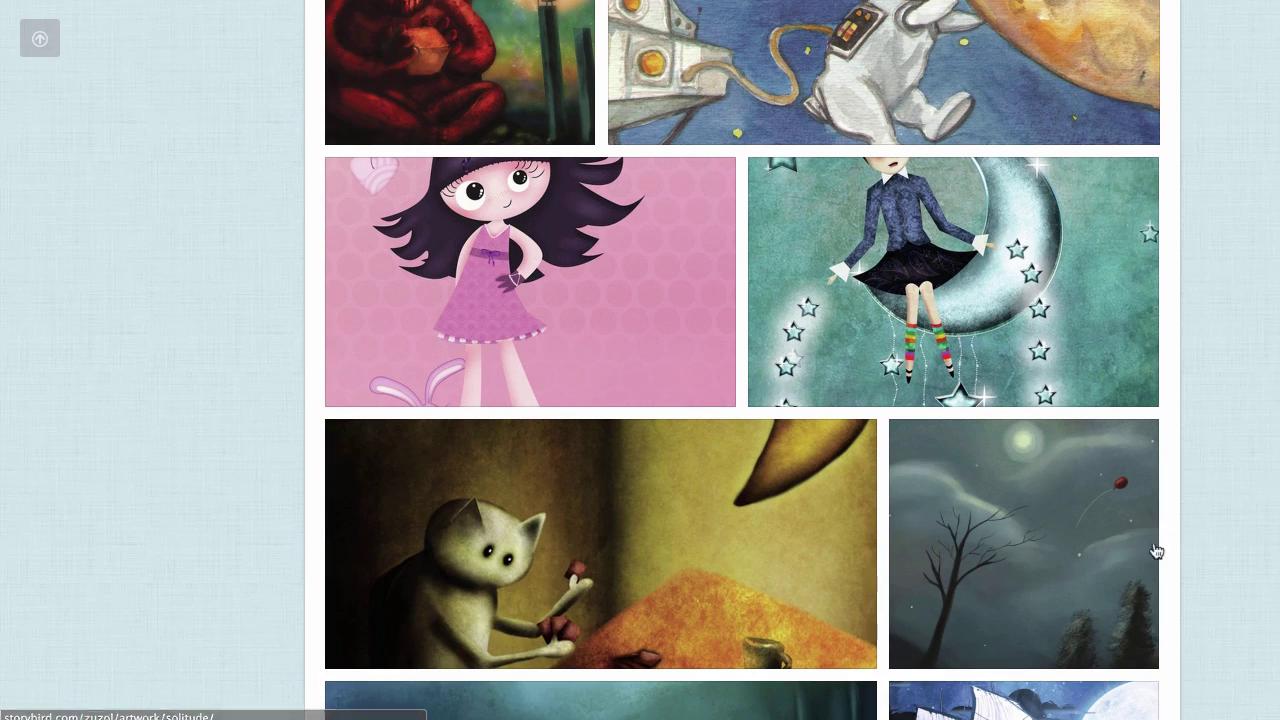
click(1093, 595)
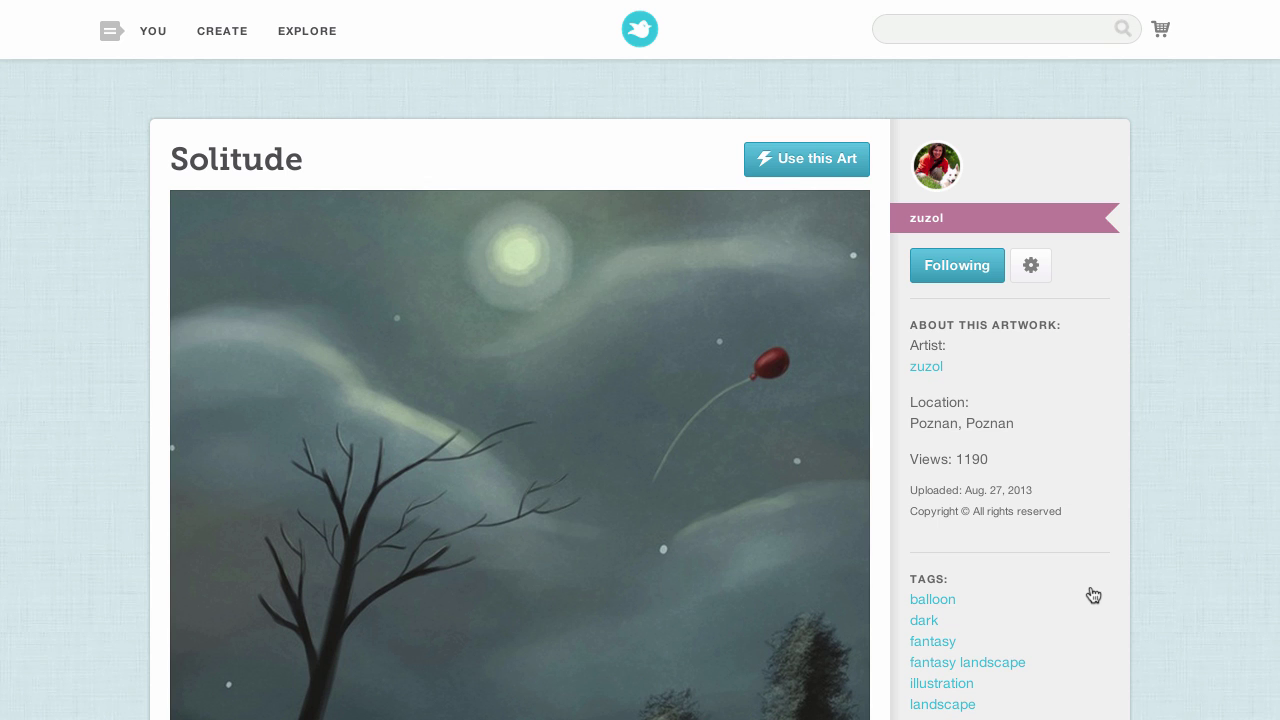
- Review the Solitude artwork and start a poem with it
scroll(1093, 595, down, 3)
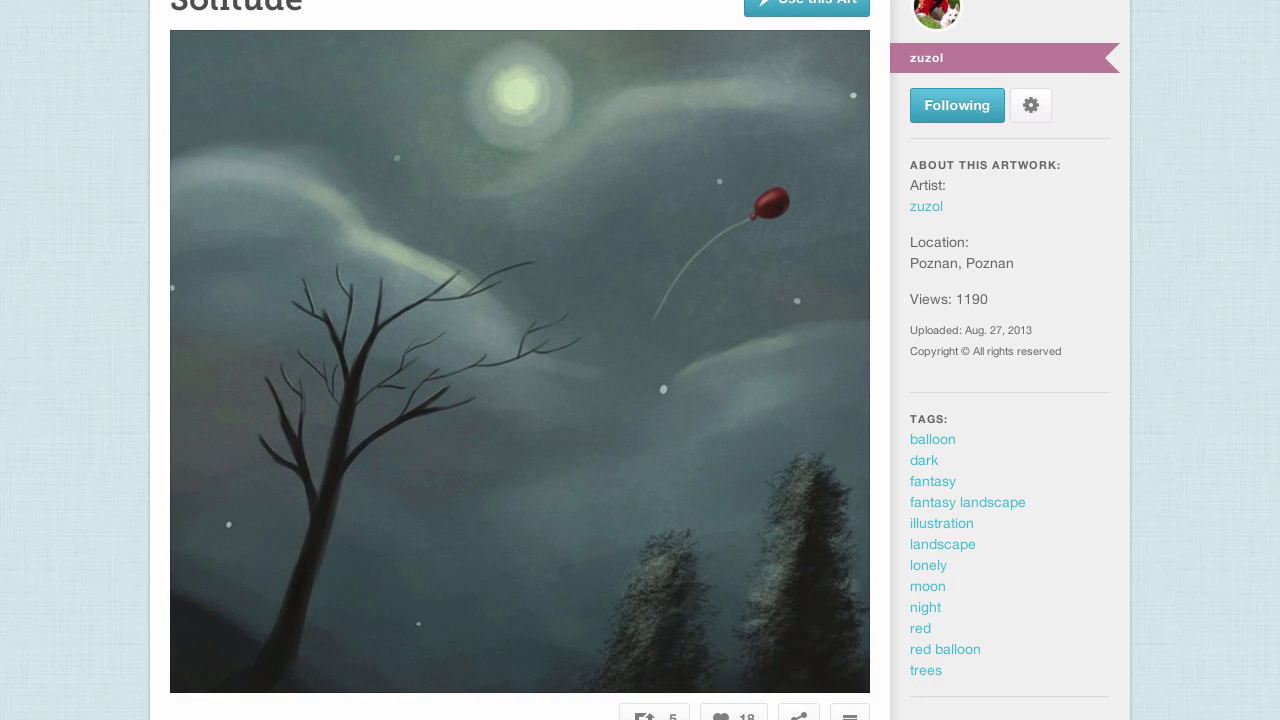
scroll(1090, 595, up, 2)
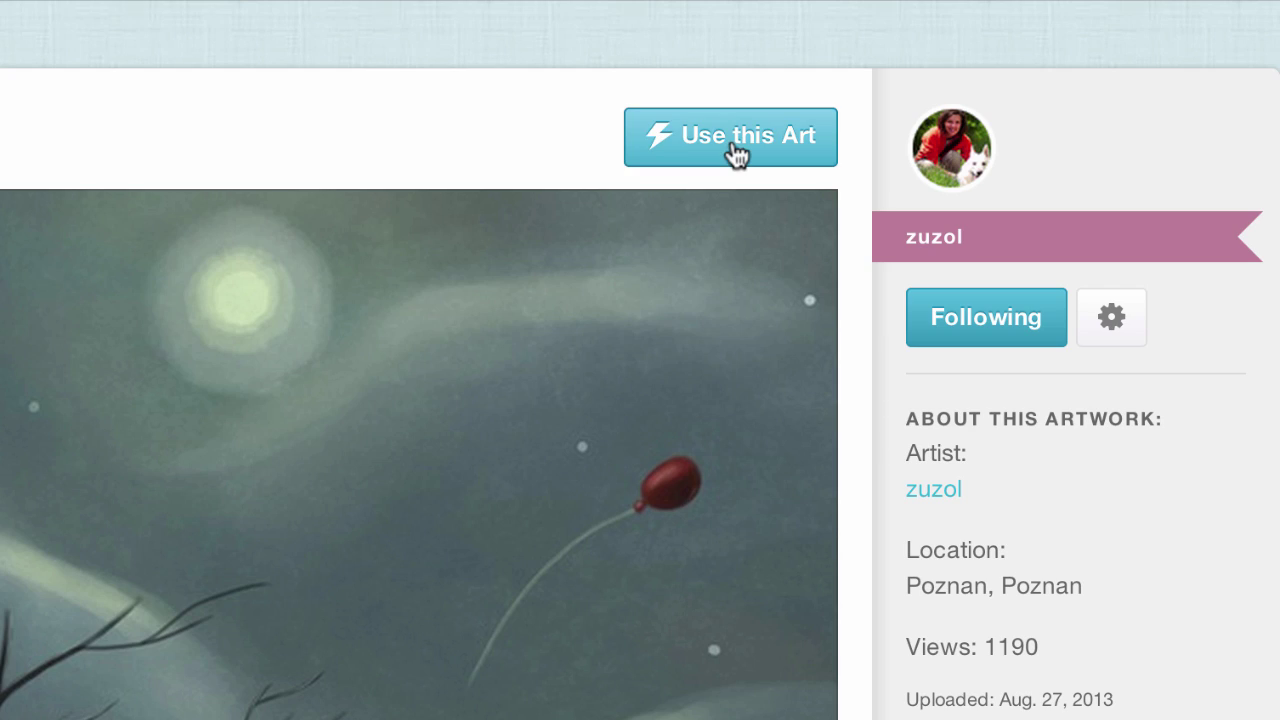
click(737, 155)
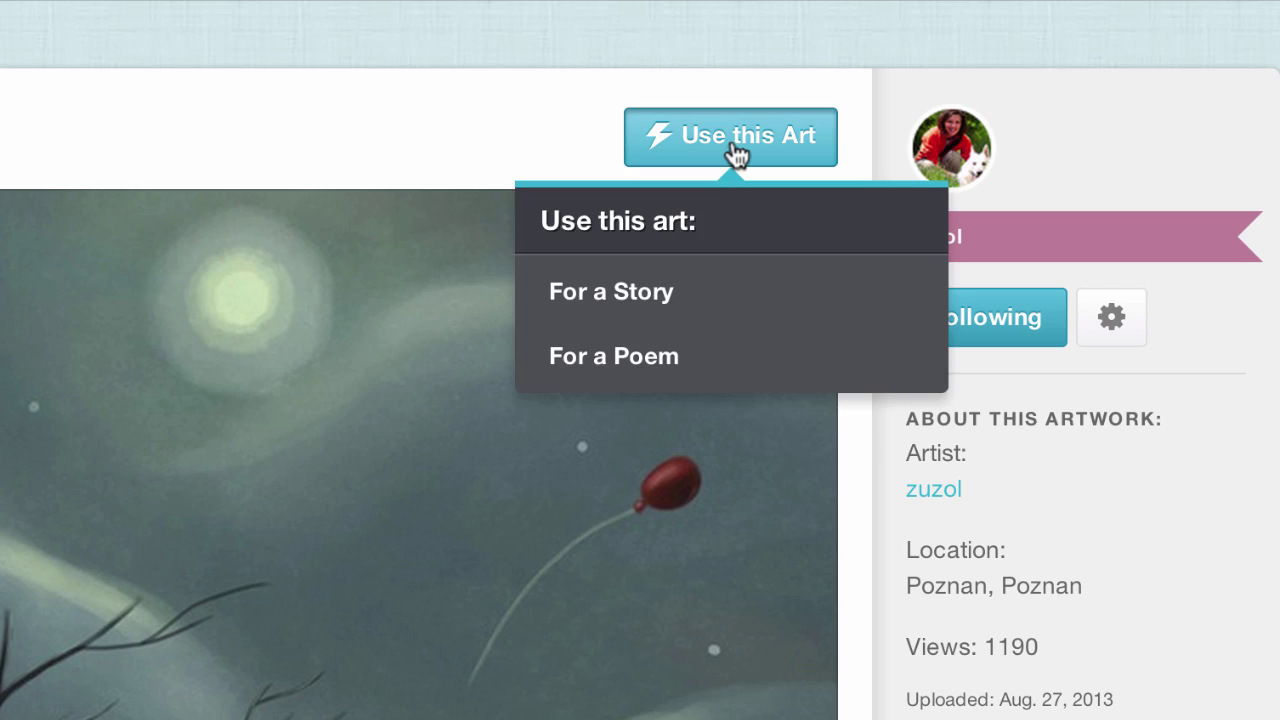
click(666, 362)
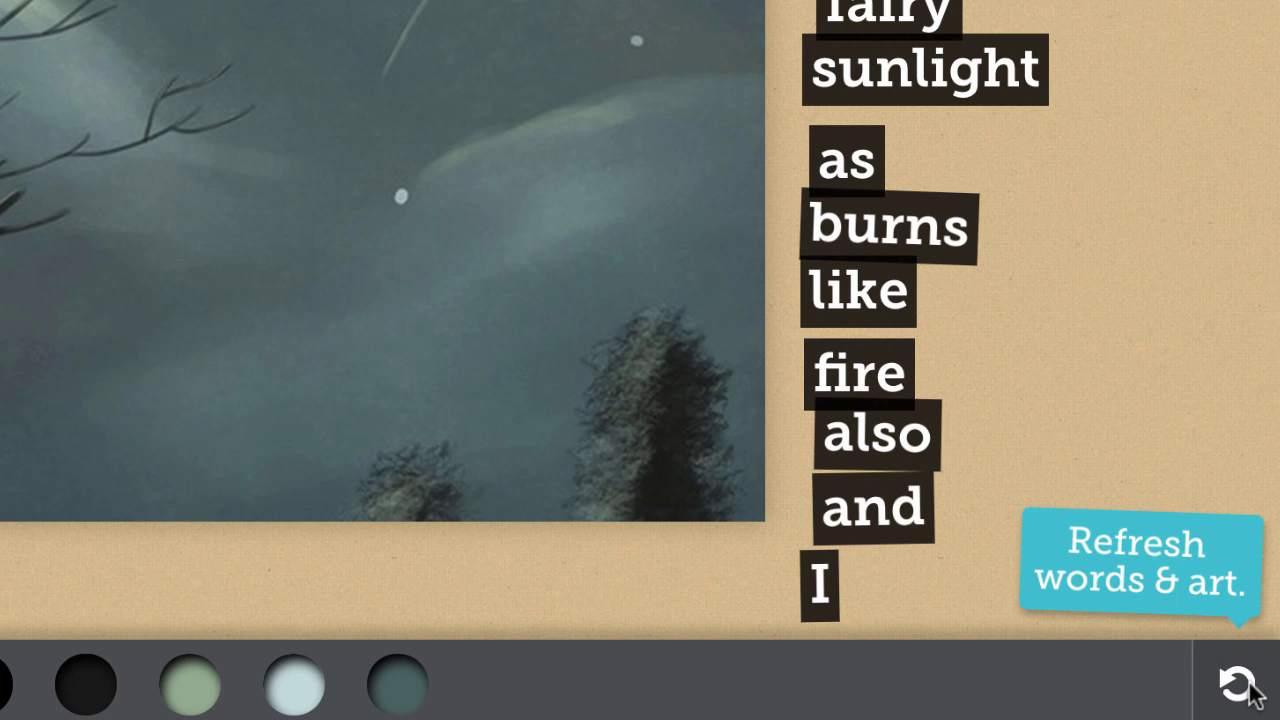
click(1257, 704)
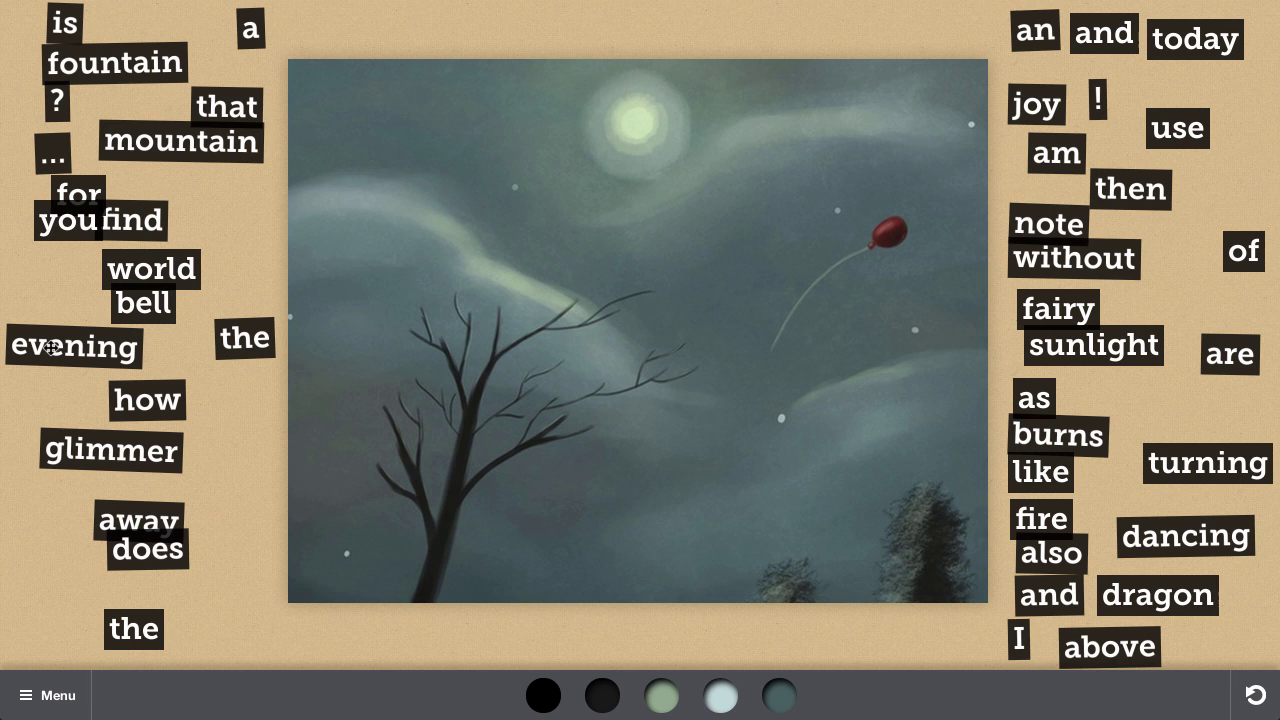
- Place "evening" and "glimmer" in the artwork's upper-left area and "the dancing dragon above" in two lines below the balloon
mouse_move(50, 347)
mouse_down()
mouse_move(195, 290)
mouse_move(390, 114)
mouse_up()
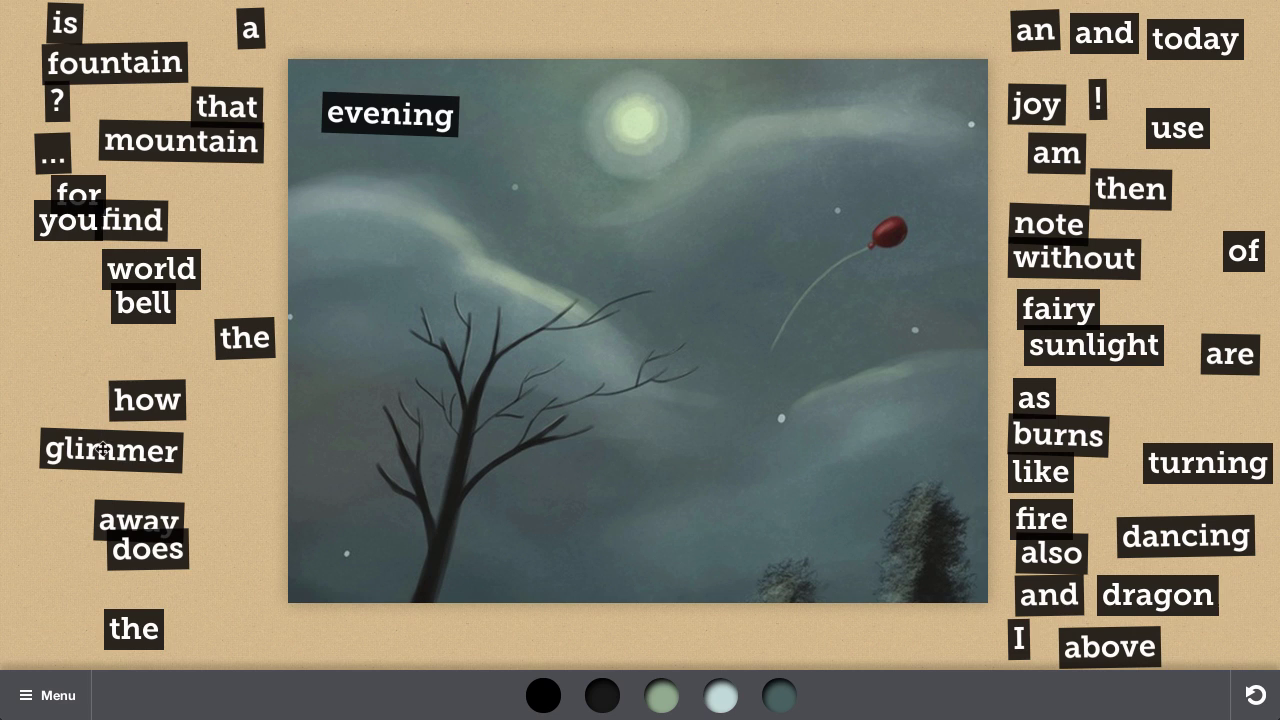
mouse_move(103, 447)
mouse_down()
mouse_move(314, 317)
mouse_move(408, 230)
mouse_move(417, 174)
mouse_up()
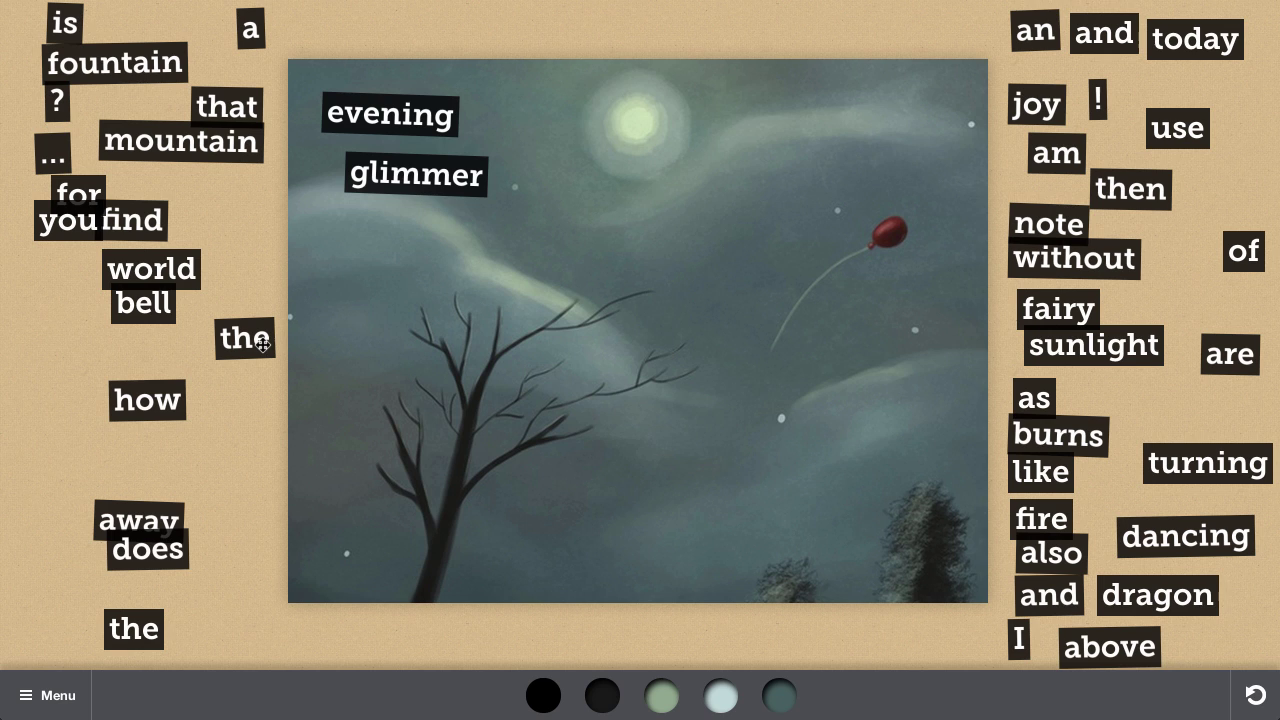
mouse_move(268, 345)
mouse_down()
mouse_move(834, 380)
mouse_move(743, 335)
mouse_move(744, 366)
mouse_up()
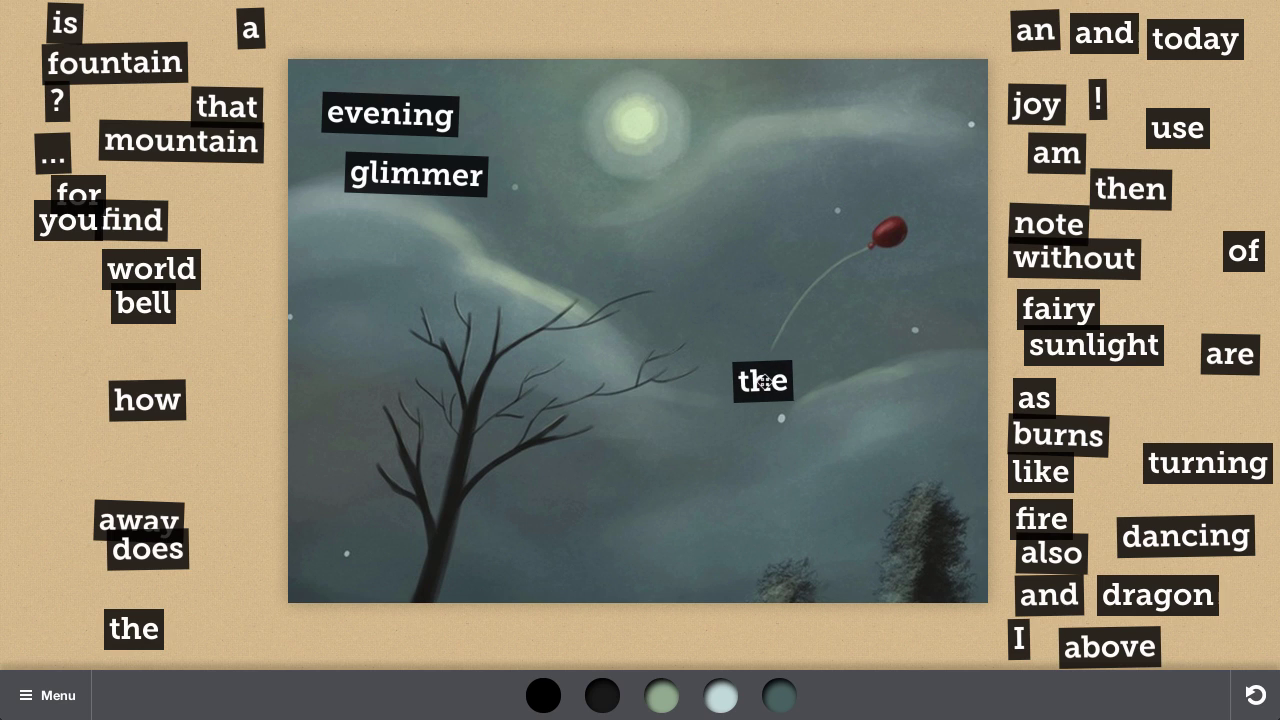
mouse_move(1183, 530)
mouse_down()
mouse_move(835, 440)
mouse_move(884, 388)
mouse_up()
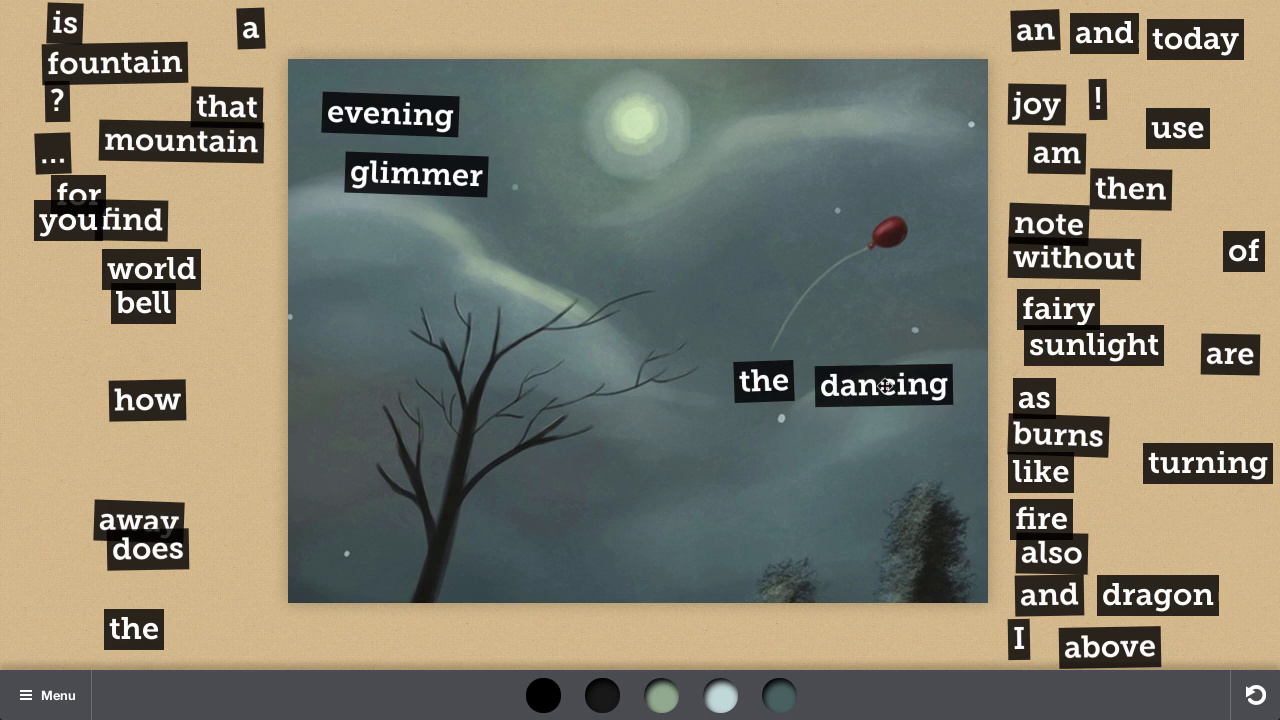
mouse_move(1144, 594)
mouse_down()
mouse_move(775, 490)
mouse_move(786, 447)
mouse_up()
mouse_move(1095, 651)
mouse_down()
mouse_move(949, 513)
mouse_move(907, 439)
mouse_move(920, 452)
mouse_up()
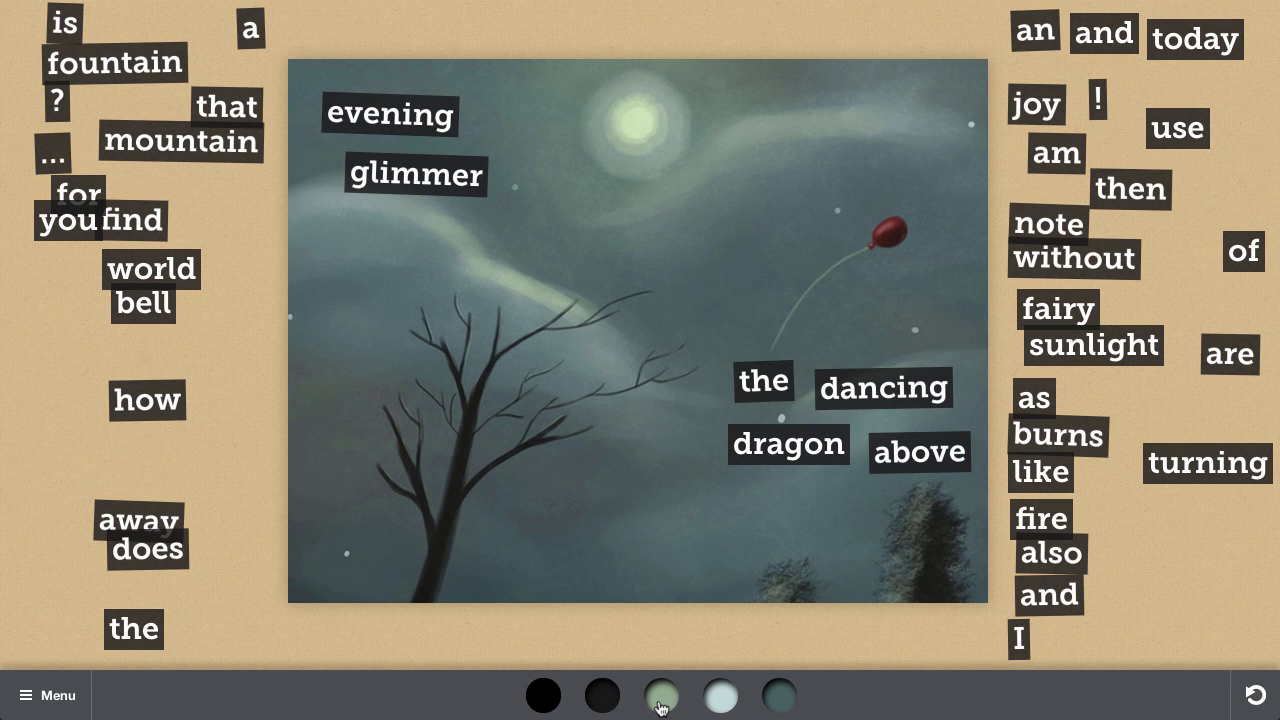
- Try green and pale blue for the word tiles, and settle on dark teal
click(660, 707)
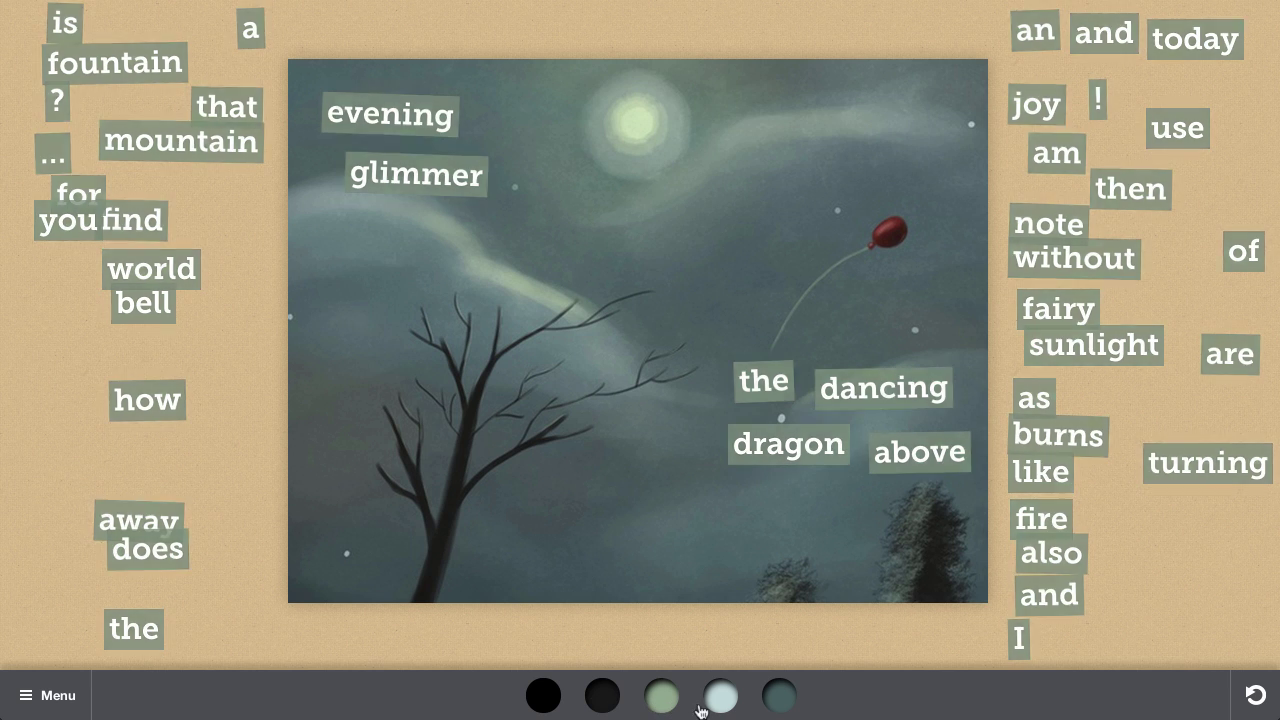
click(722, 700)
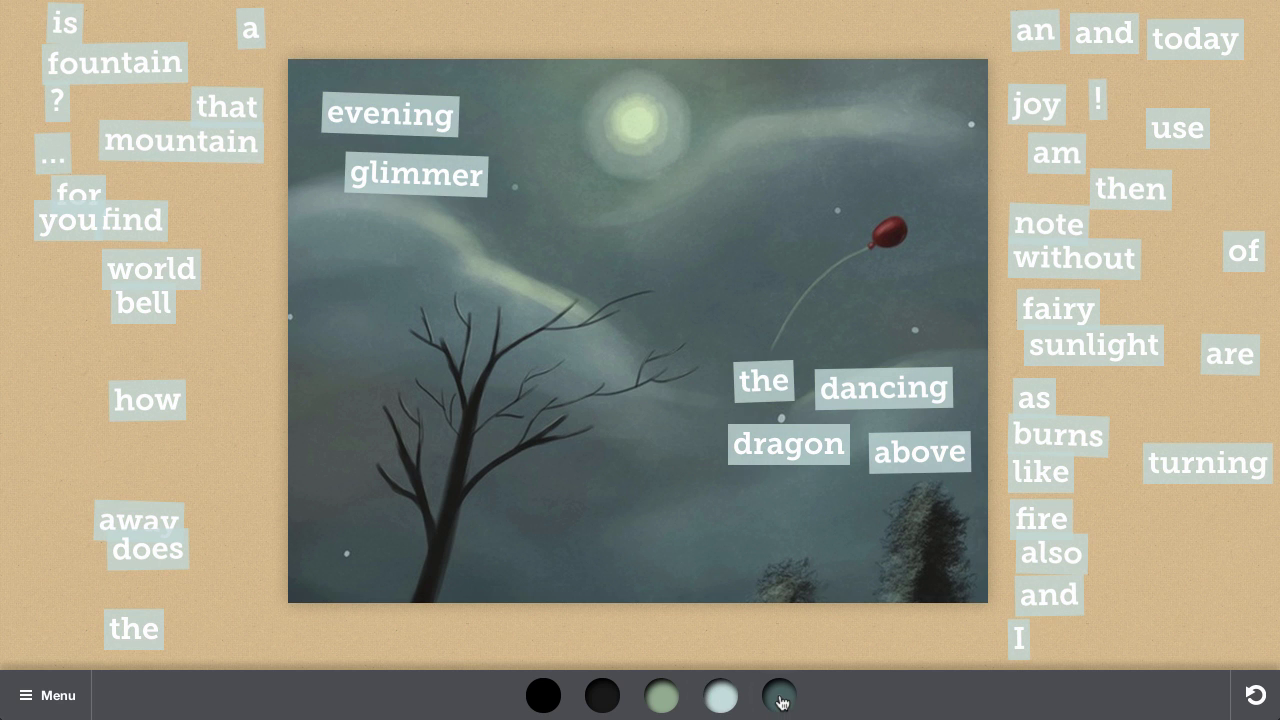
click(780, 700)
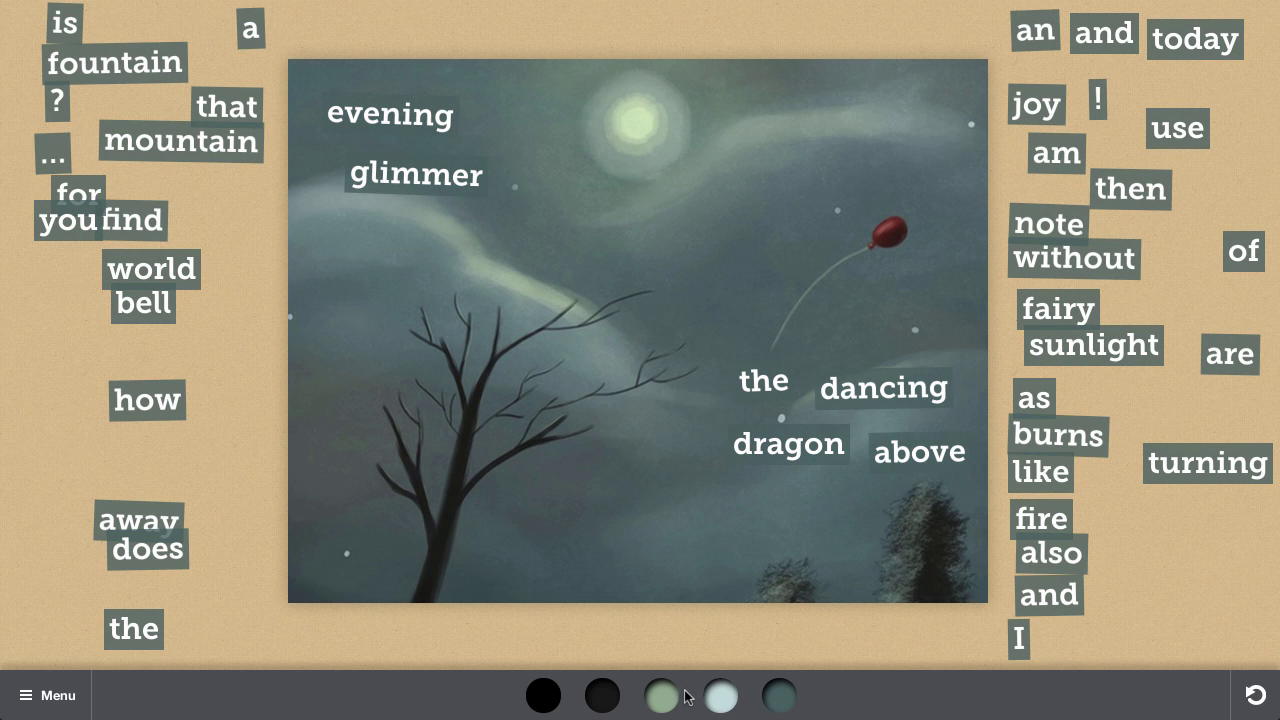
- Change the word tiles to dark charcoal and publish the poem
click(602, 697)
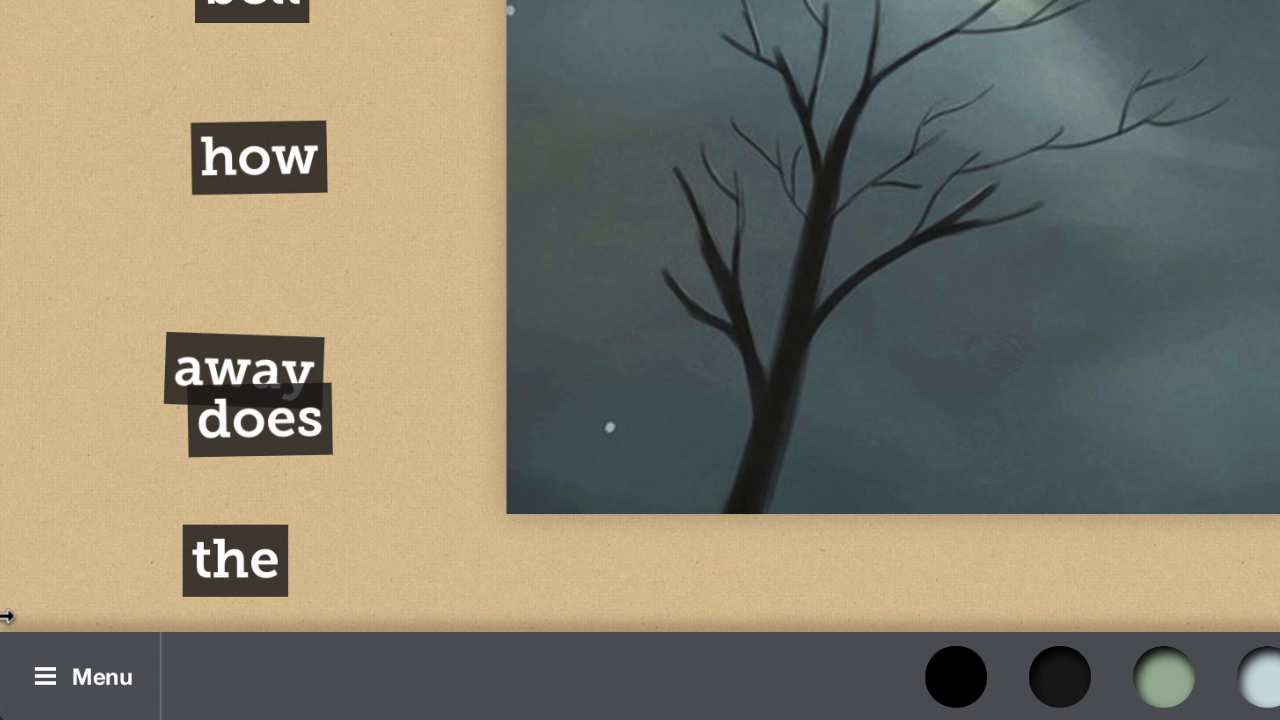
click(118, 712)
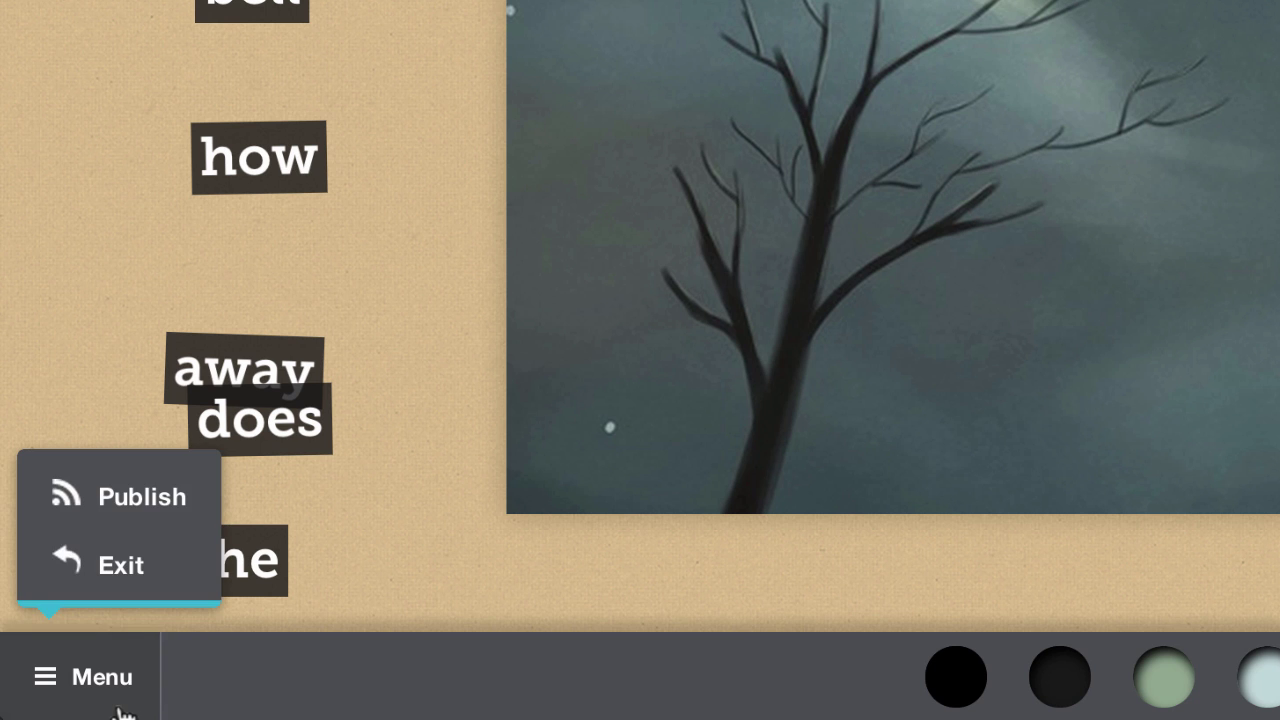
click(135, 507)
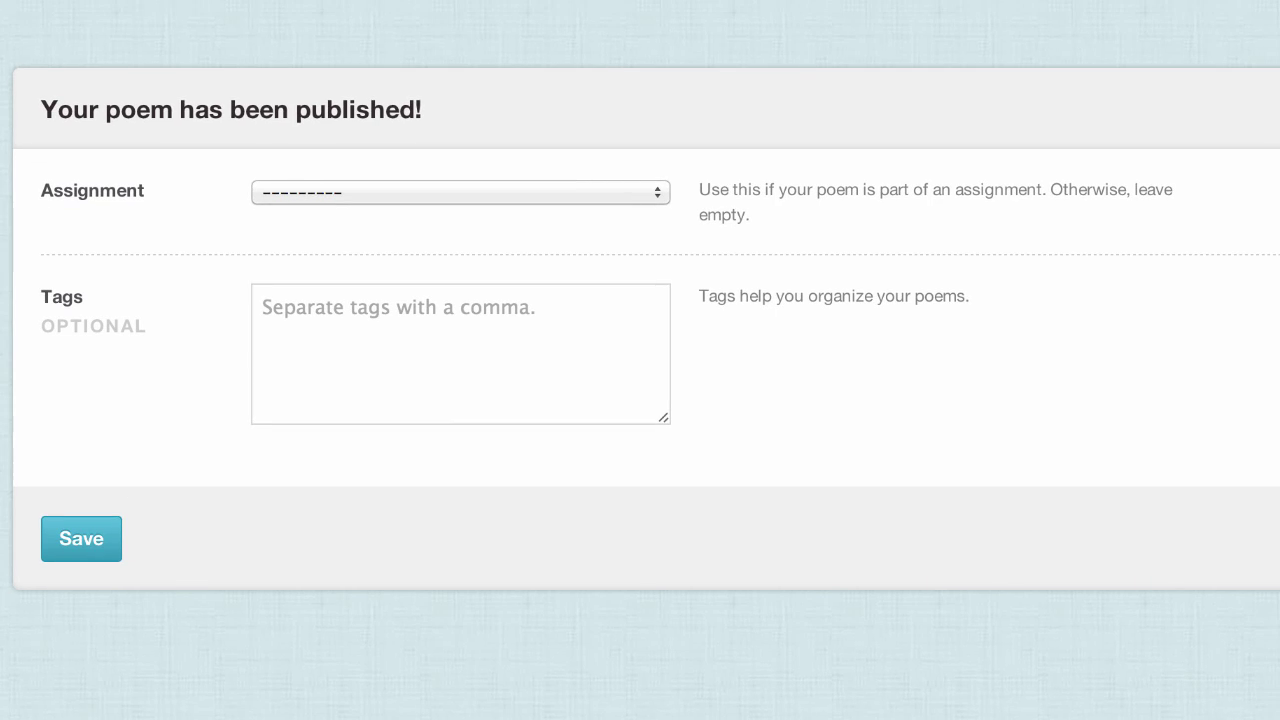
- Attach the published poem to the "week 5 vocab poem" assignment, tag it "illumination", and save
click(329, 192)
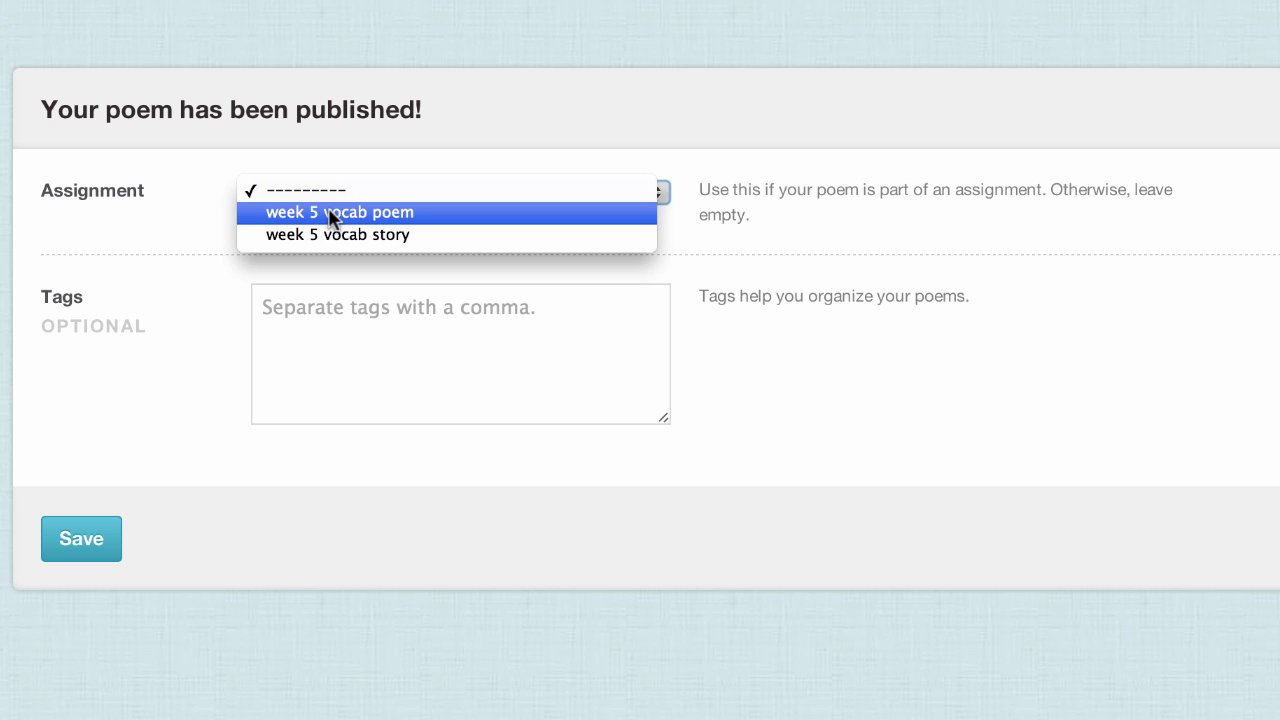
click(333, 218)
click(349, 325)
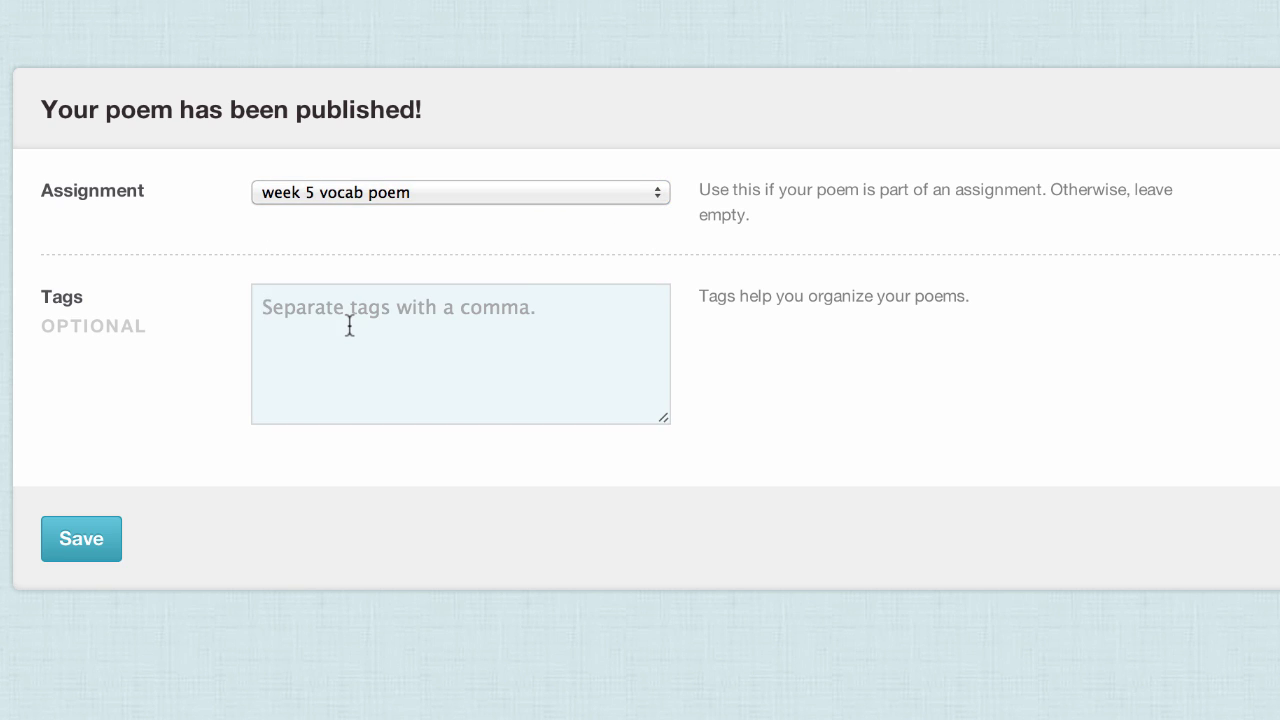
text(illumina)
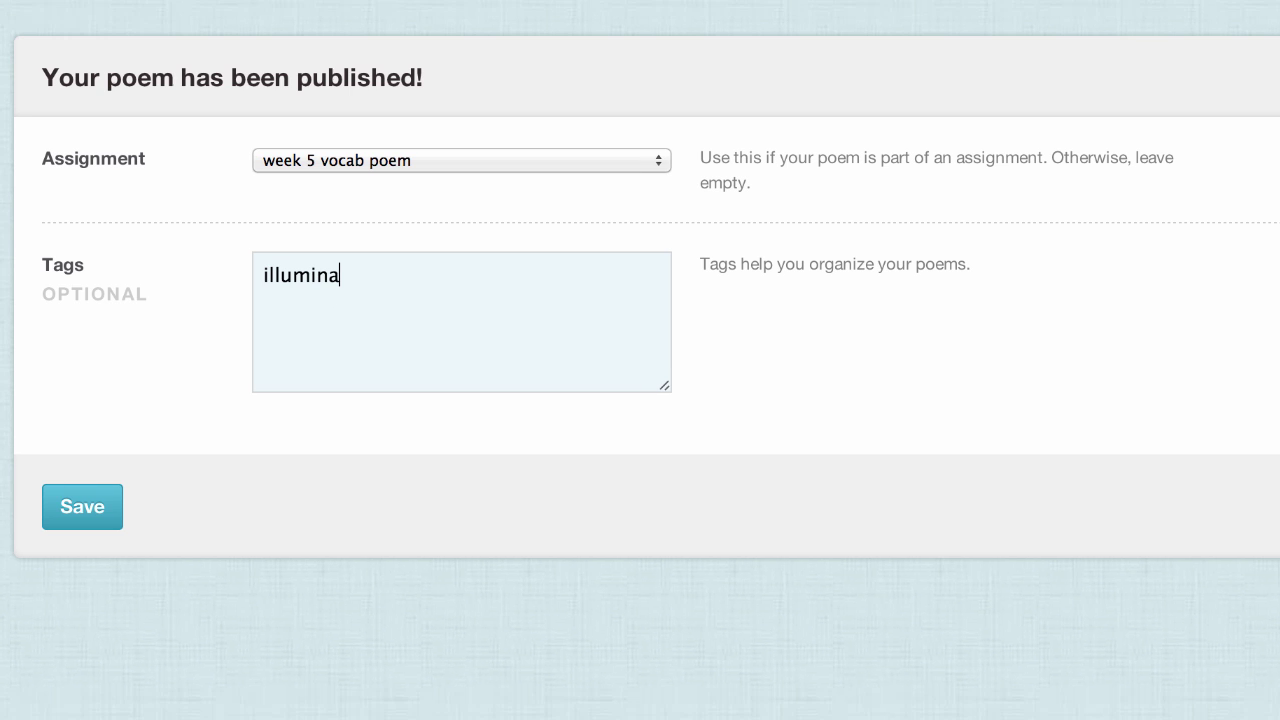
text(tion)
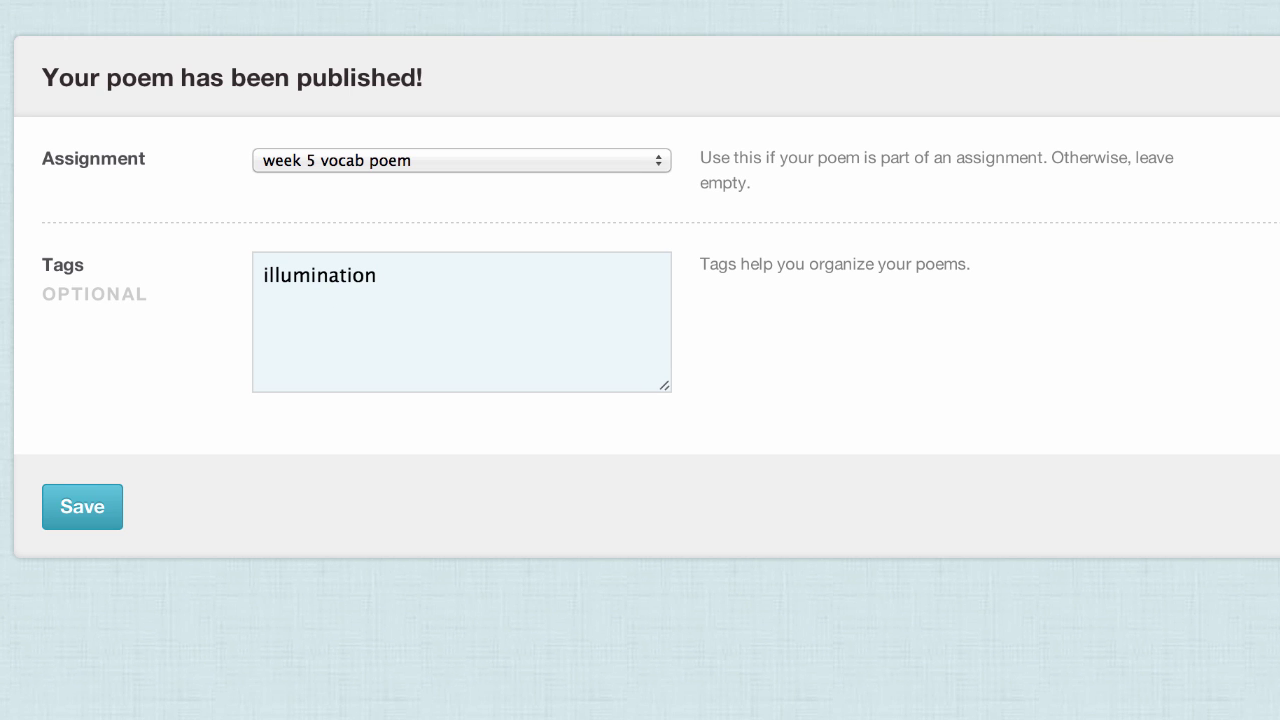
click(65, 500)
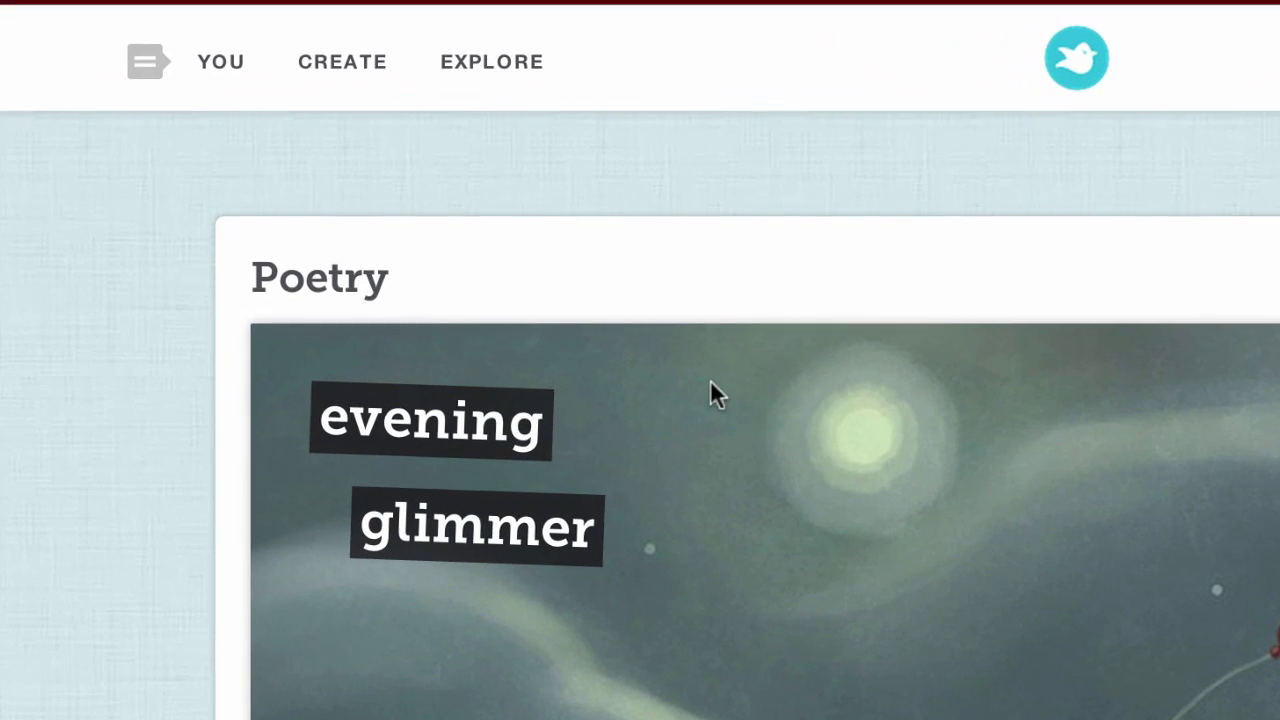
- Go to the class assignments, open "week 5 vocab story", review its instructions, and start doing the assignment
click(223, 75)
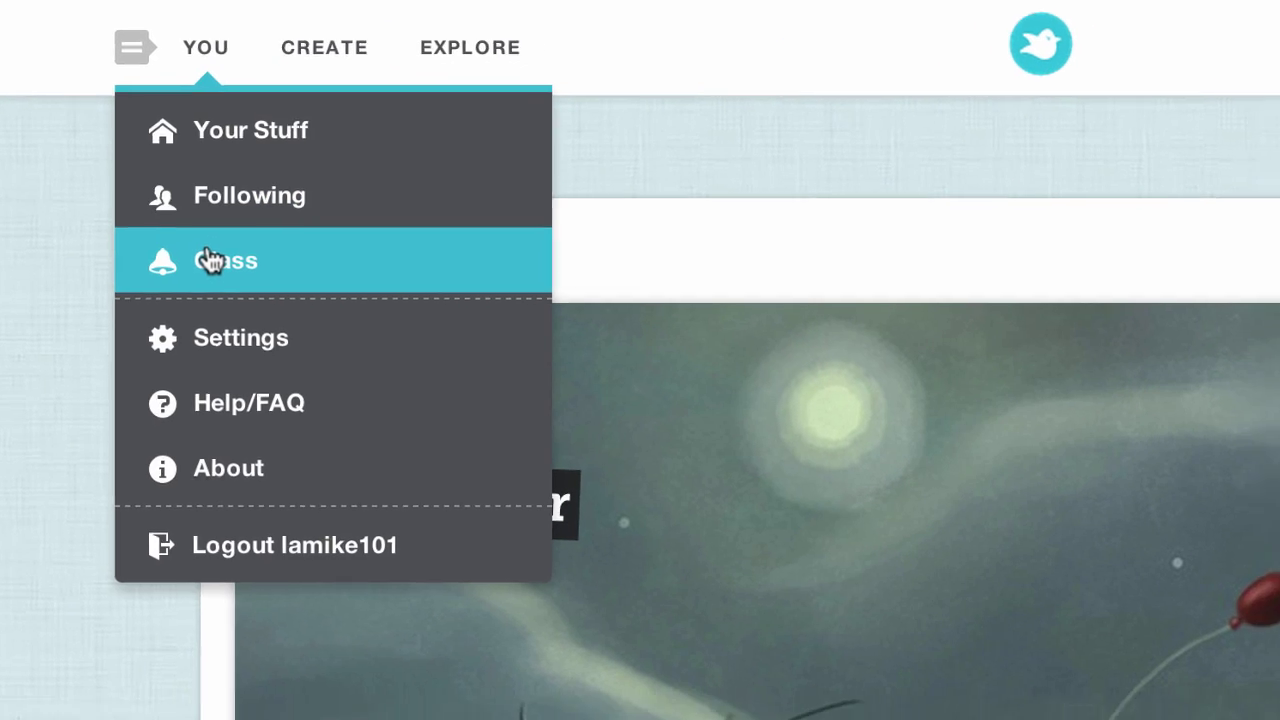
click(226, 280)
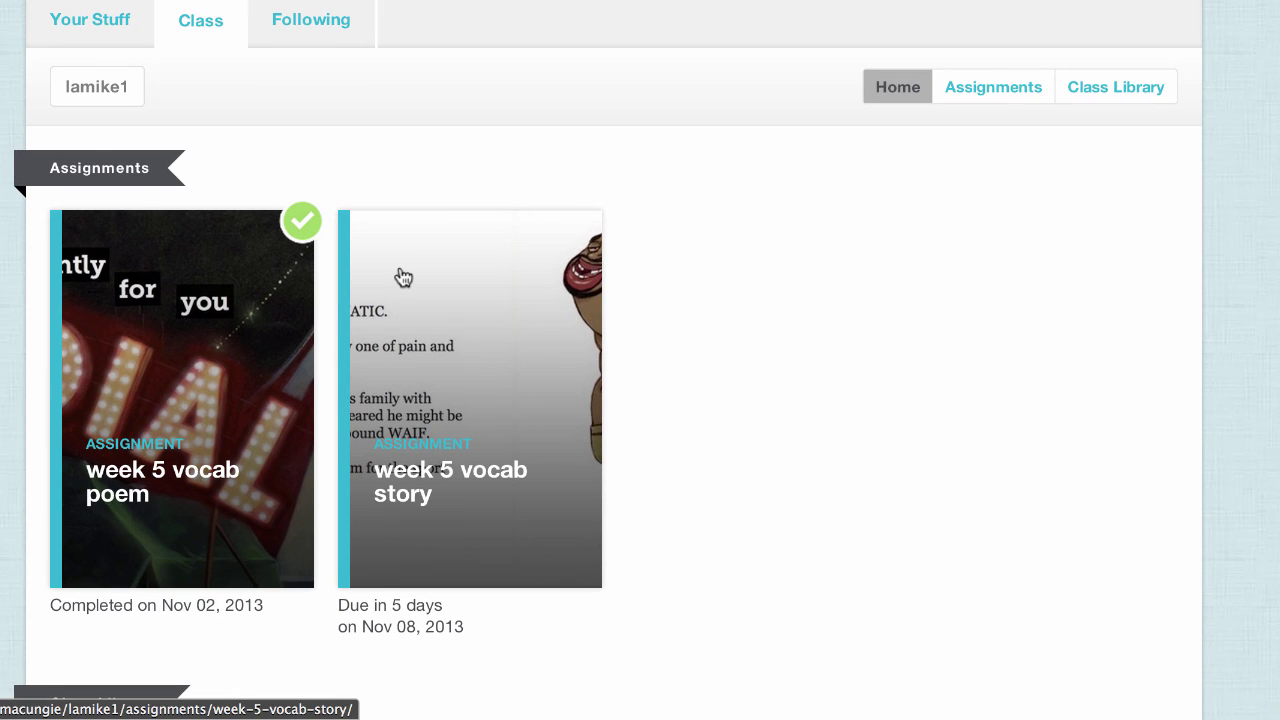
click(480, 316)
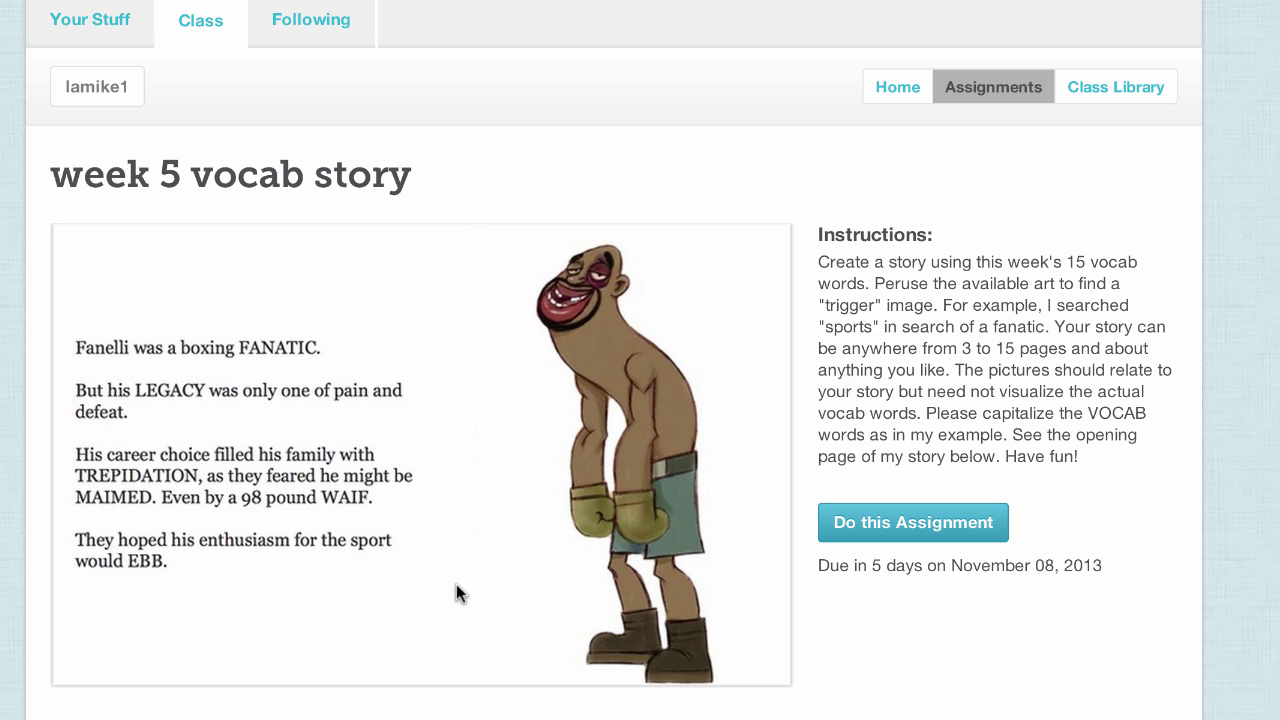
click(932, 526)
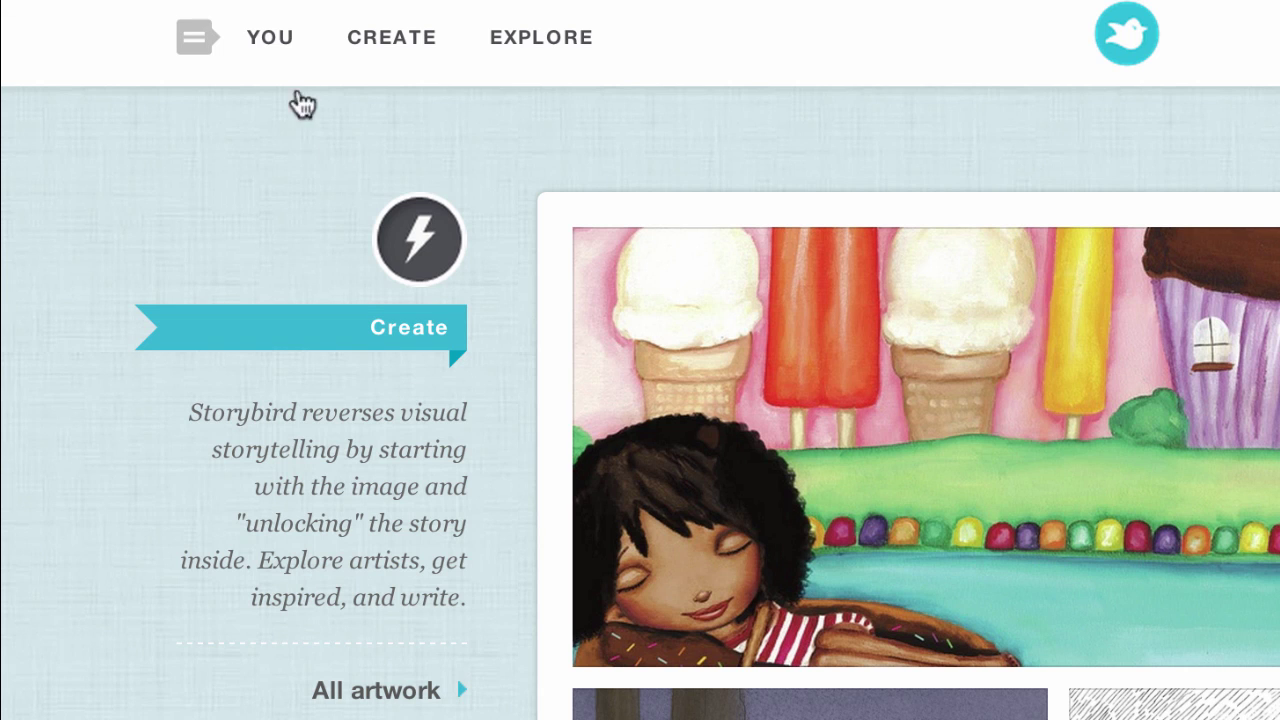
- Open the followed artist Zuzol's page from the list of followed accounts and start a story with that art
click(262, 42)
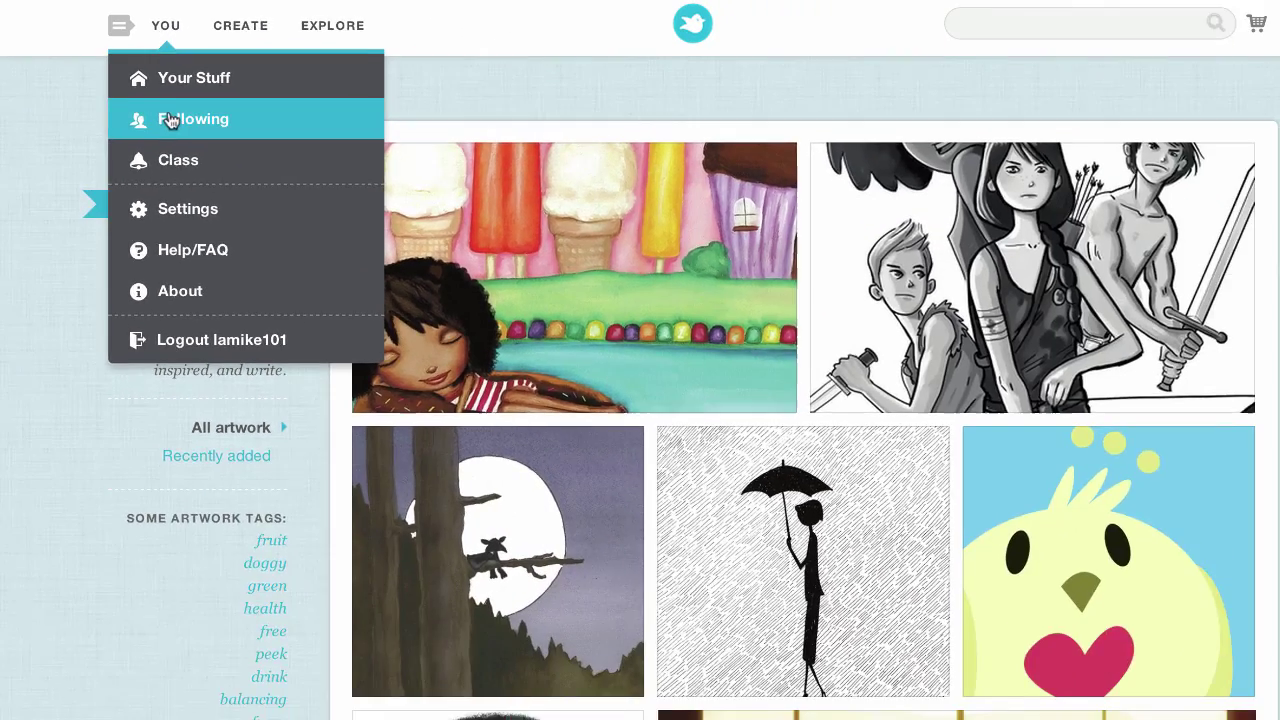
click(278, 190)
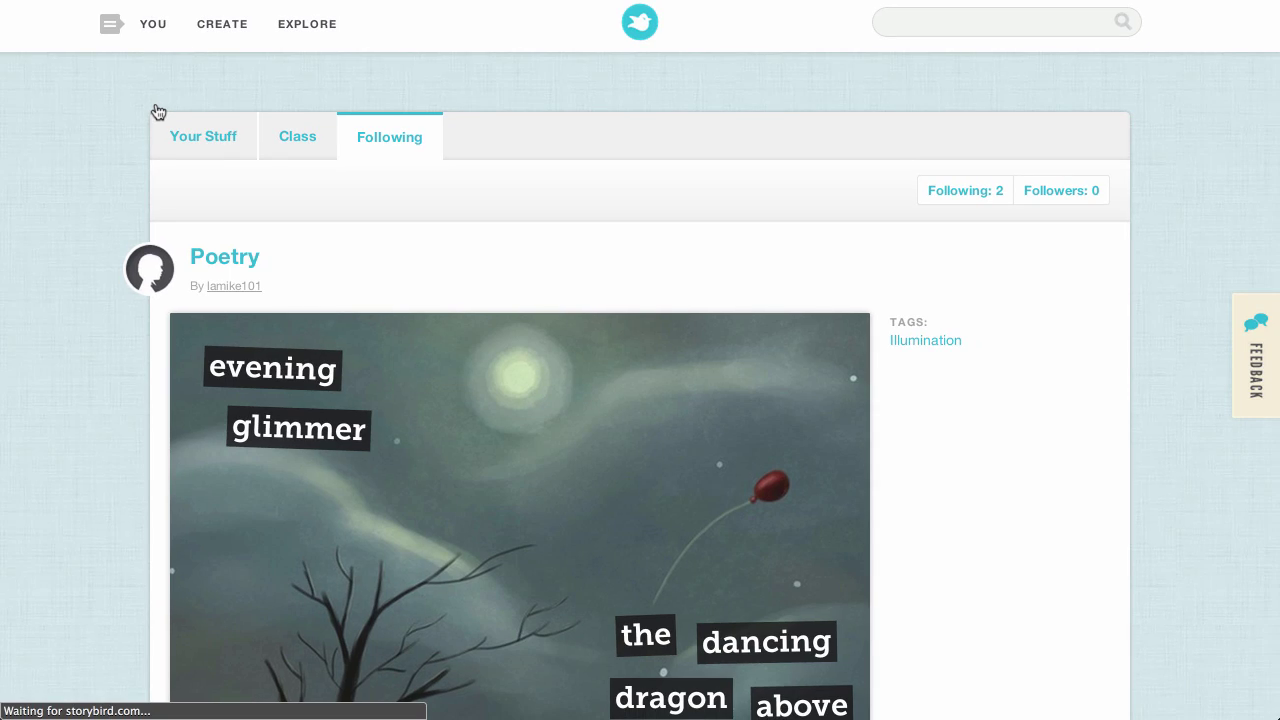
click(960, 195)
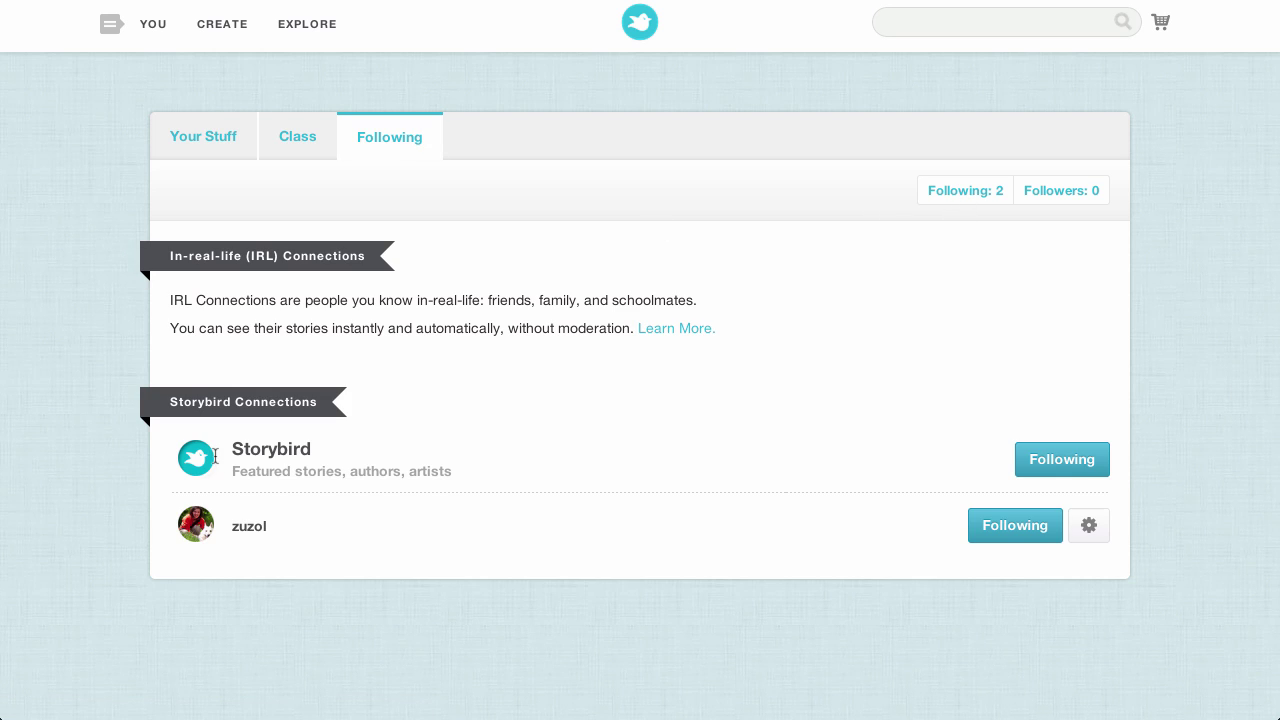
click(196, 532)
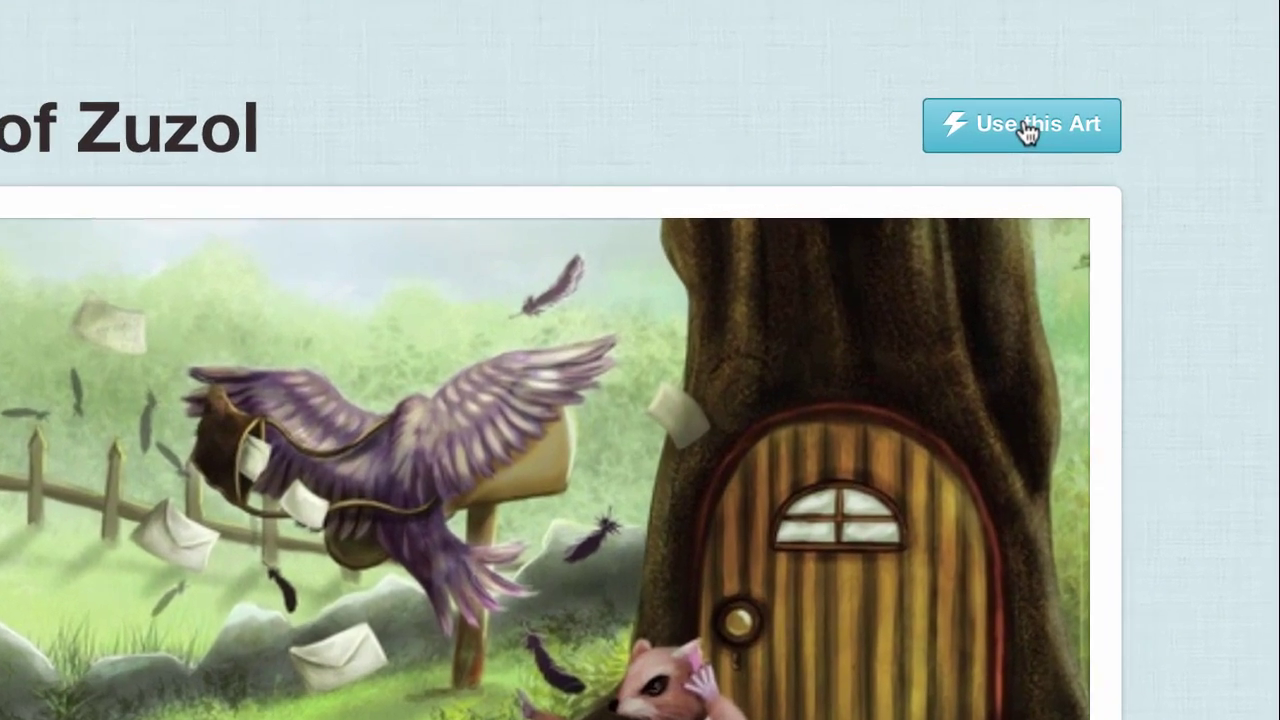
click(1120, 143)
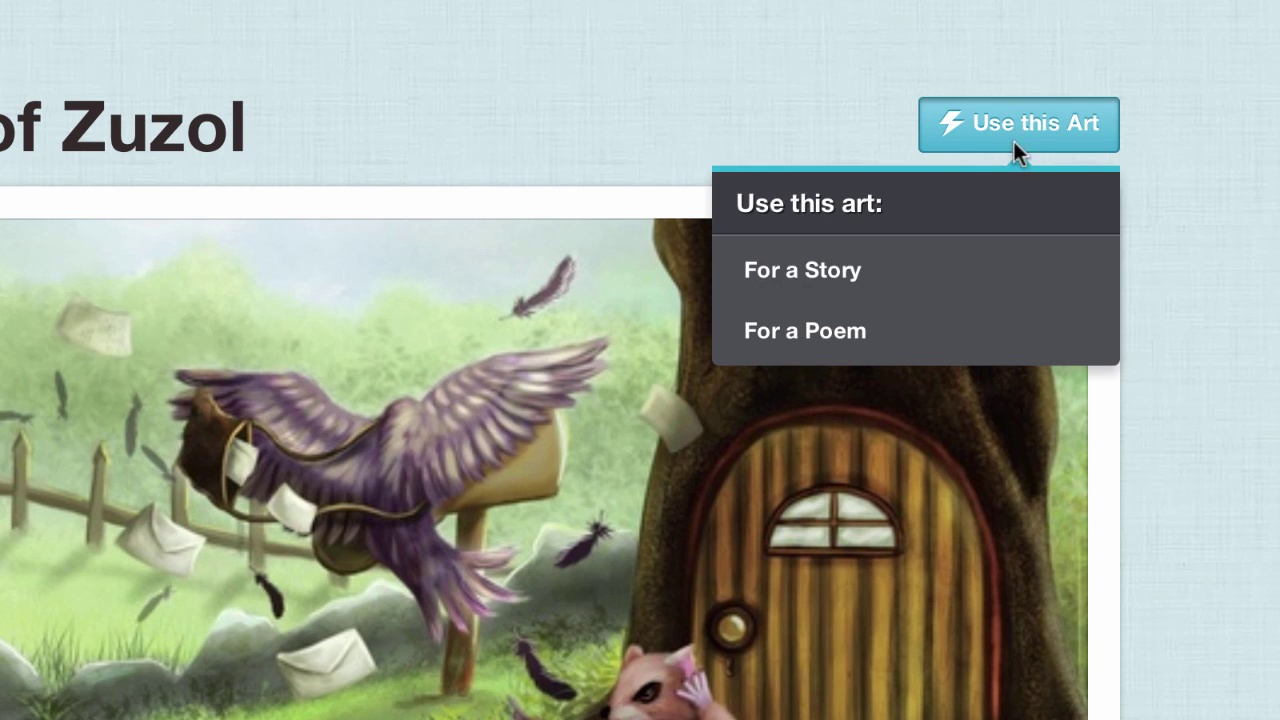
click(979, 262)
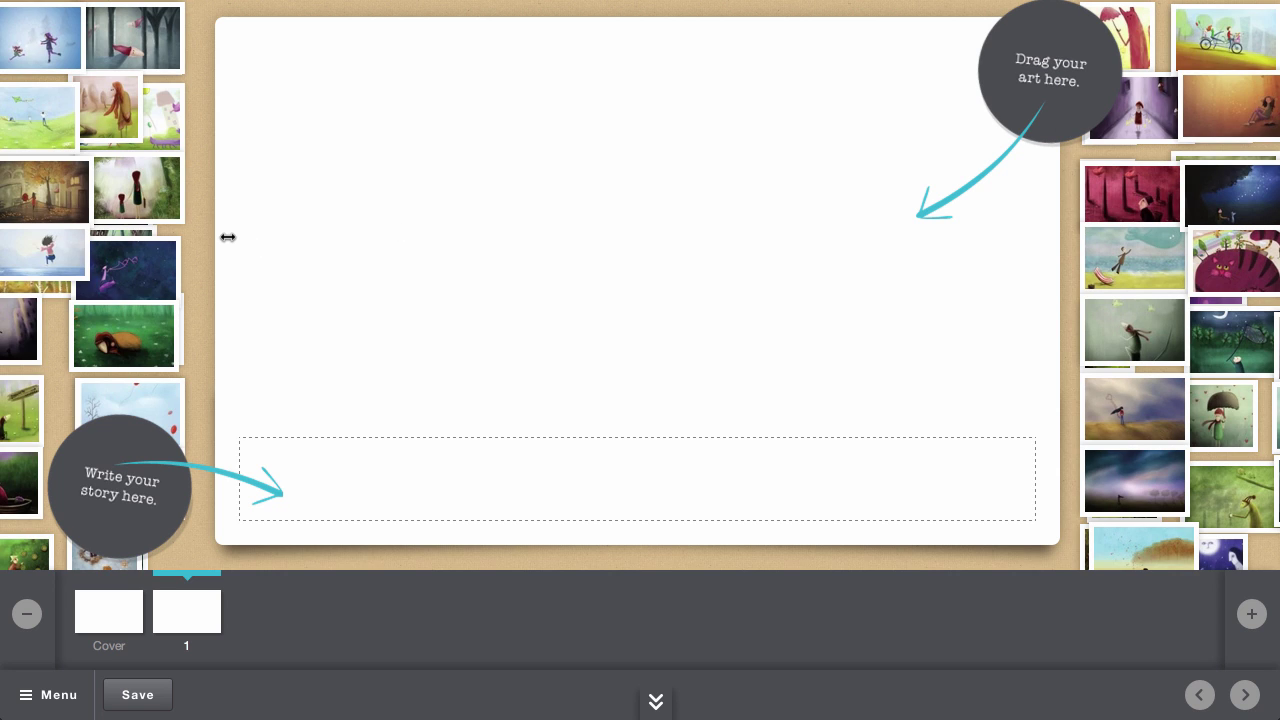
- Place the artwork of the figure fishing from a dock on the right side of page 1, beside a text column
drag(517, 262, 409, 273)
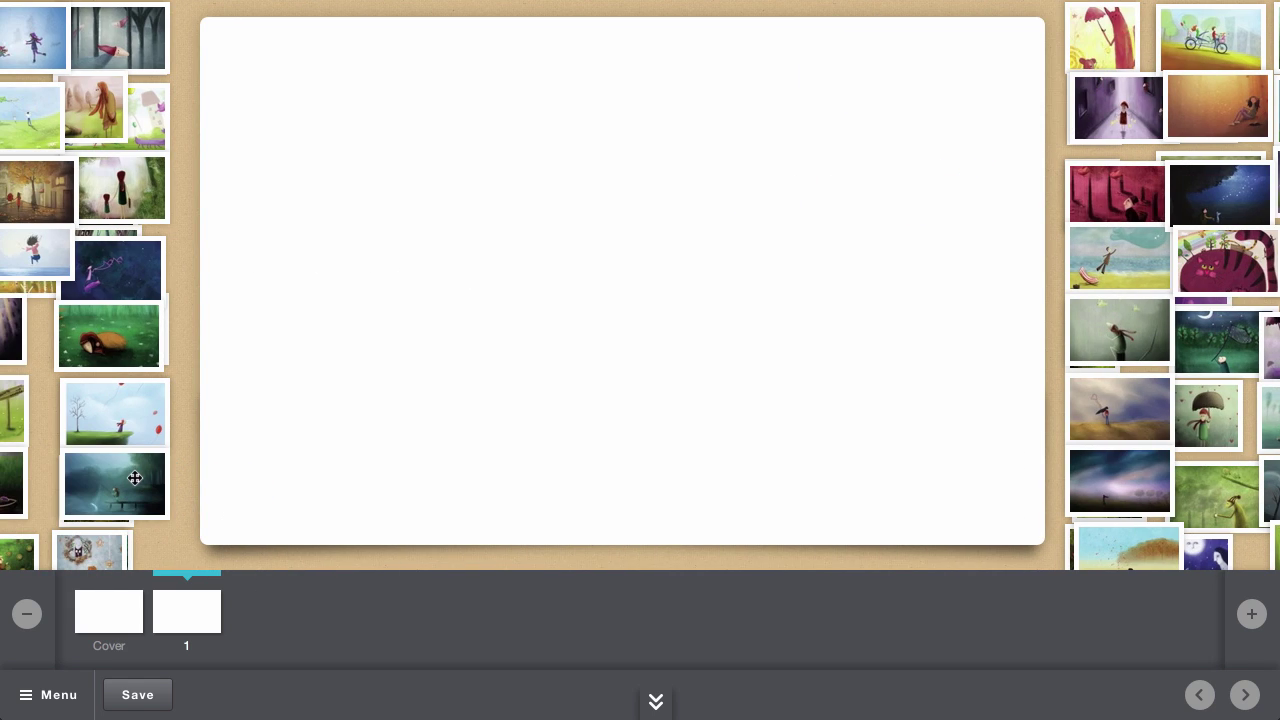
drag(135, 478, 868, 323)
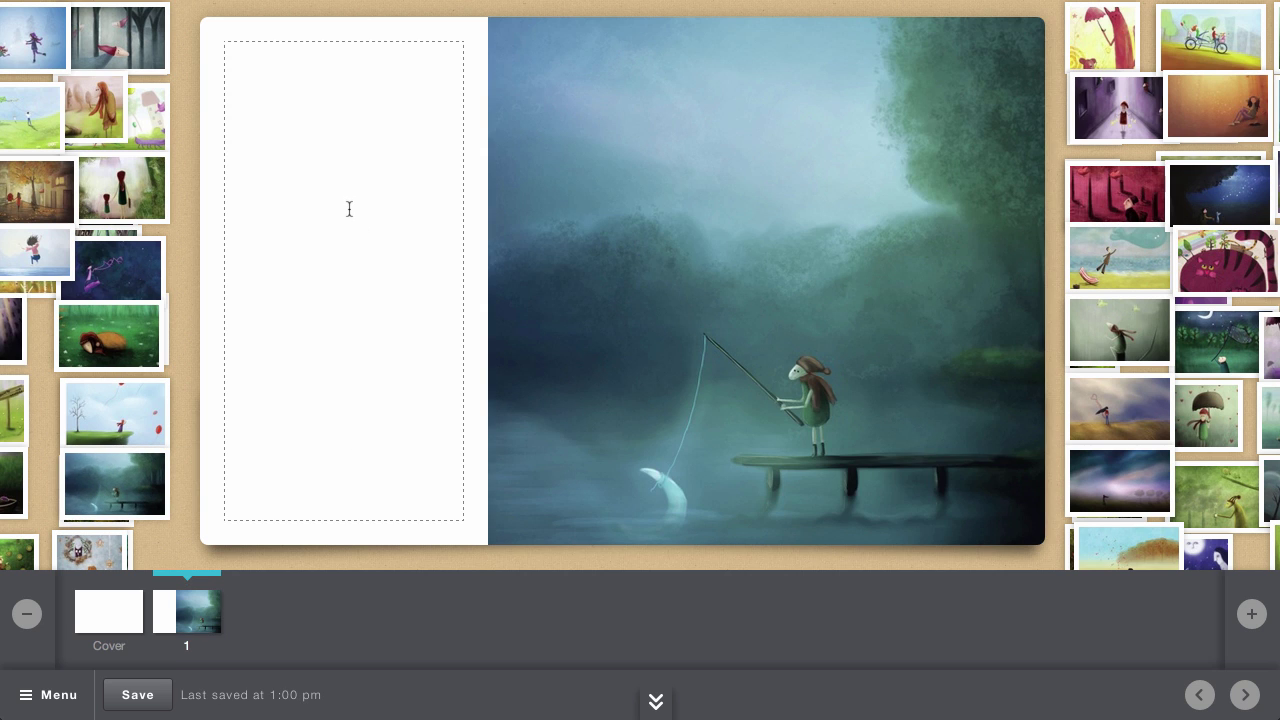
- Write beside the artwork: "The fisherman’s catch ILLUMINATED the marsh but could not lighten his spirits. His leaving the kingdom filled him with much TREPIDATION."
click(312, 203)
text(The fisherman’s catch ILLUMINATED the marsh but could not lighten his spirits.  His leaving the kingdom filled him with much TREPIDATION.)
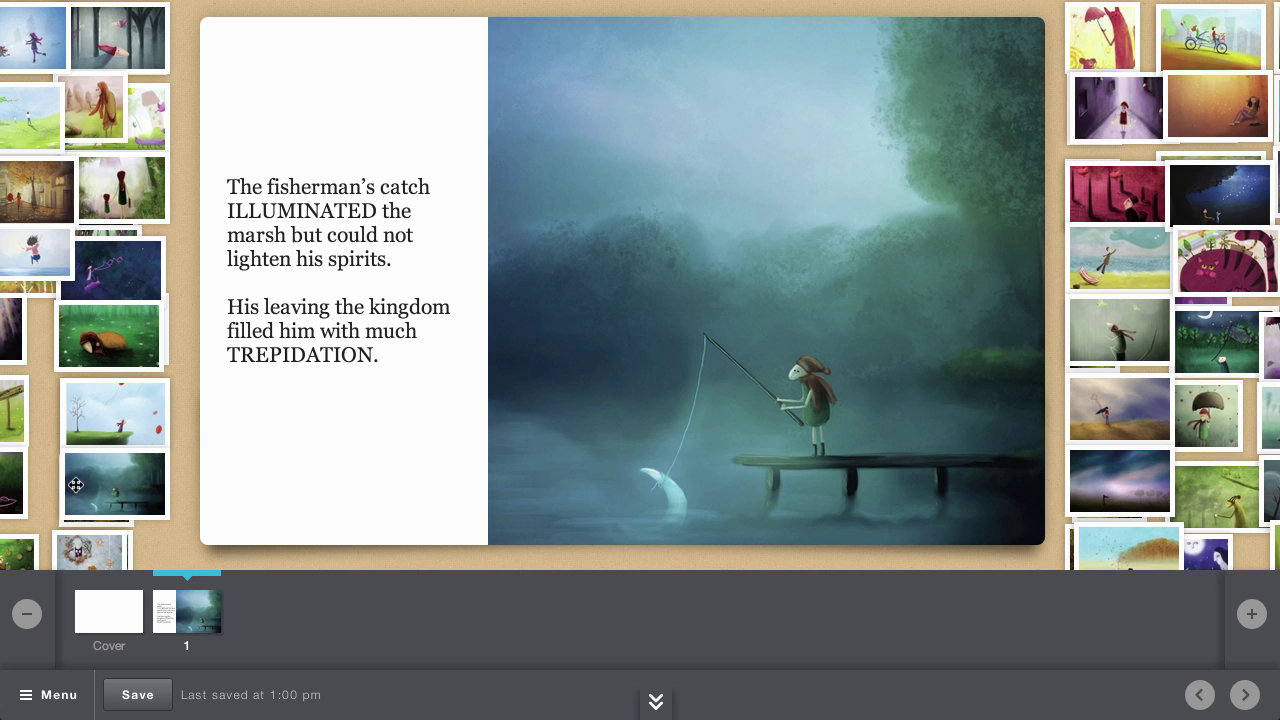
- Add a second page and place the moonlit artwork of the red-roofed tower on its right side
mouse_move(1152, 322)
mouse_down()
mouse_move(1148, 292)
mouse_move(1023, 294)
mouse_move(1094, 331)
mouse_move(1163, 321)
mouse_up()
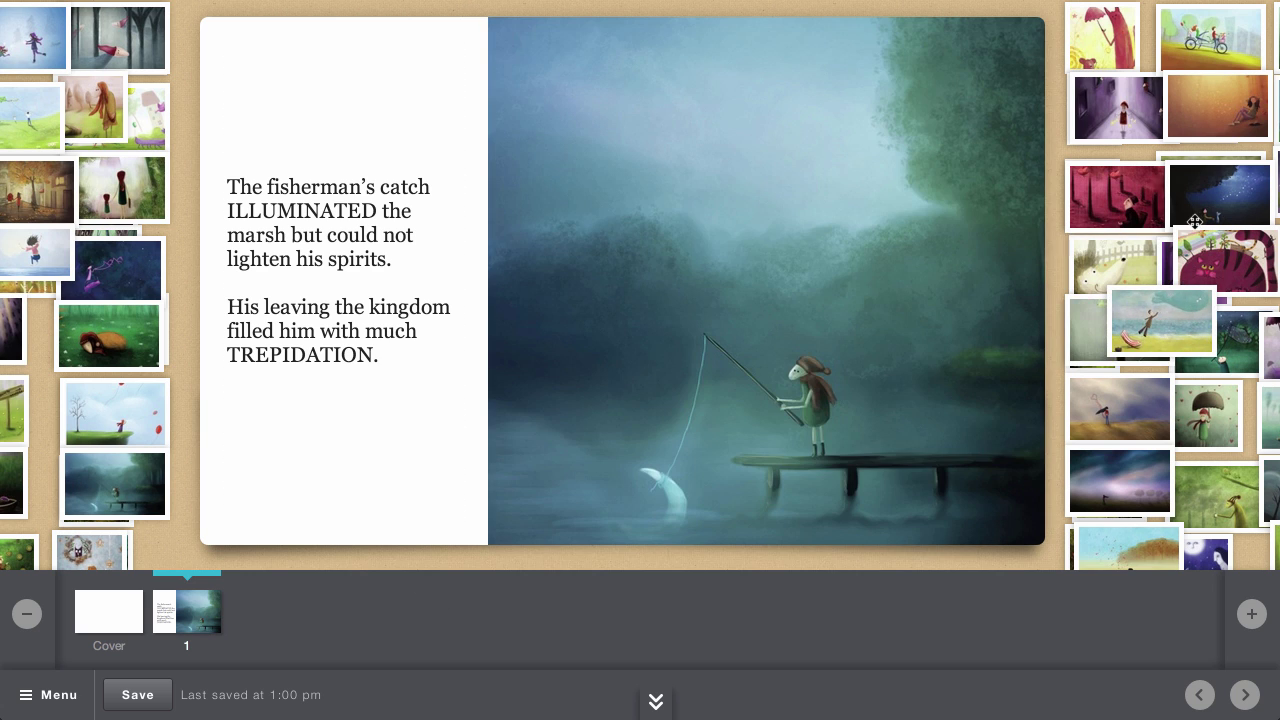
scroll(1019, 155, right, 5)
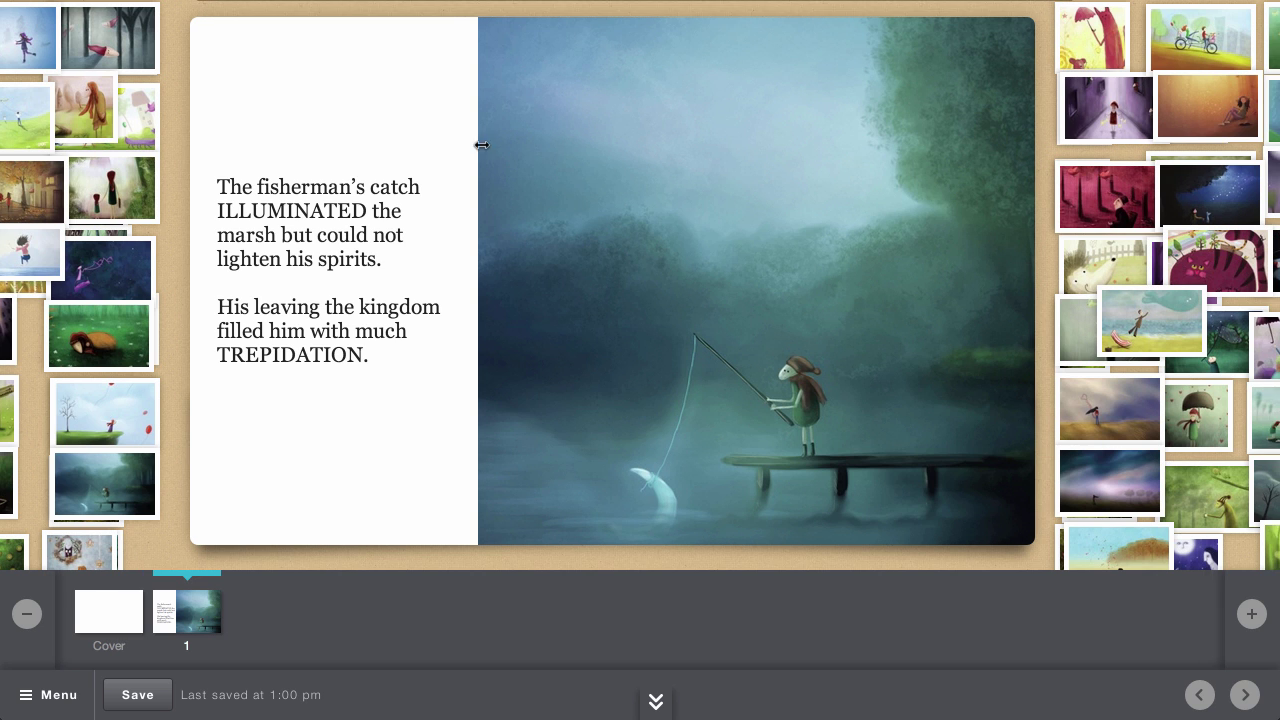
scroll(800, 165, left, 3)
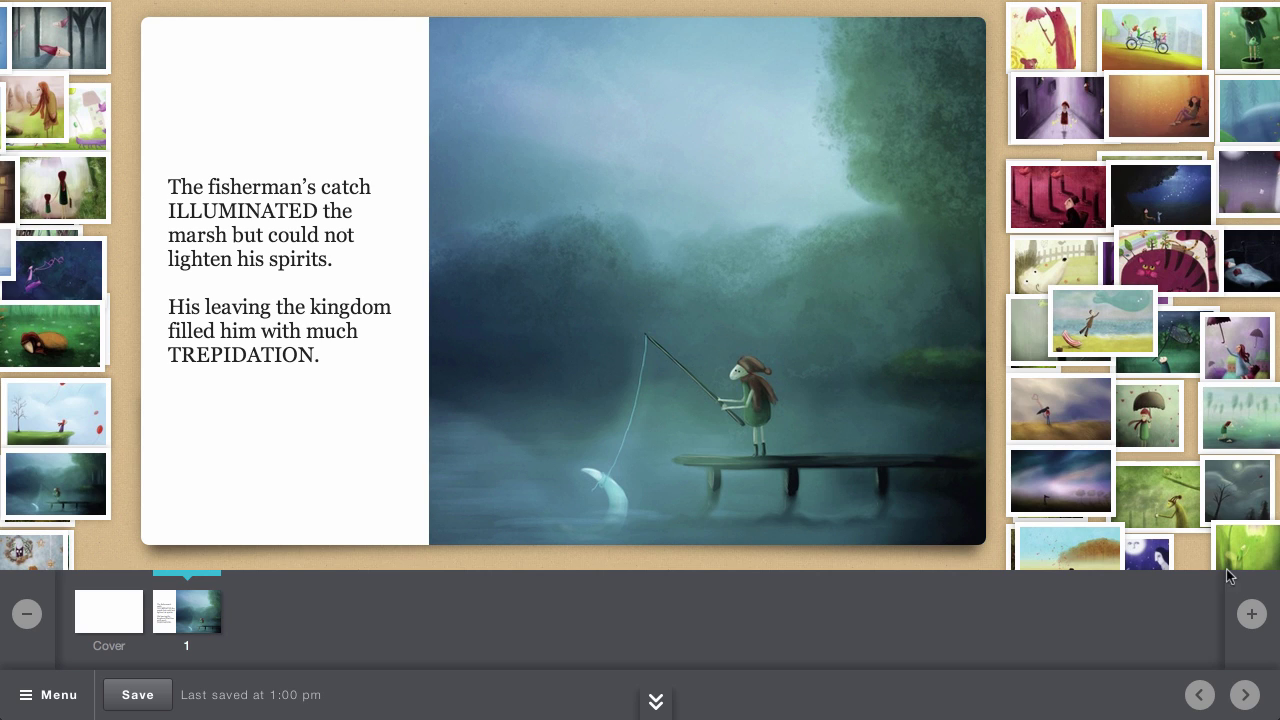
click(1252, 615)
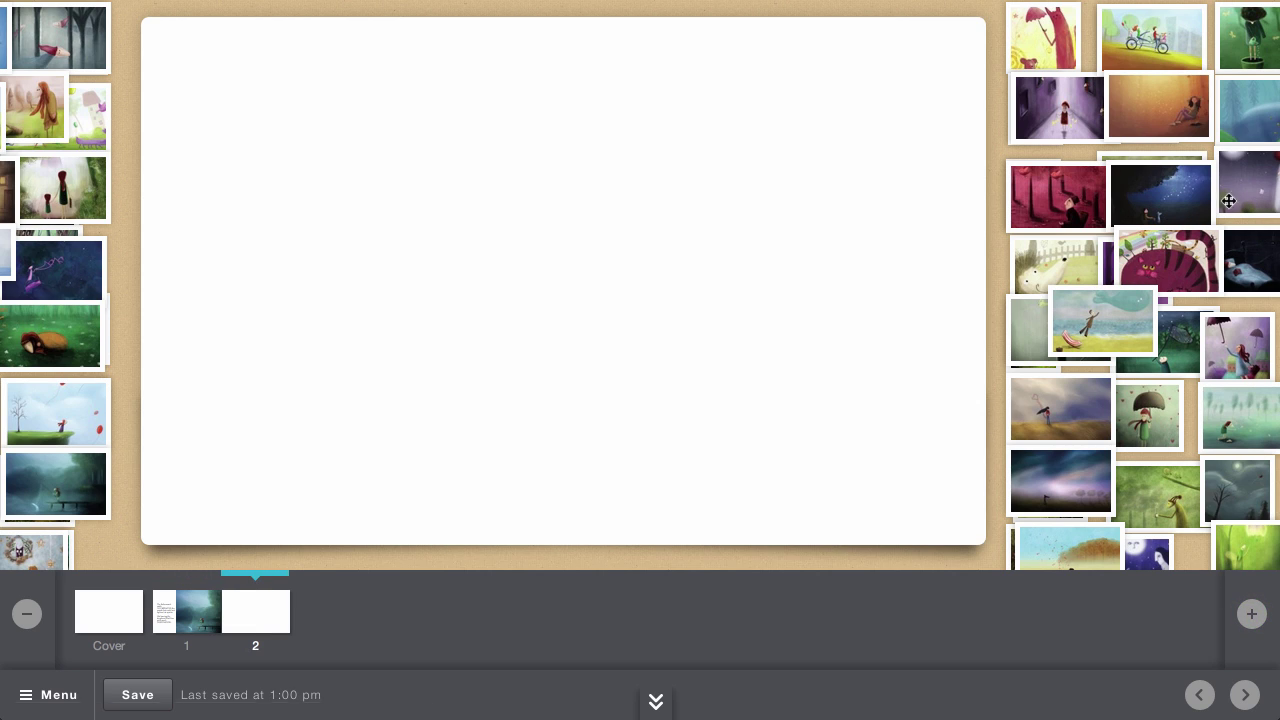
drag(1250, 184, 664, 219)
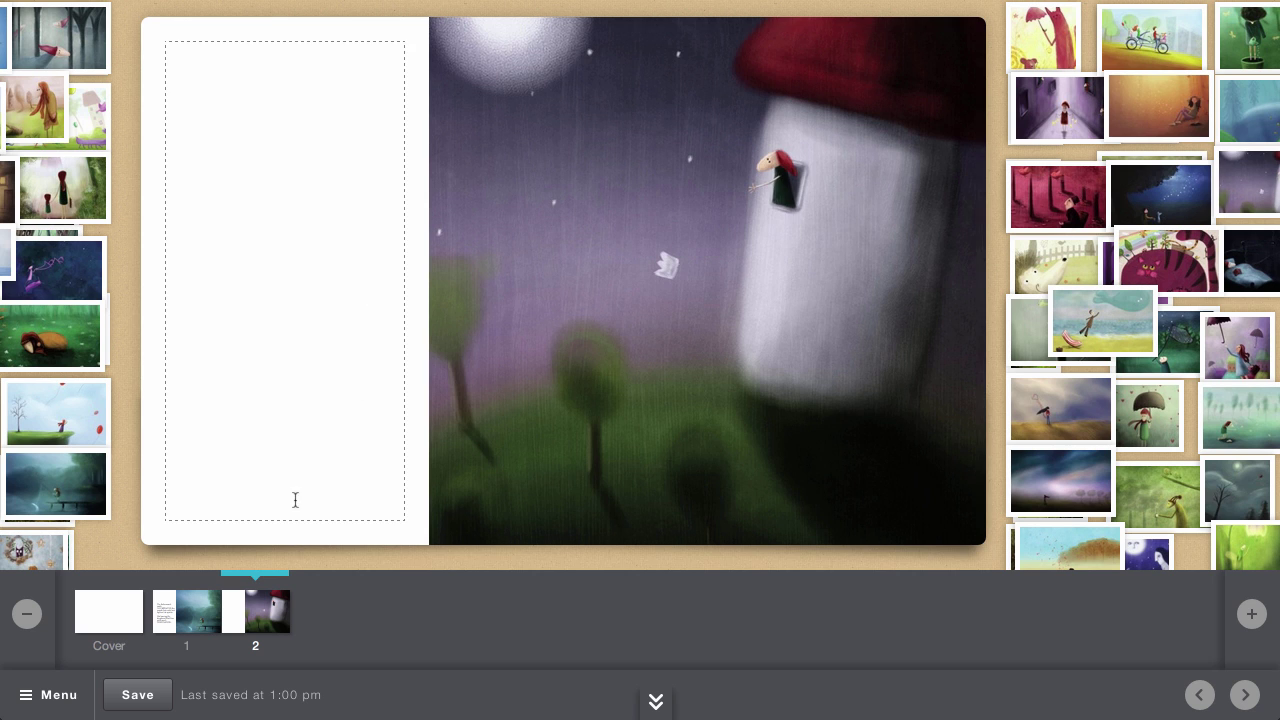
- Give the story an Iconic style cover with the title "Week Vocab 5 Story"
click(105, 626)
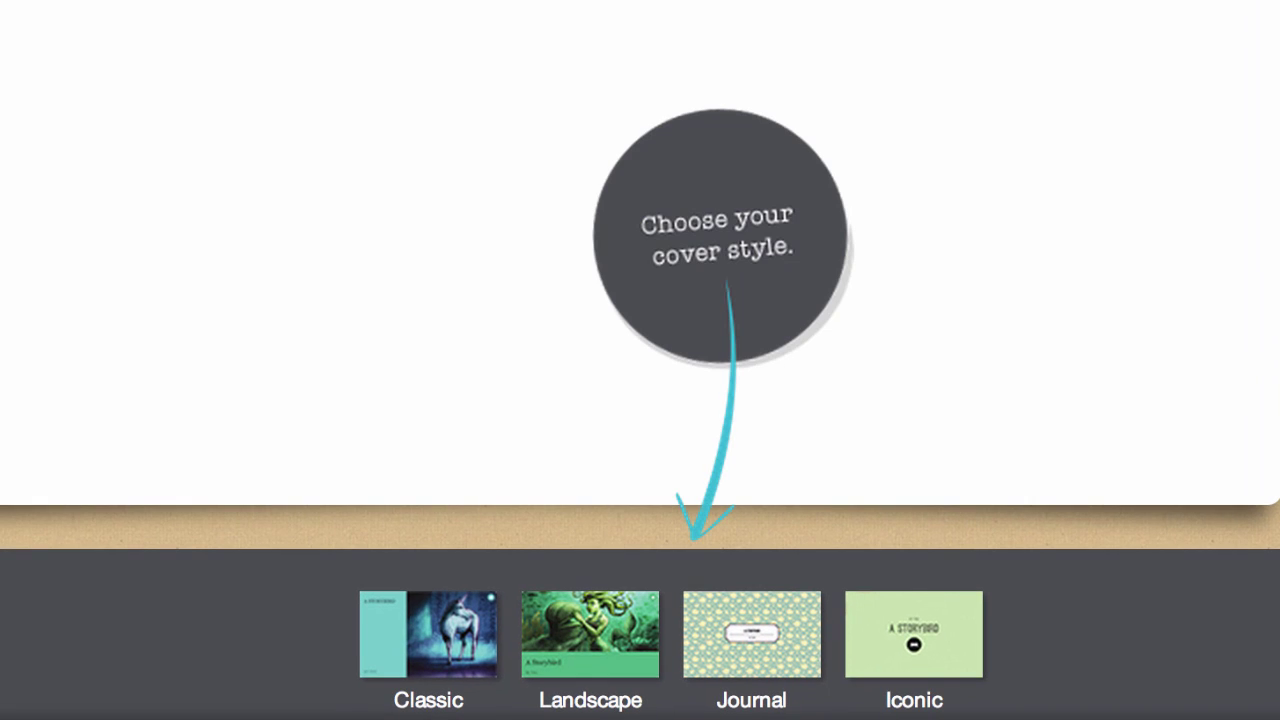
click(891, 682)
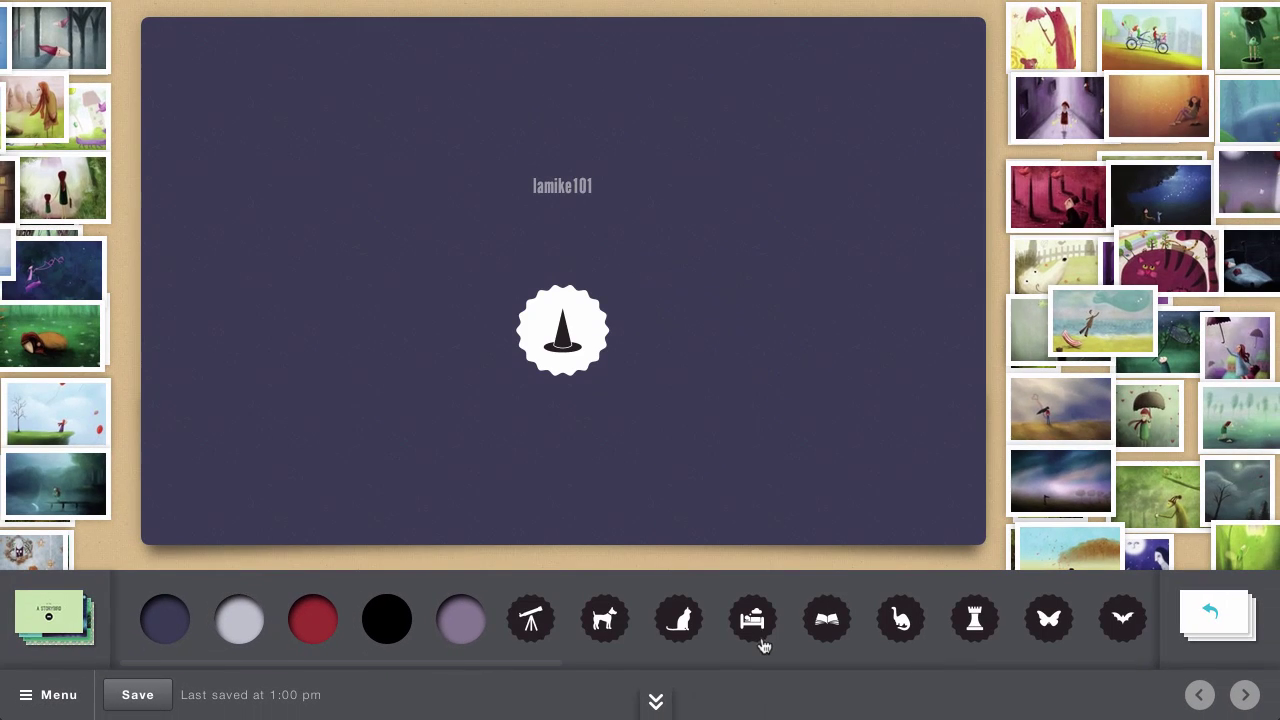
click(580, 251)
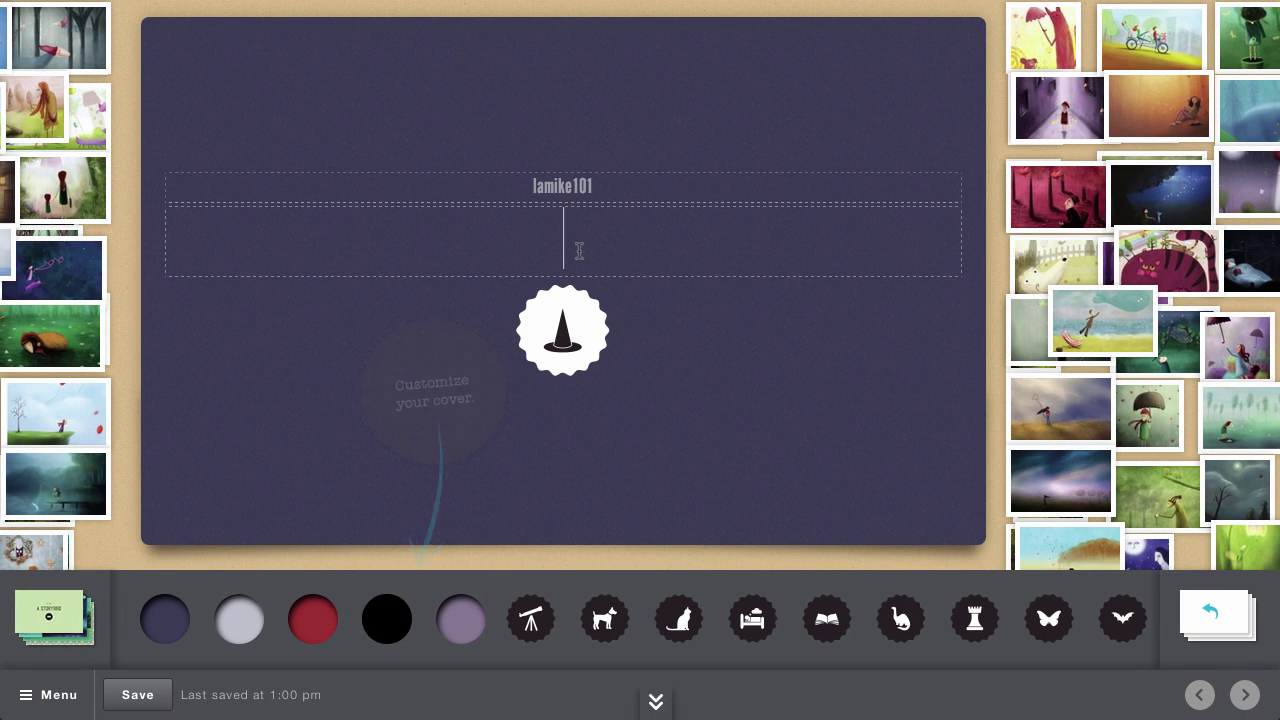
text(Week )
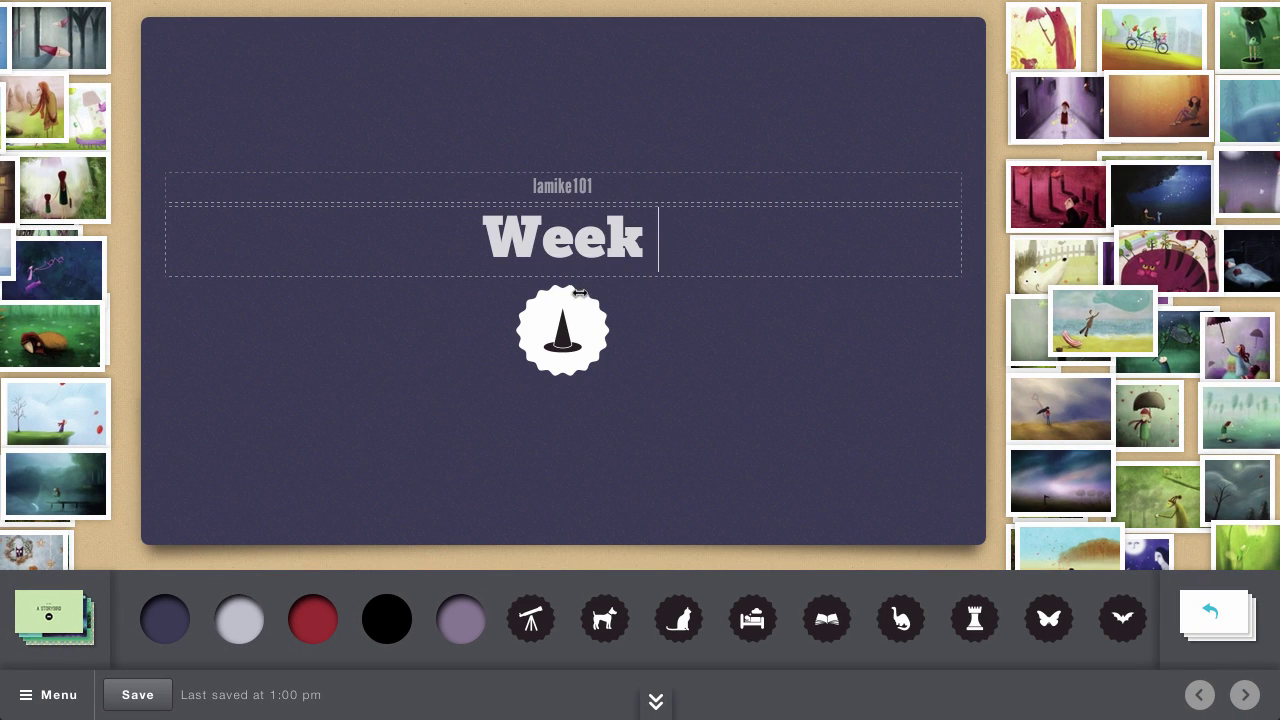
text(Vocab 5 S)
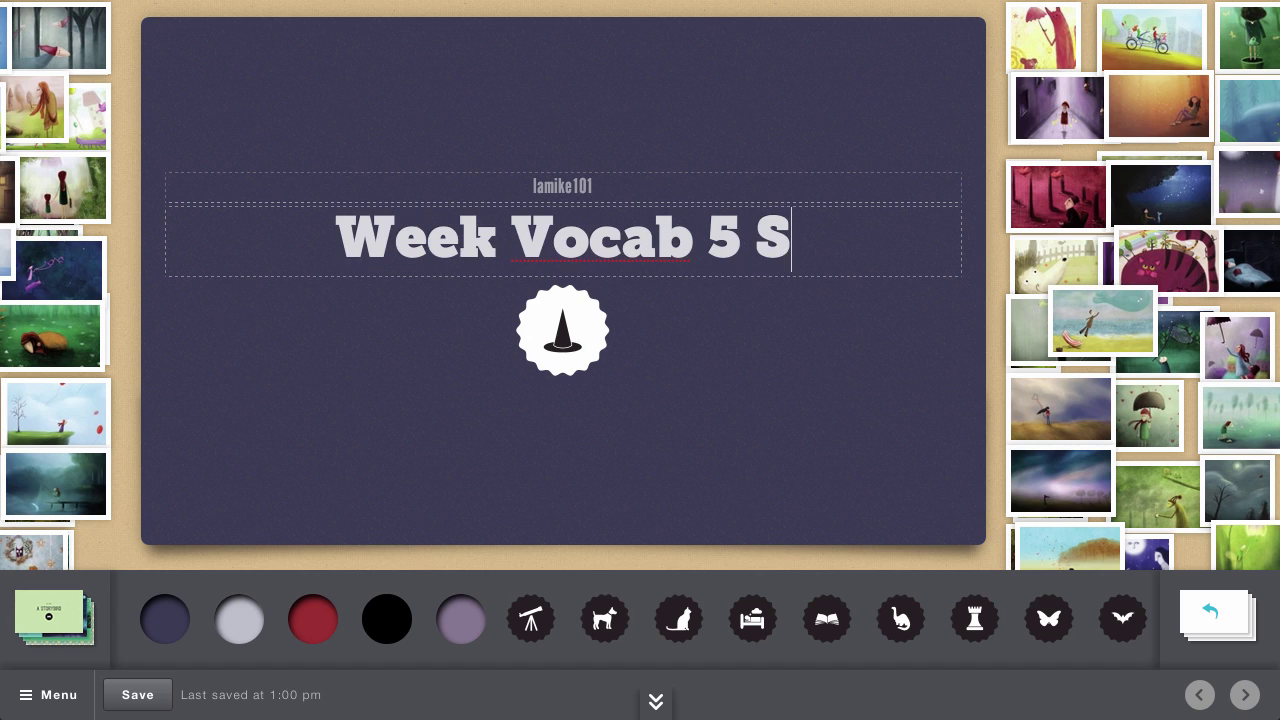
text(tory)
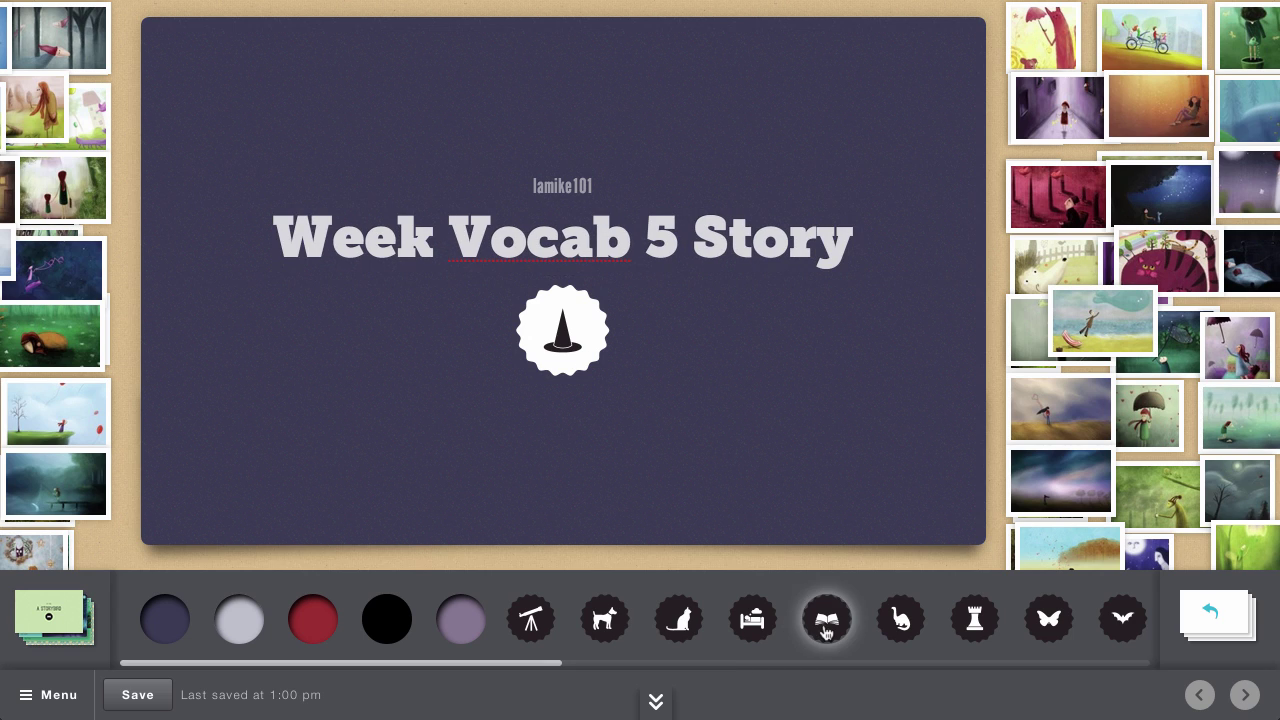
- Use the open-book icon and dark blue background on the cover, and save the story
click(826, 619)
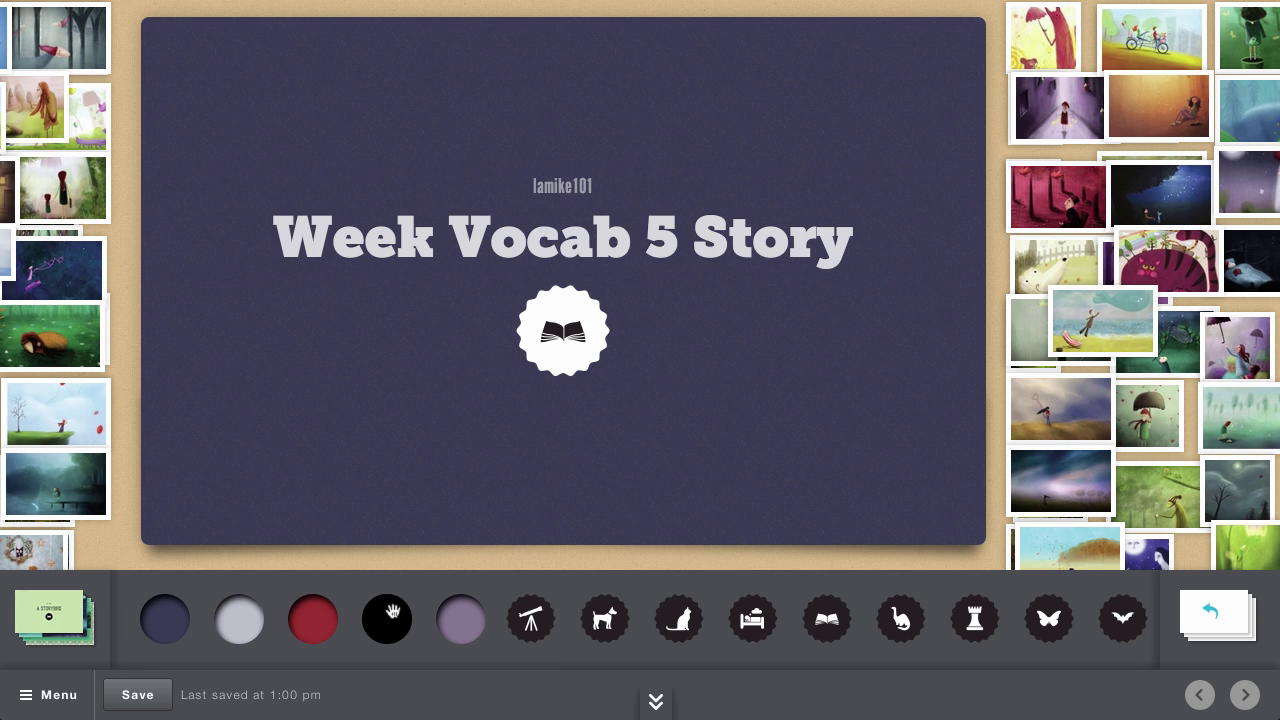
click(455, 621)
click(165, 623)
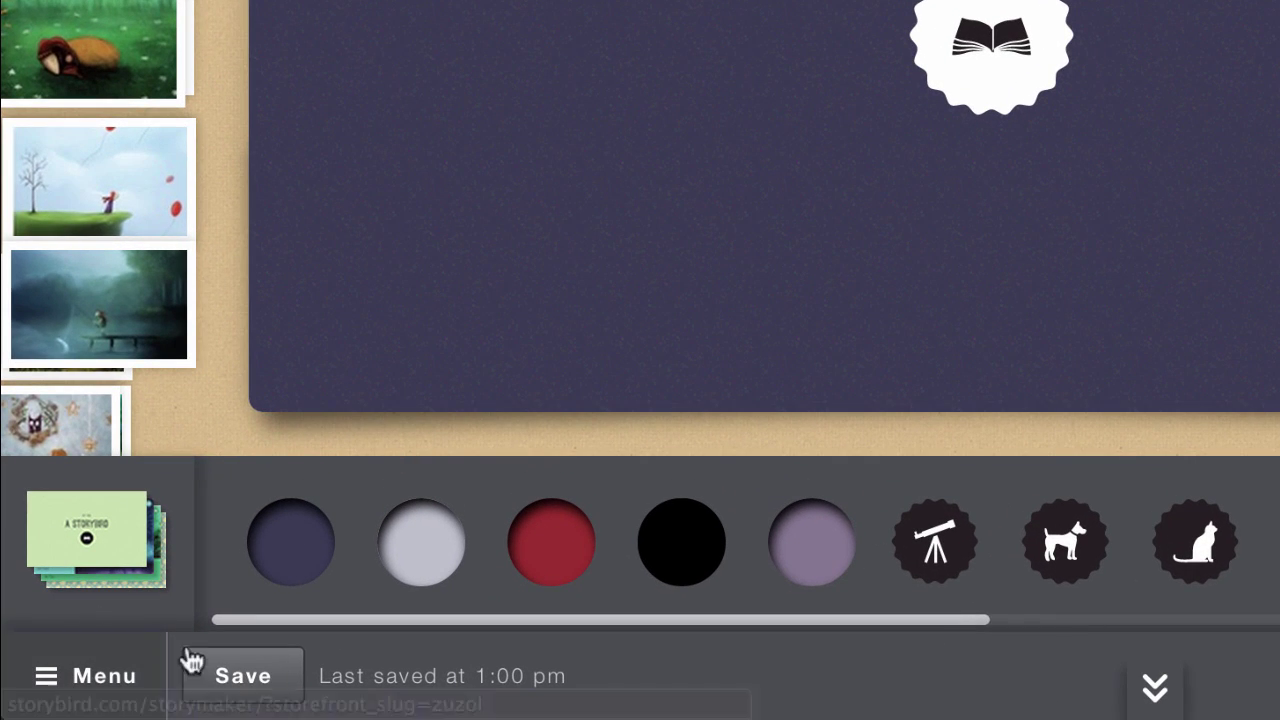
click(254, 680)
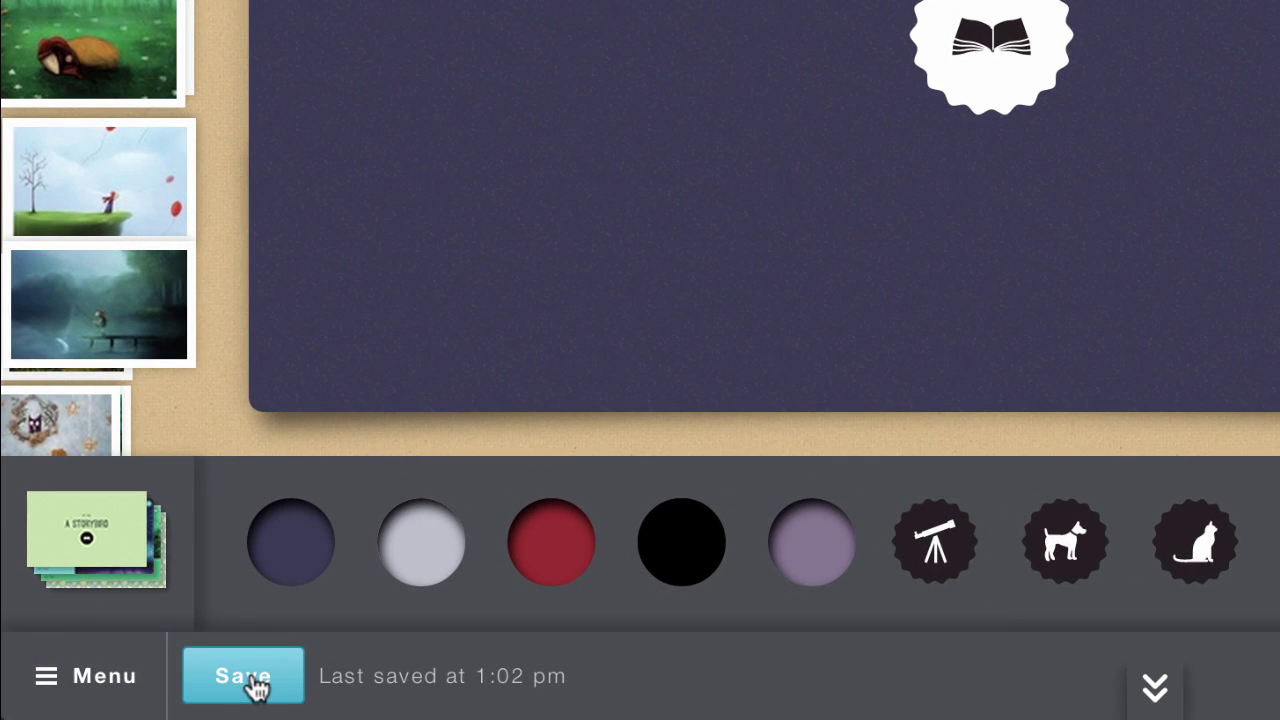
- Start a collaborator invitation for Week Vocab 5 Story and choose the fourth student on the class list as the recipient
click(57, 676)
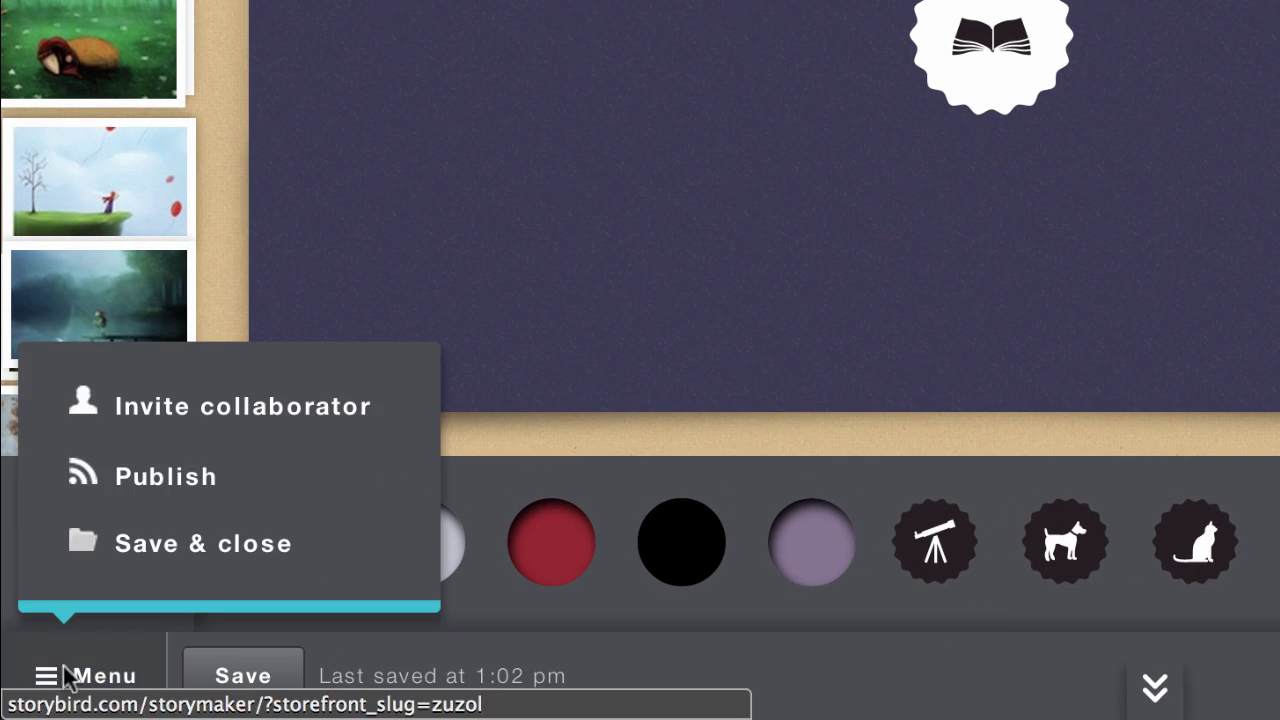
click(258, 396)
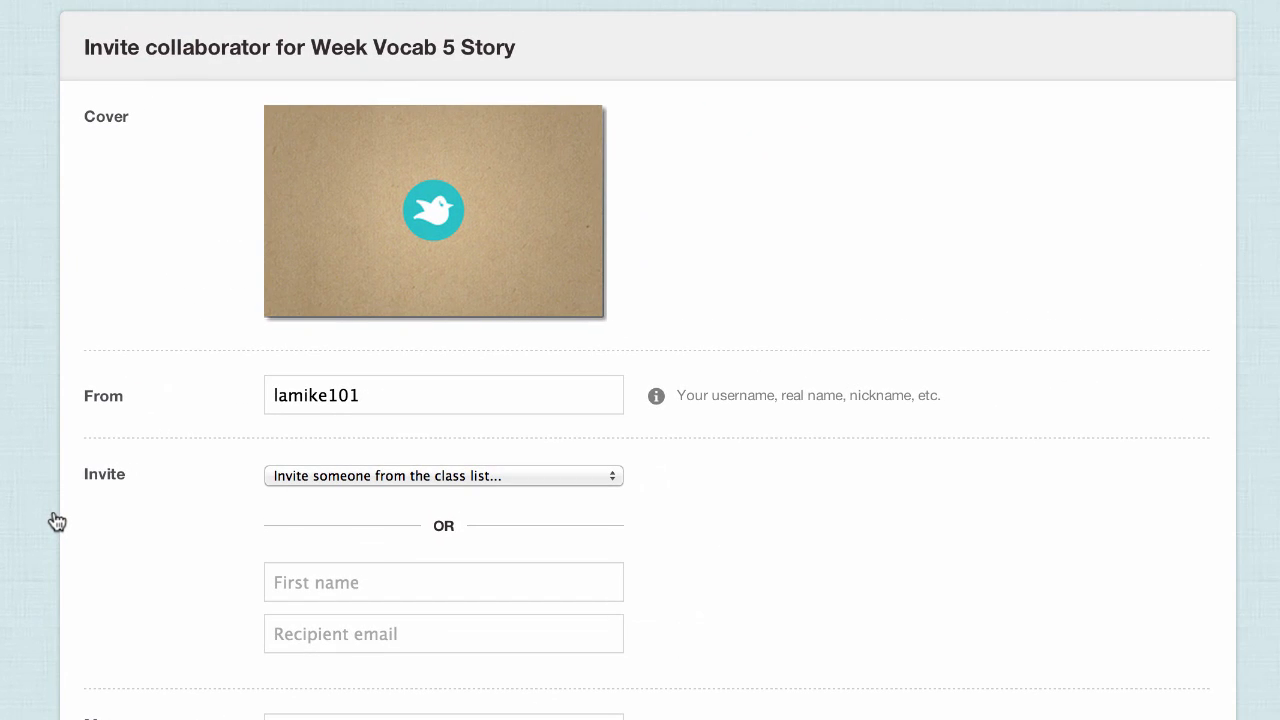
click(369, 474)
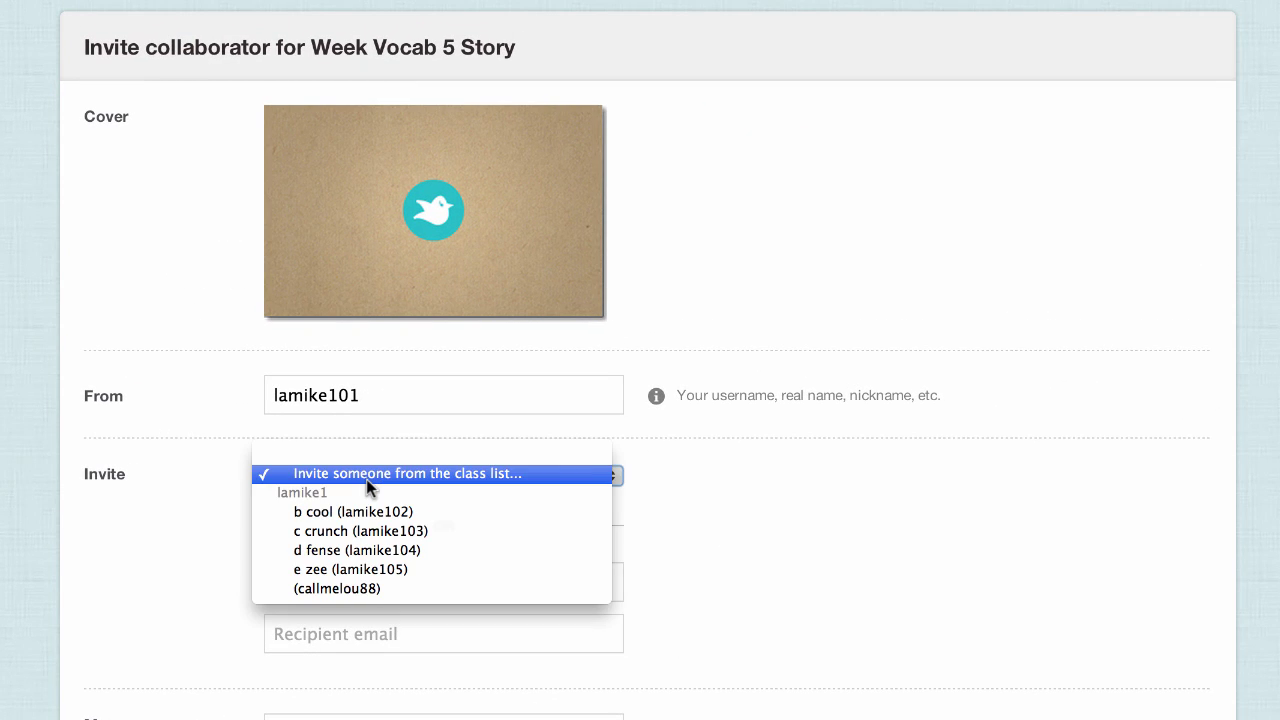
click(368, 569)
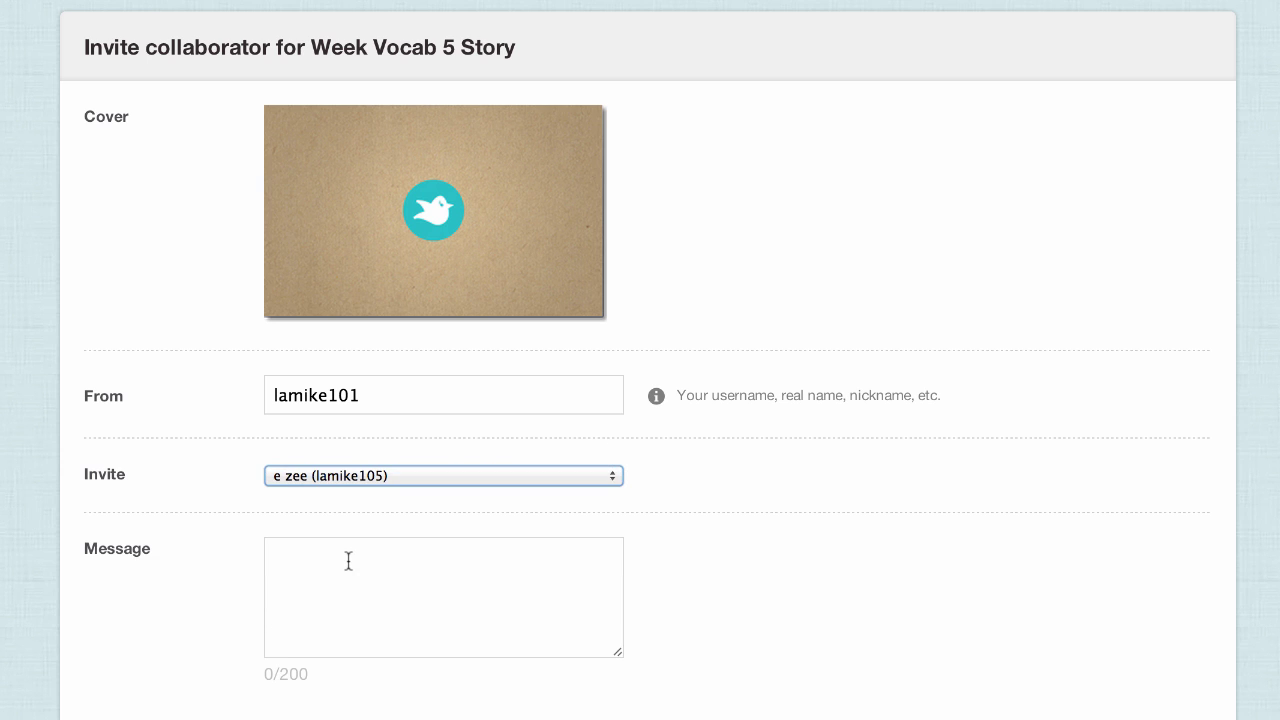
- Add the message "Your turn" to the collaborator invitation and send it
click(348, 560)
text(You)
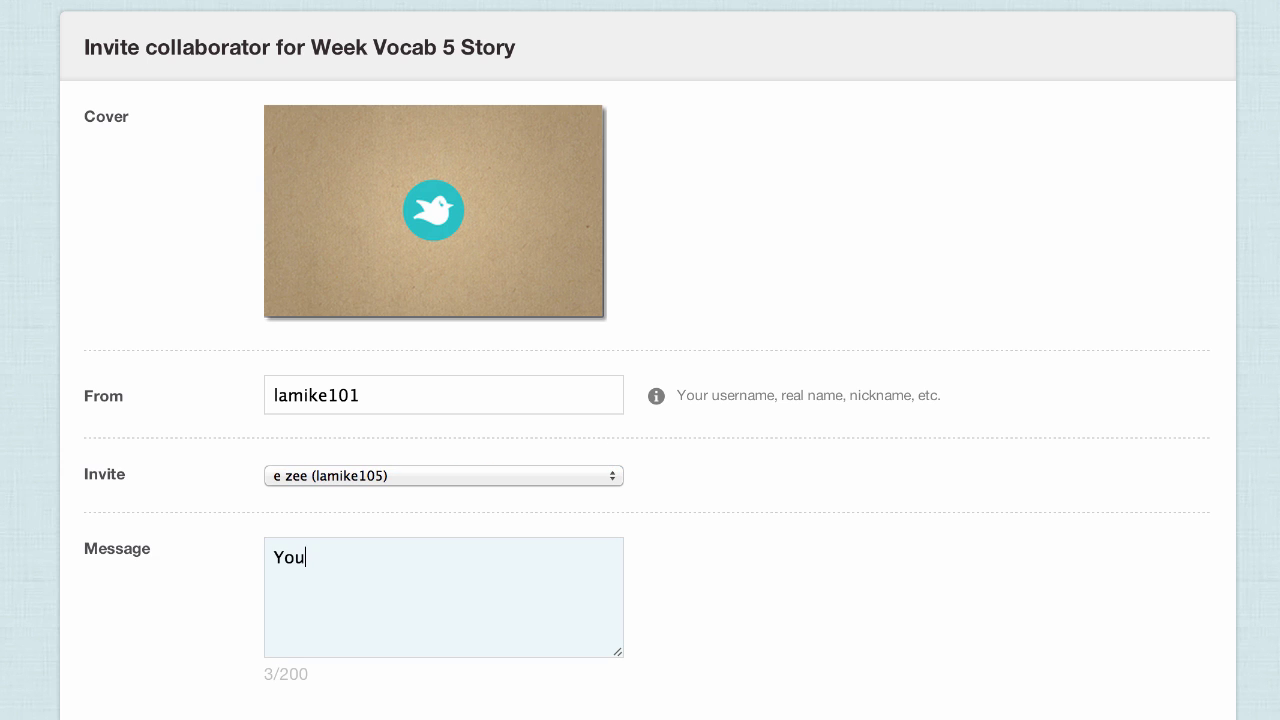
text(r turn)
click(782, 657)
scroll(808, 668, down, 2)
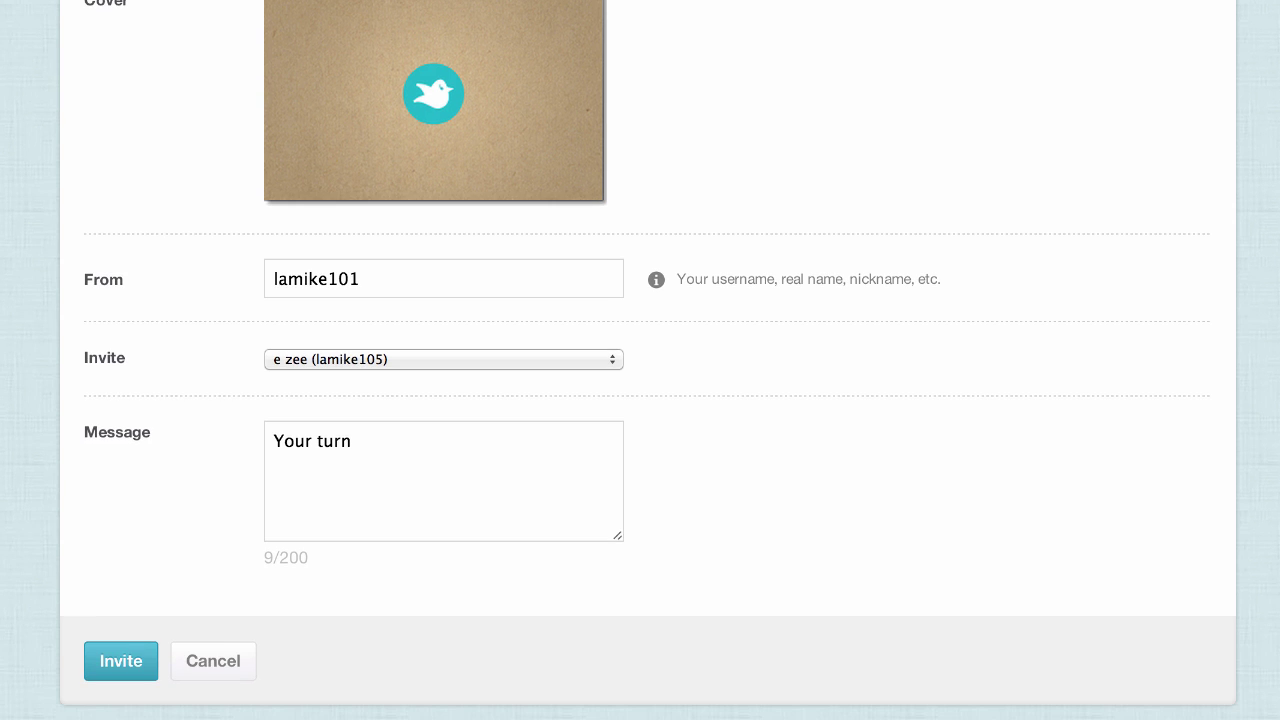
click(126, 658)
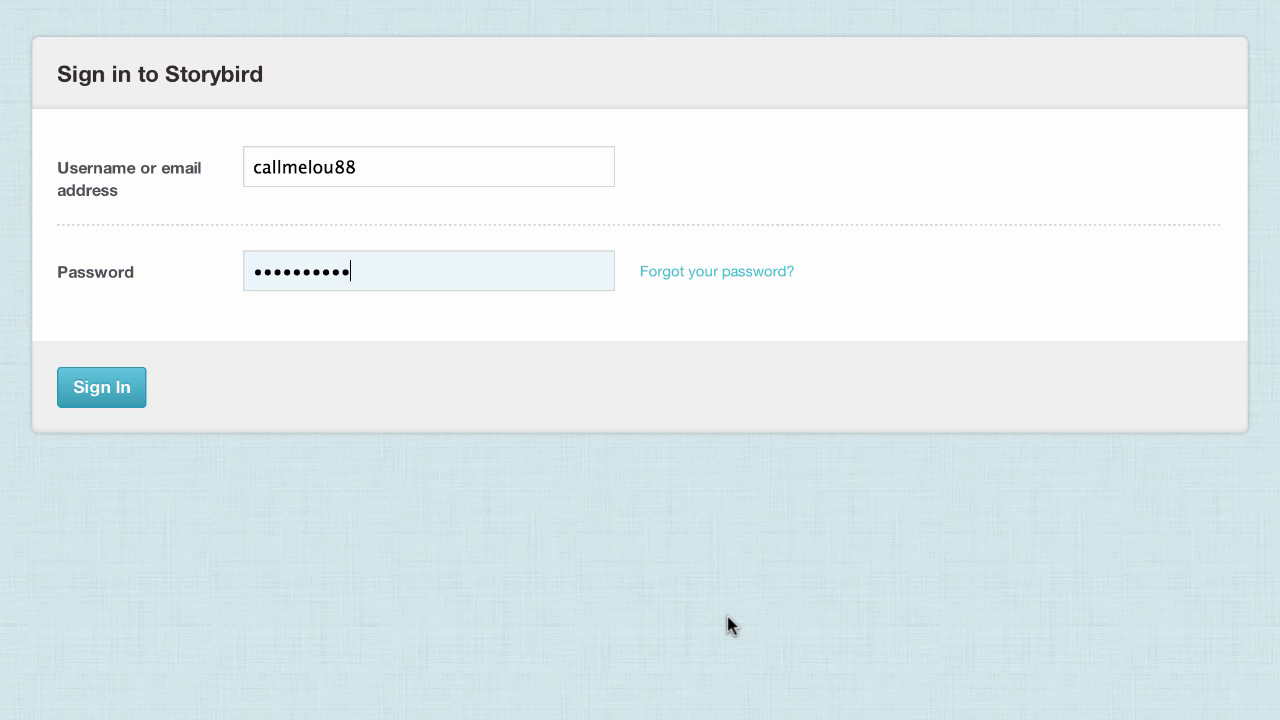
- Sign in to the teacher account and open the class's week 5 vocab poem assignment
click(97, 387)
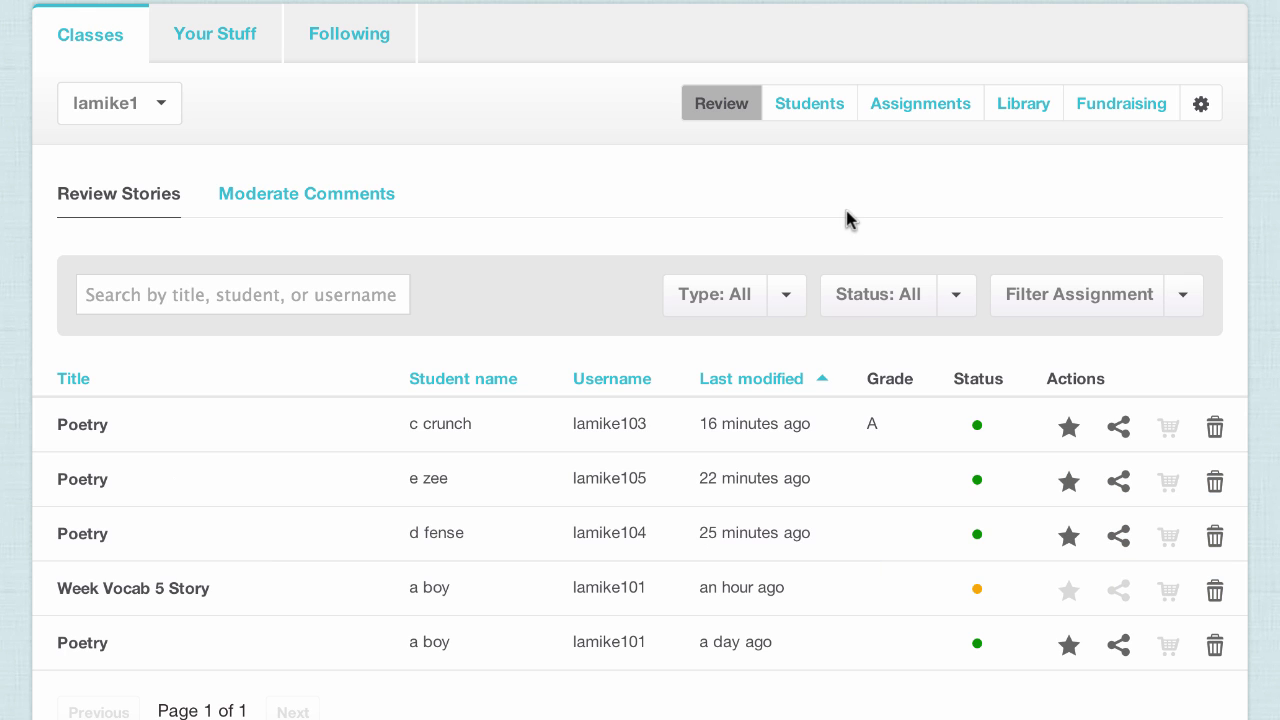
click(925, 107)
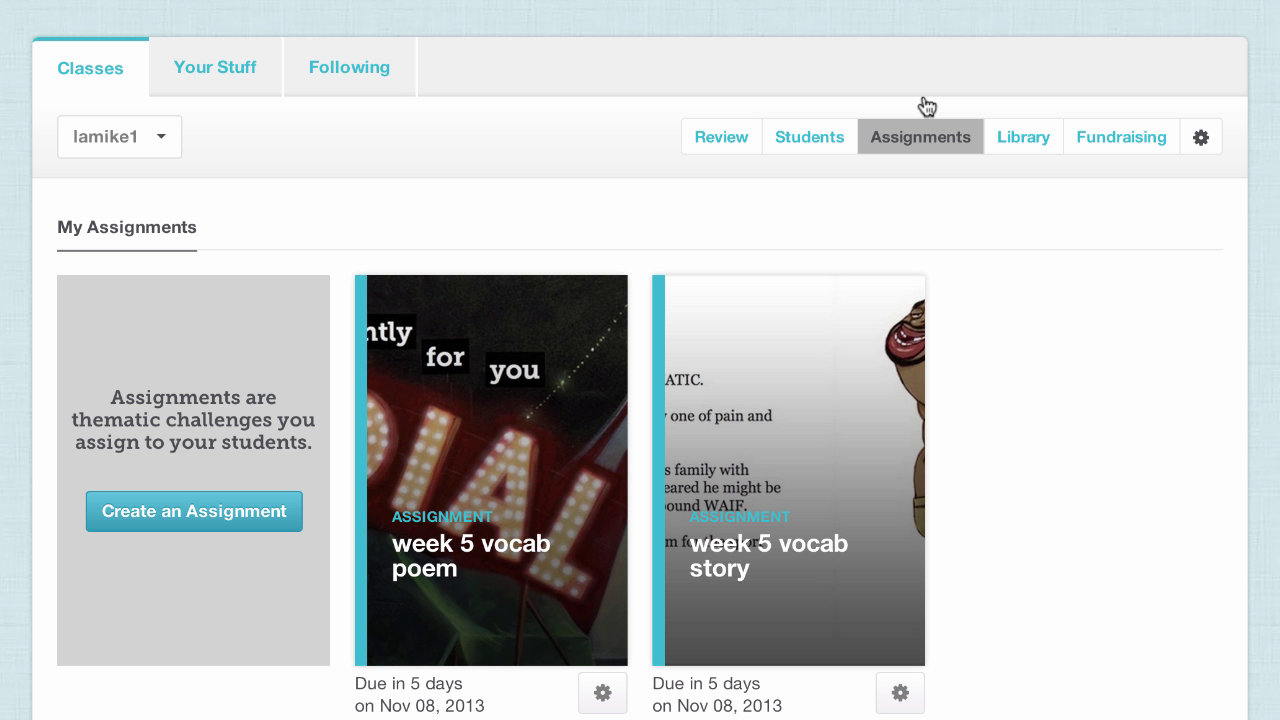
click(497, 610)
- Find the "forever glimpsed" poem among the assignment's submissions and open it
scroll(497, 610, down, 5)
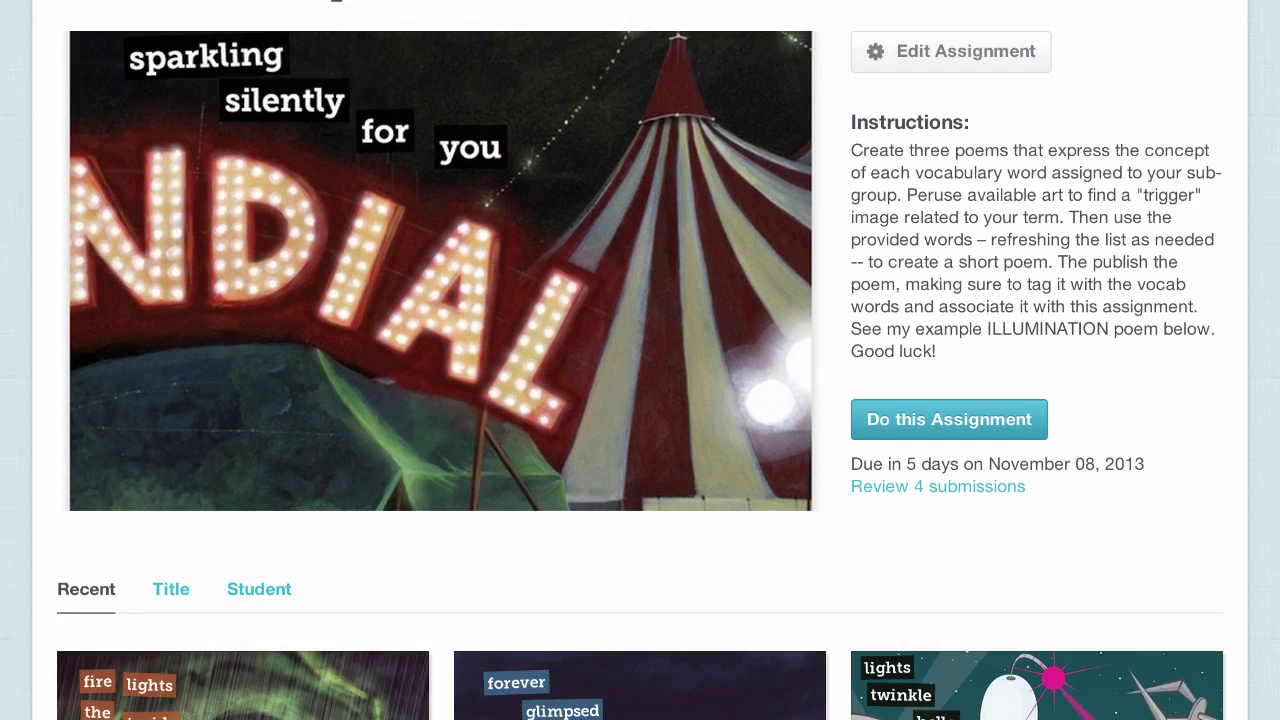
scroll(640, 450, down, 3)
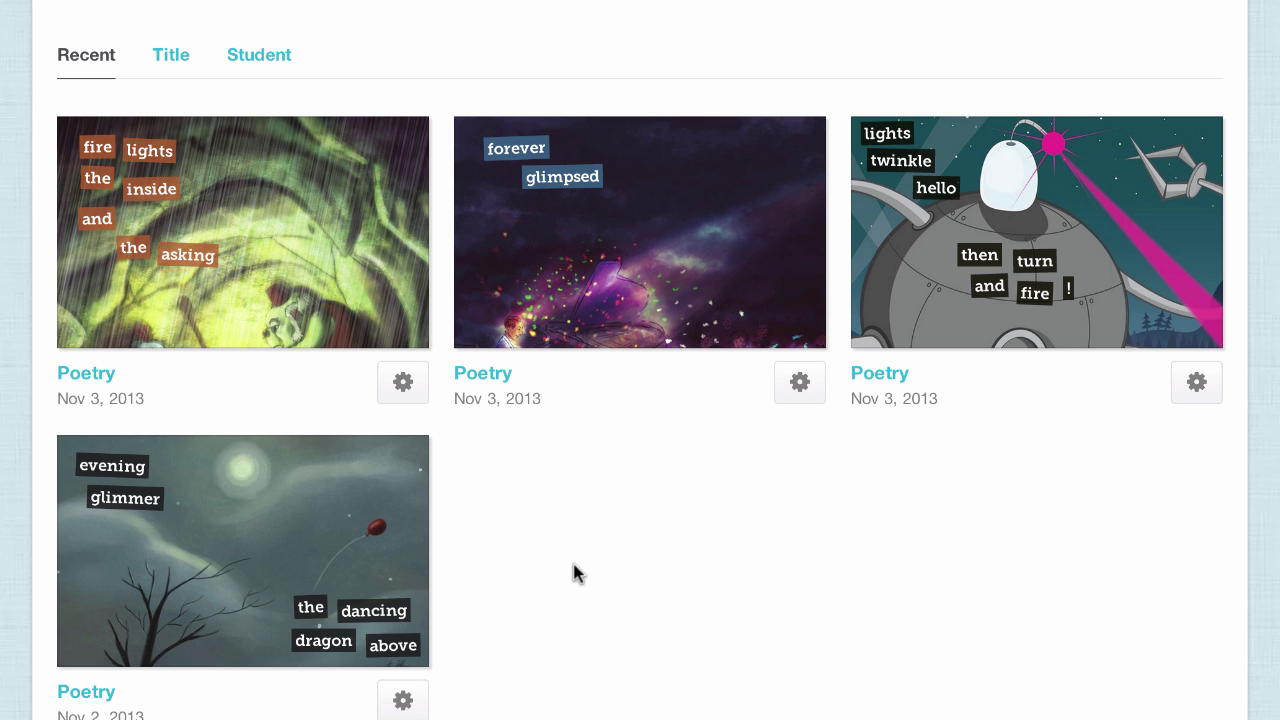
click(658, 293)
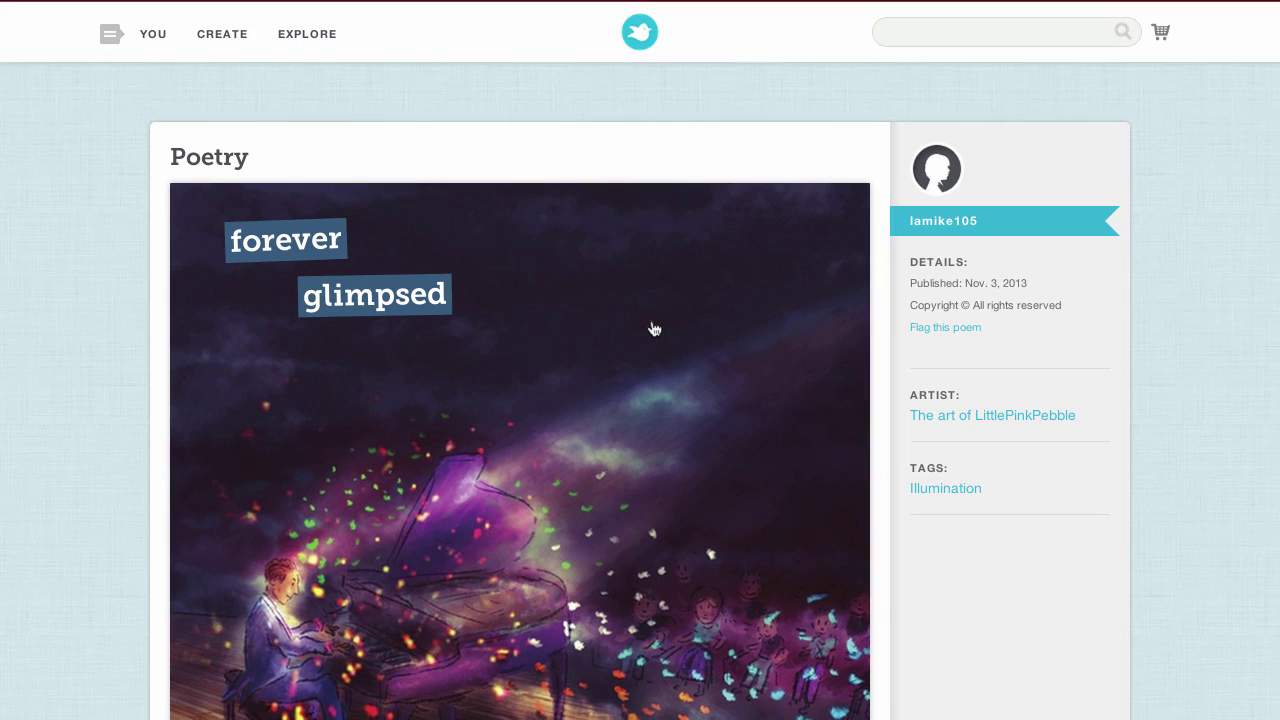
- Post the comment "Love it. Simple but perfect!" on the "forever glimpsed" poem
scroll(652, 329, down, 3)
scroll(614, 391, down, 3)
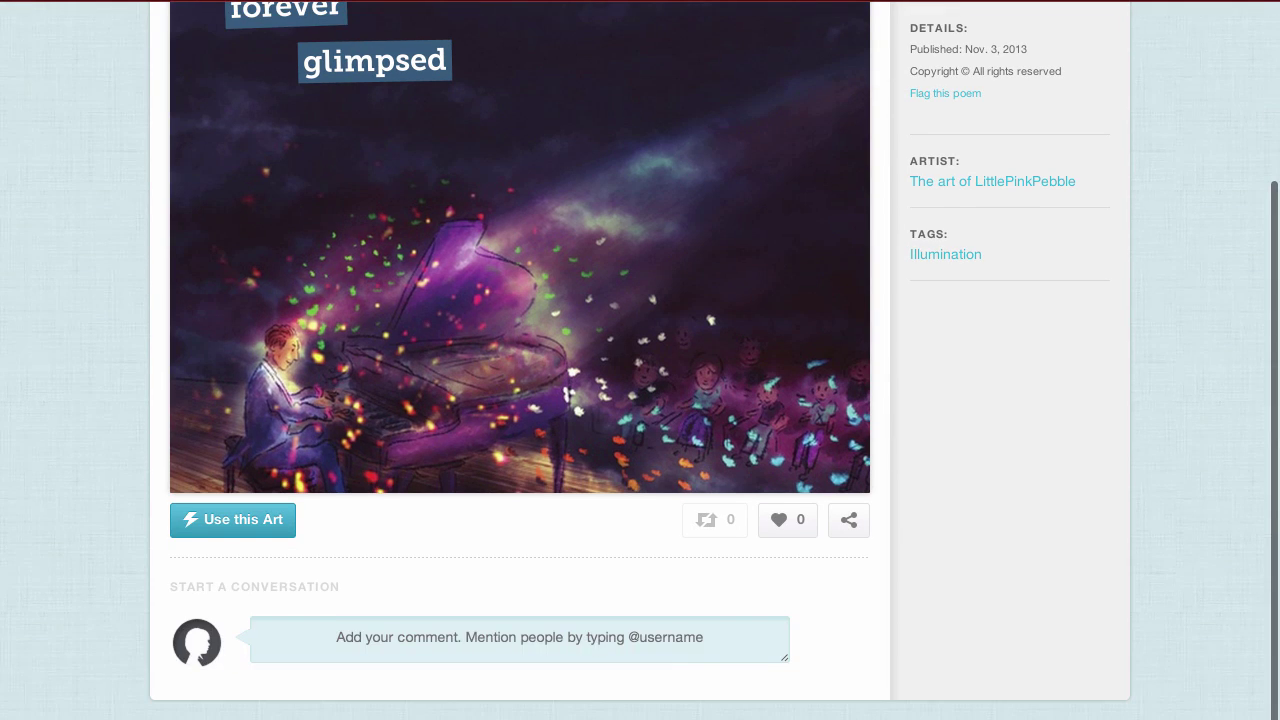
click(516, 641)
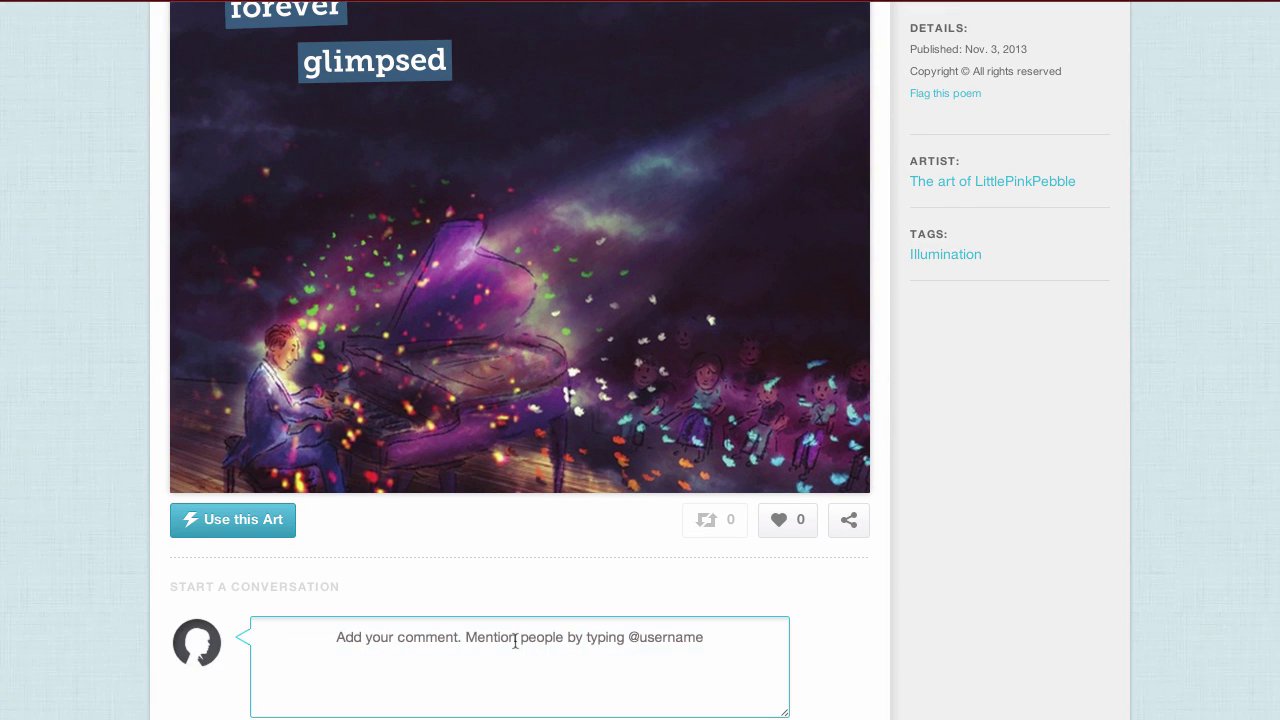
text(Love it.  )
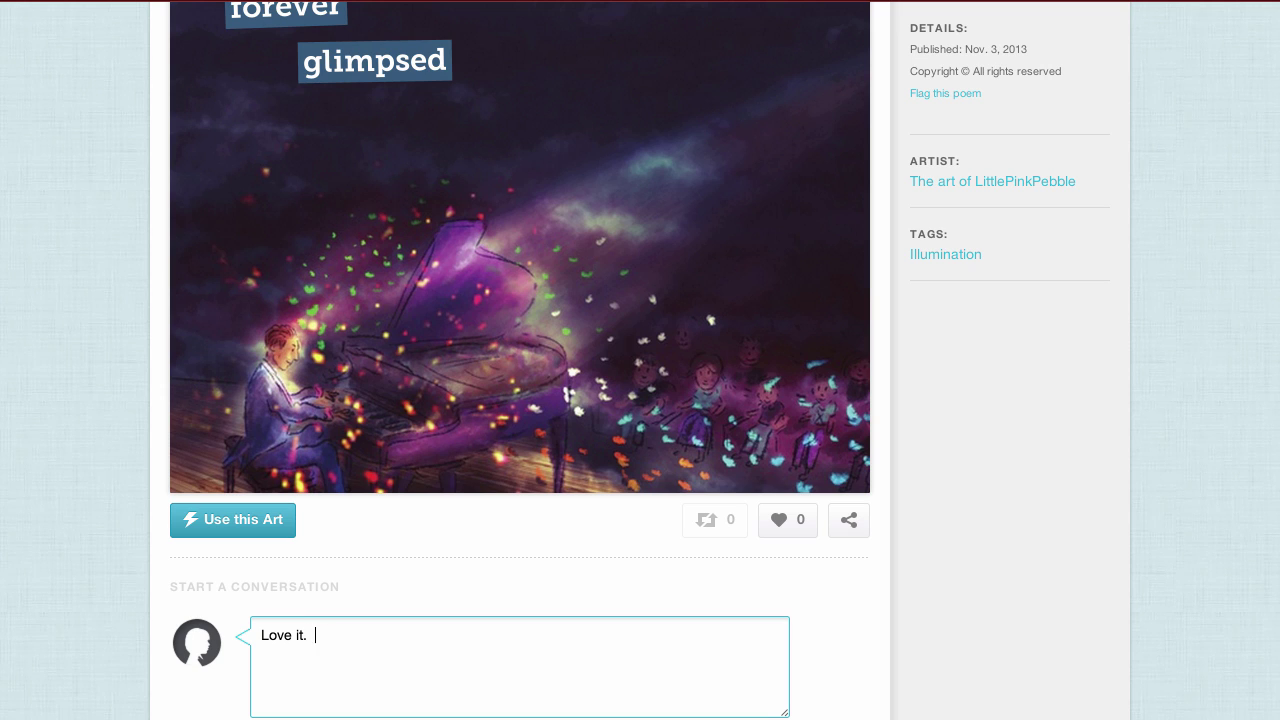
text(Simple but perfect!)
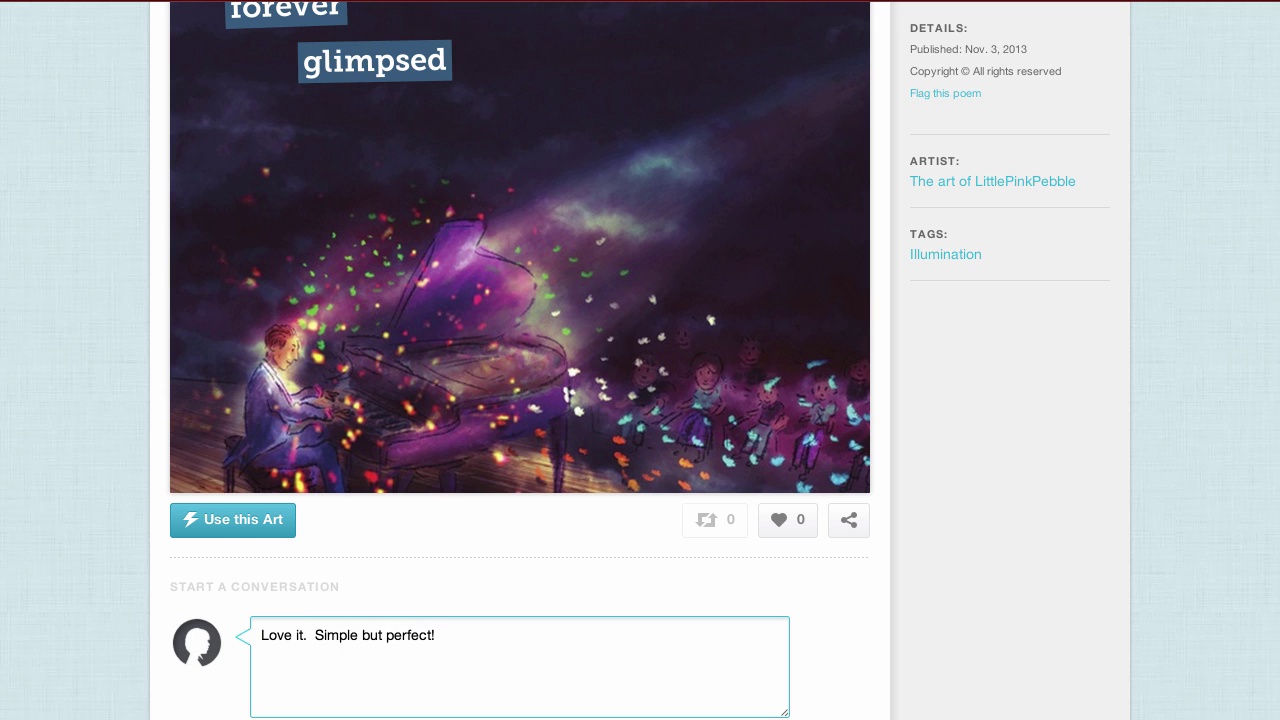
scroll(914, 649, down, 2)
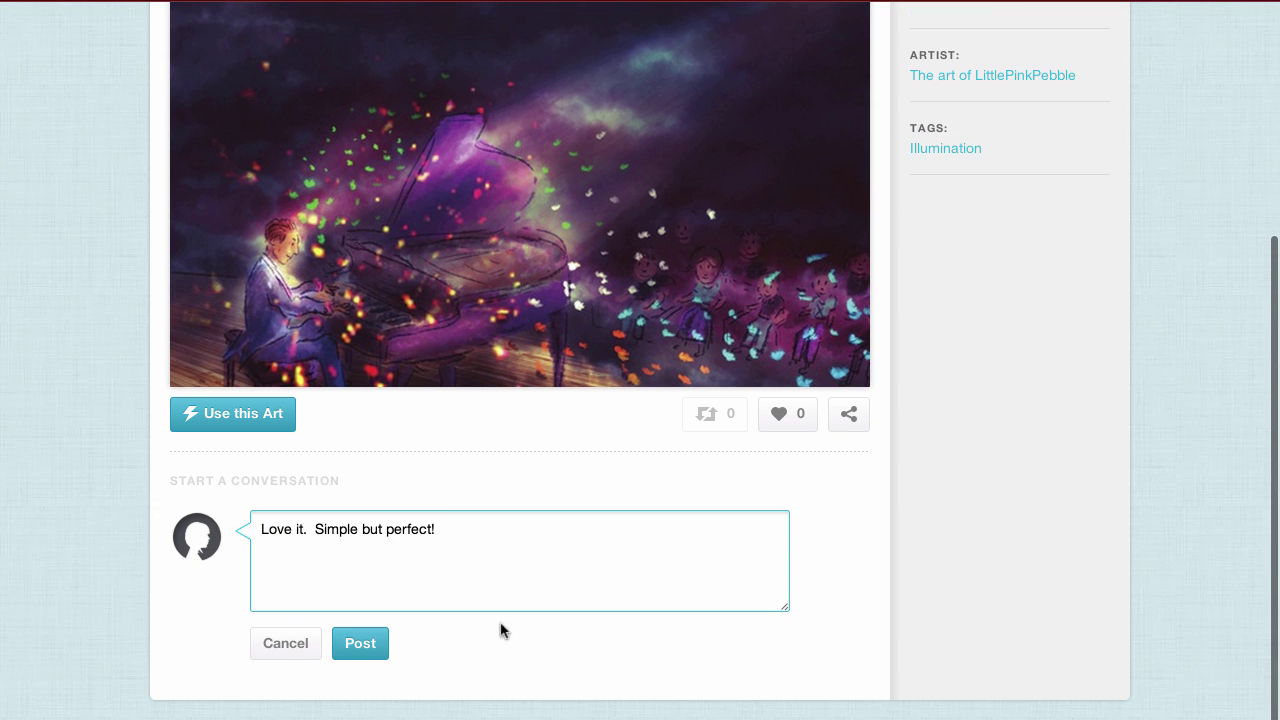
click(364, 646)
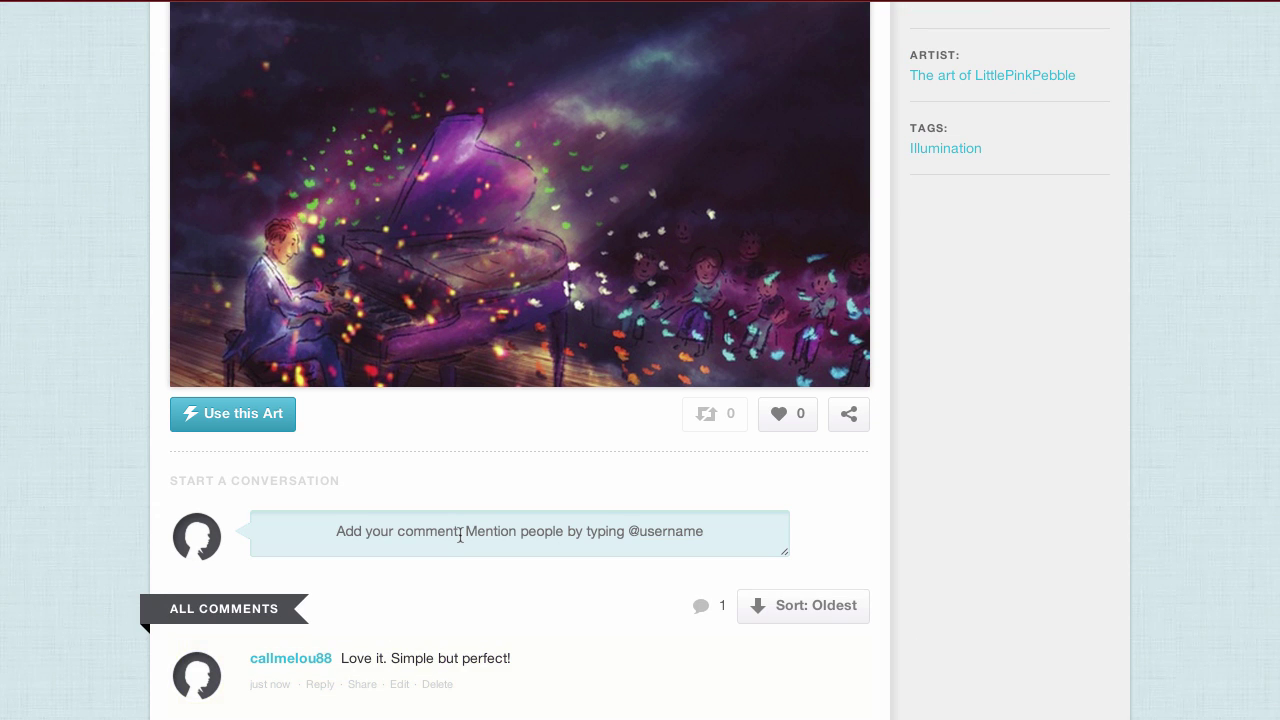
- Return to the class's story review list and expand the "forever glimpsed" poem's entry
scroll(460, 536, up, 4)
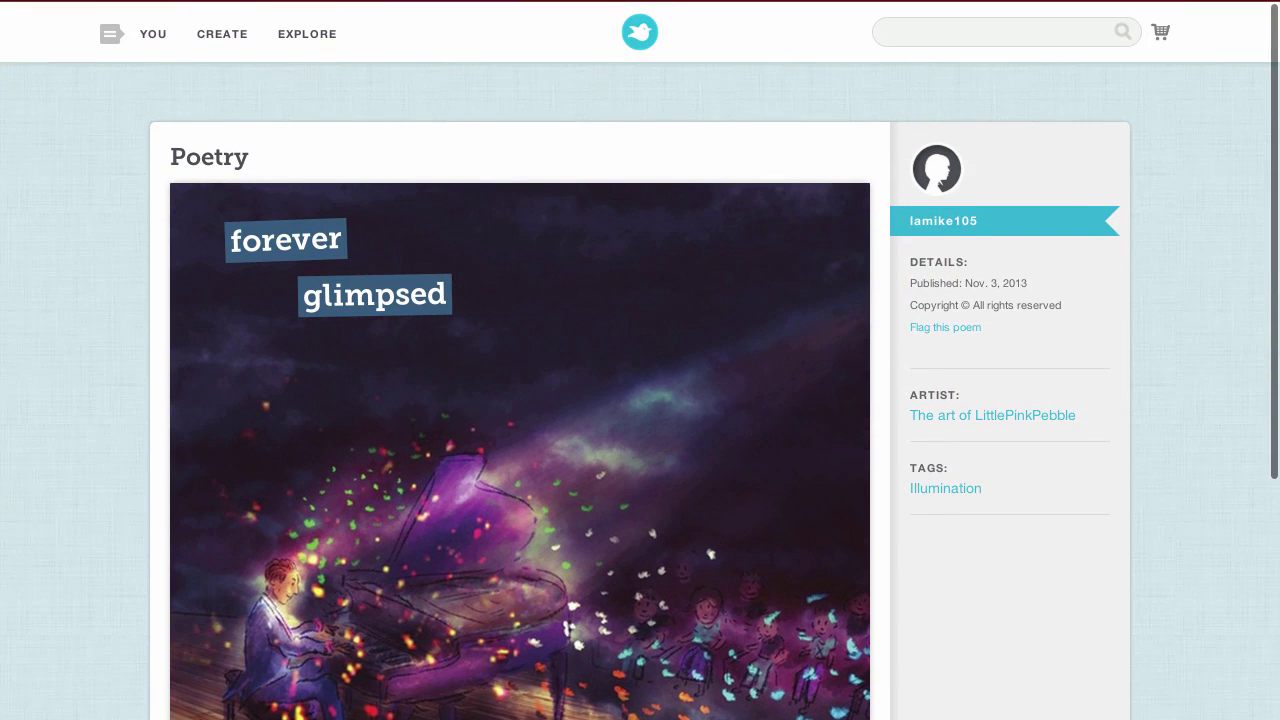
click(158, 42)
click(157, 162)
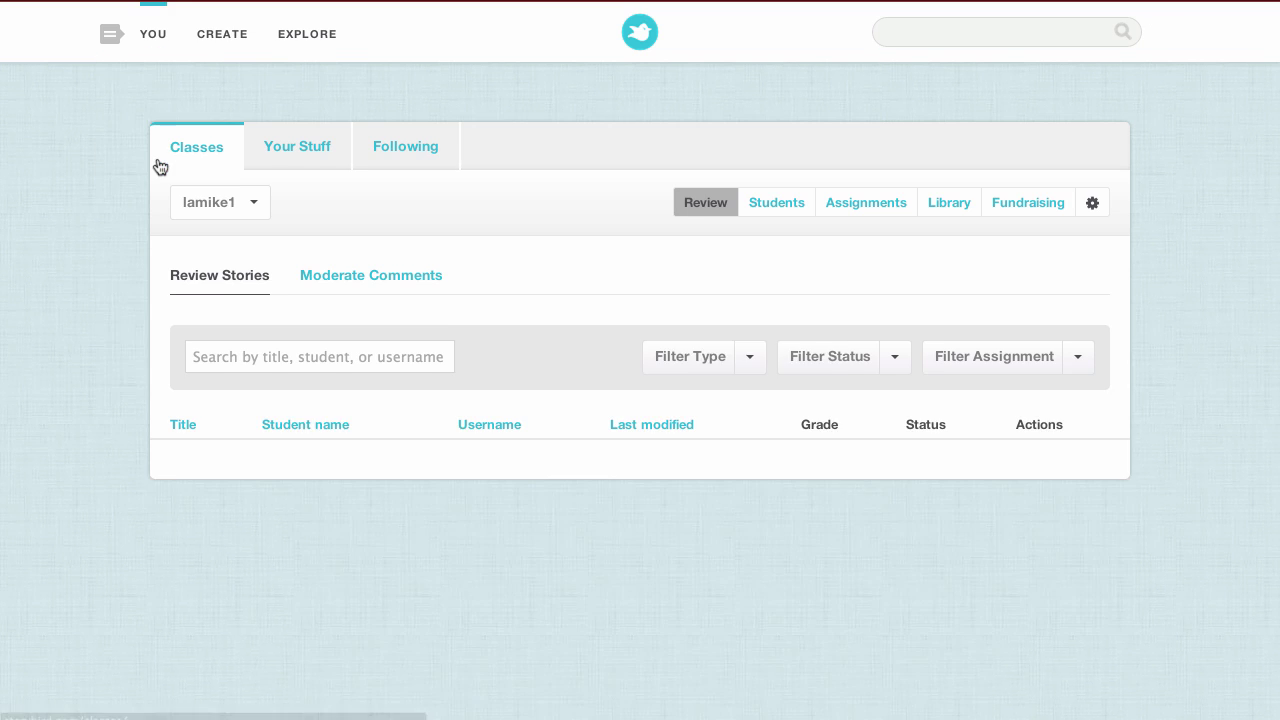
click(189, 477)
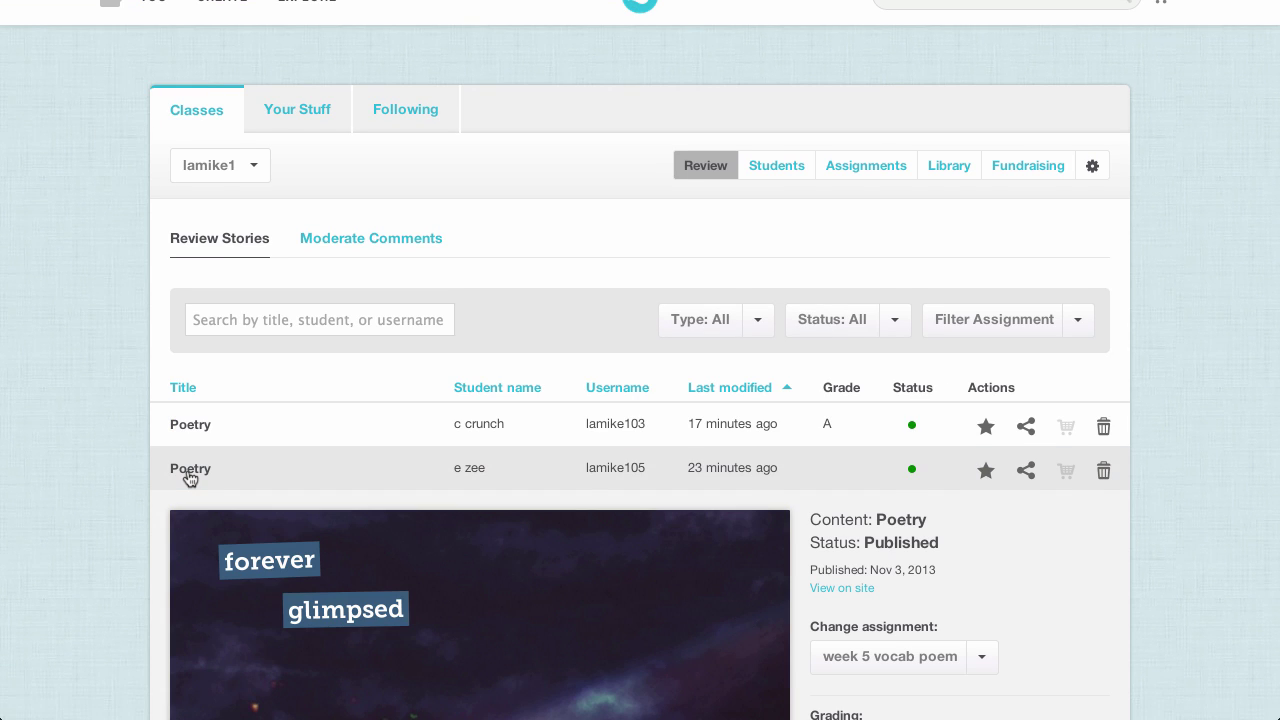
- Grade the "forever glimpsed" poem with the letter A and submit the grade
scroll(300, 470, down, 5)
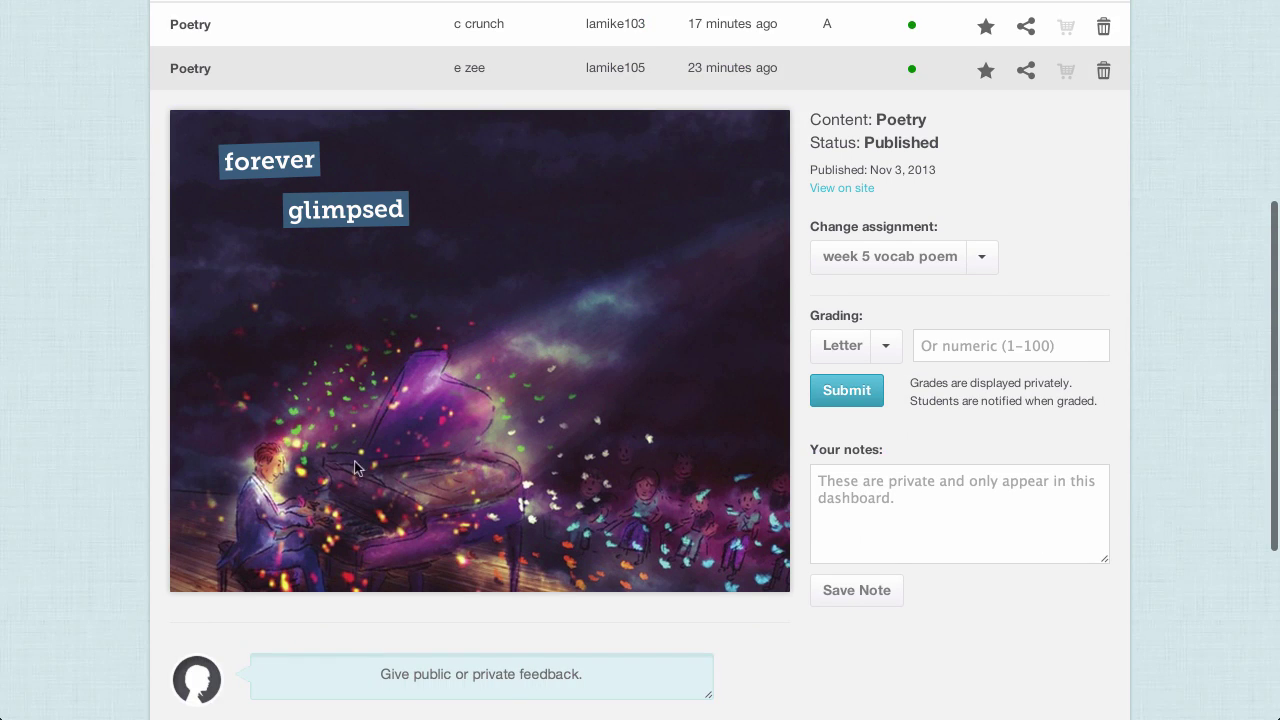
click(887, 350)
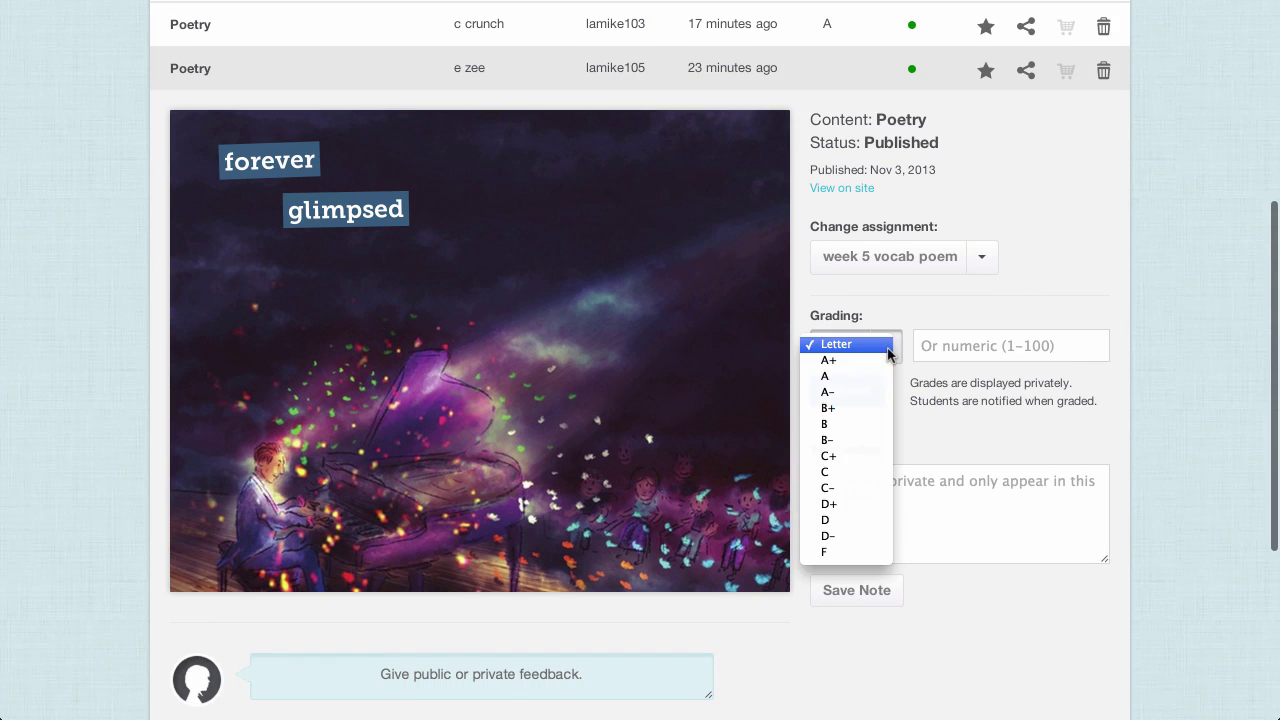
click(850, 377)
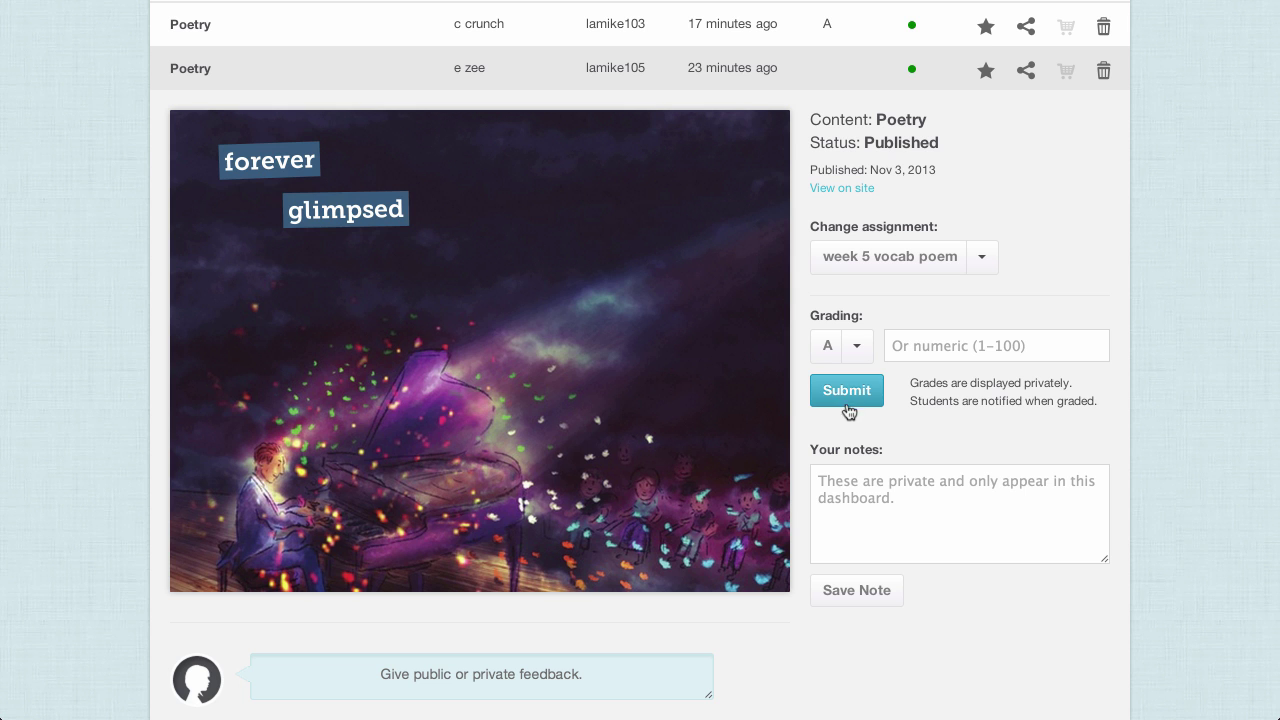
click(848, 402)
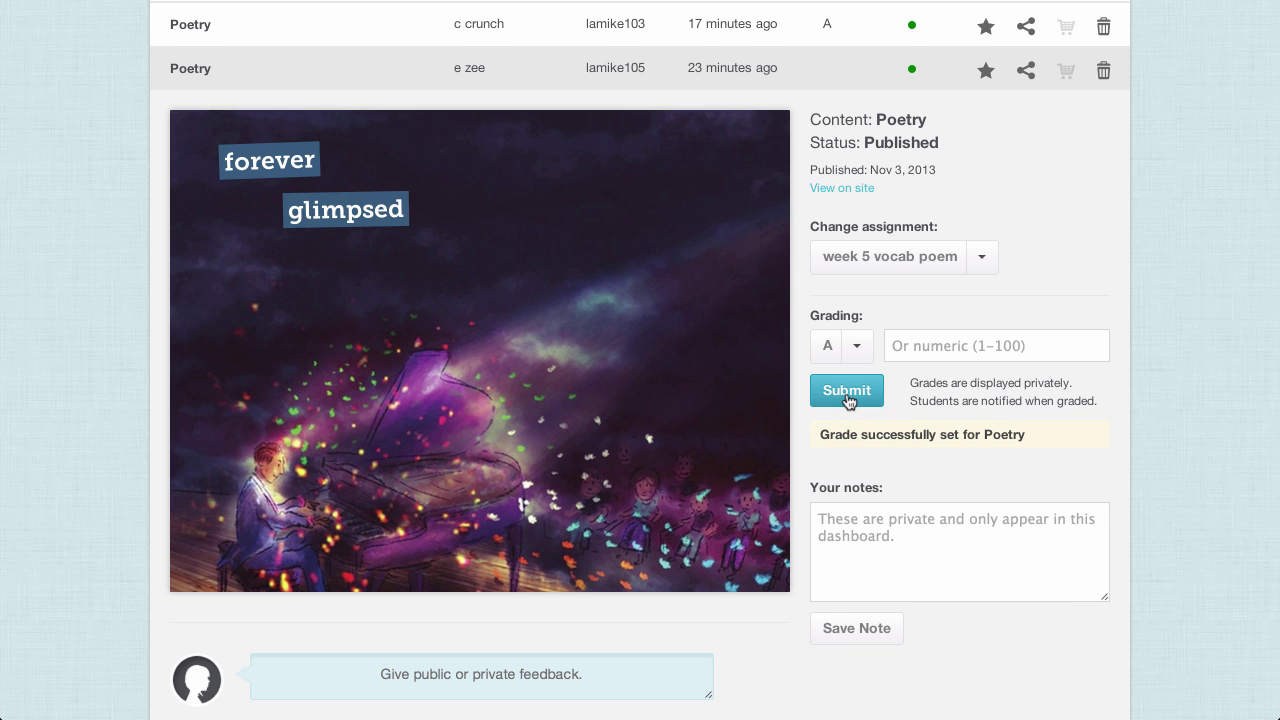
- Collapse the graded poem's details and reload the class's story review list
scroll(848, 400, up, 3)
scroll(965, 102, up, 1)
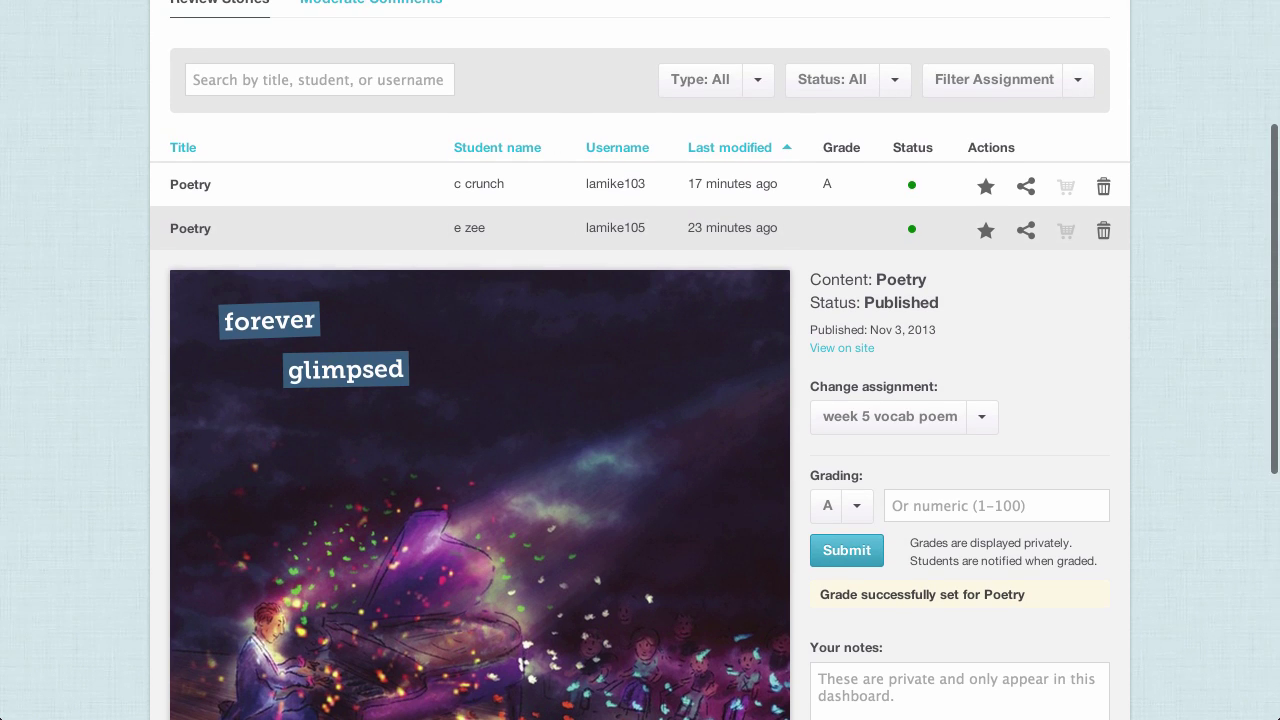
scroll(569, 277, up, 3)
click(534, 369)
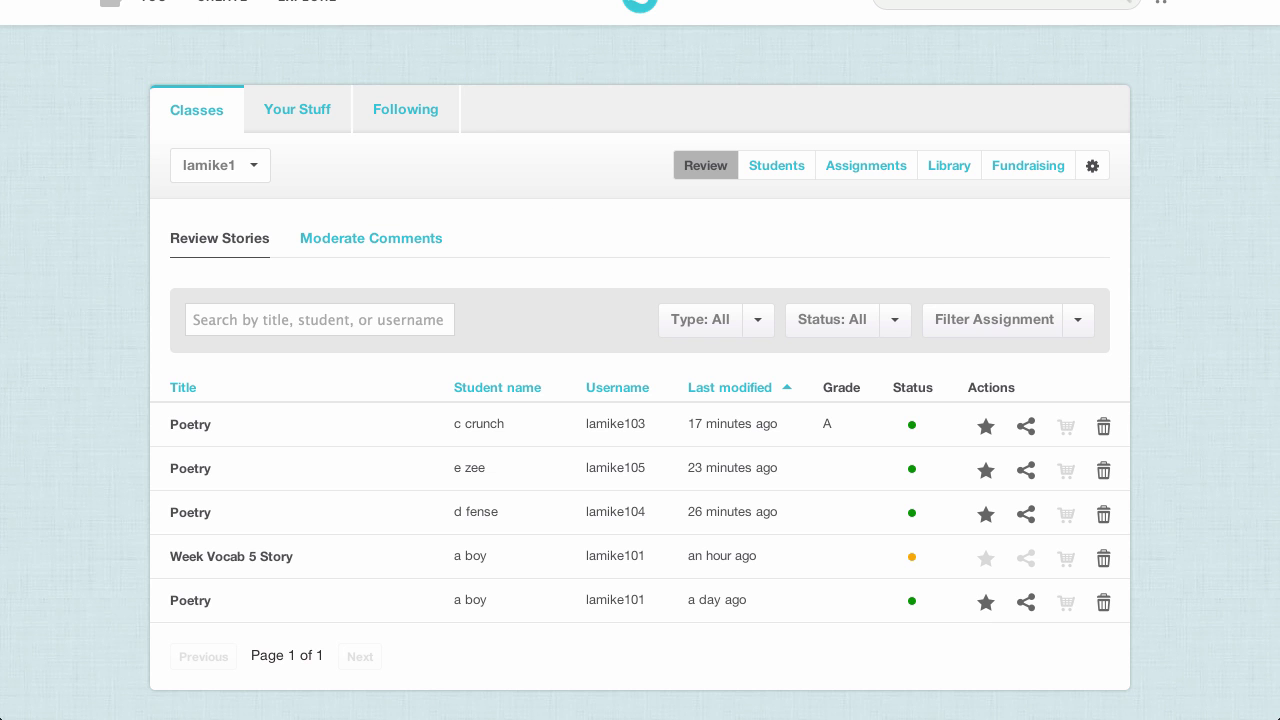
click(229, 114)
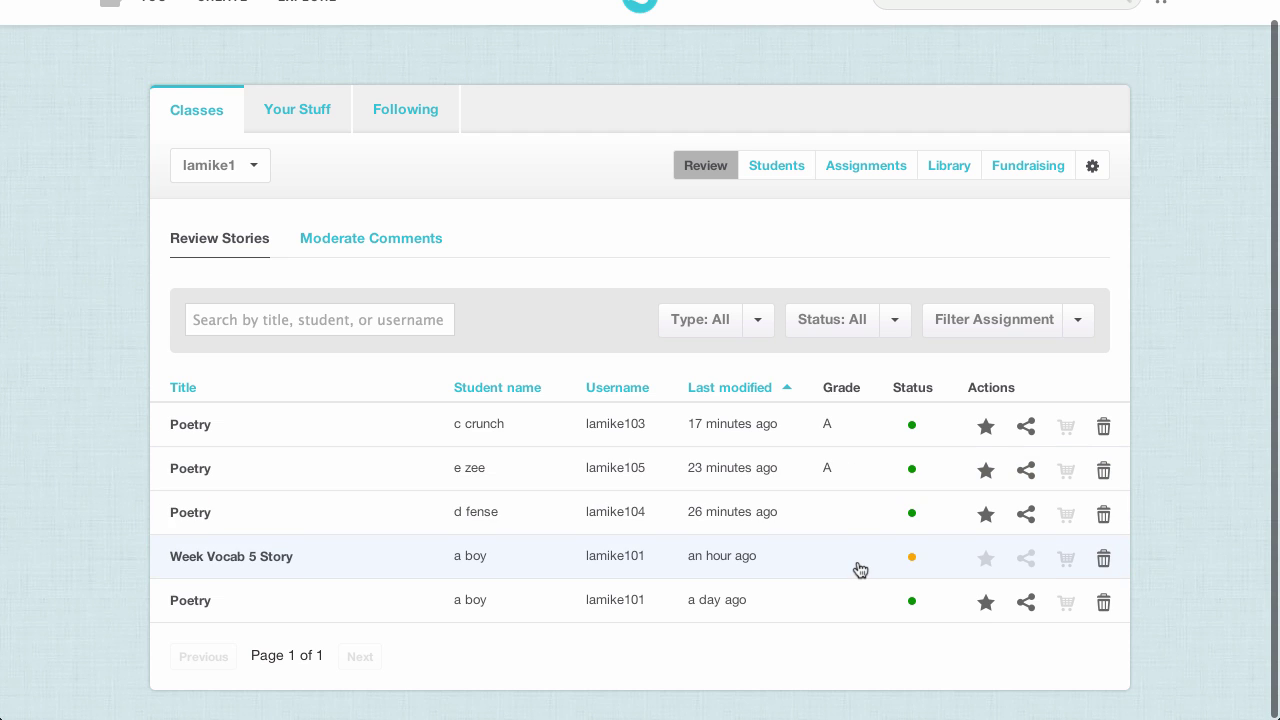
- Add the graded "forever glimpsed" poem to the class library's Featured list and close its award options
click(982, 476)
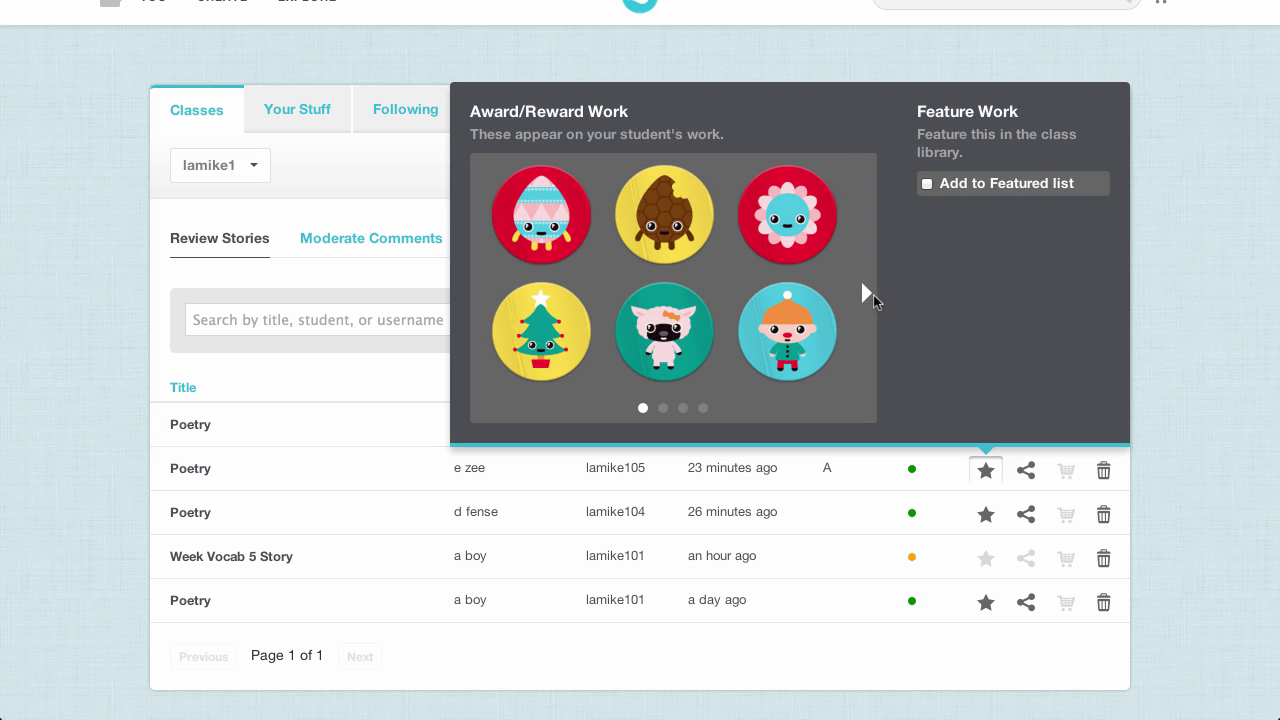
click(926, 185)
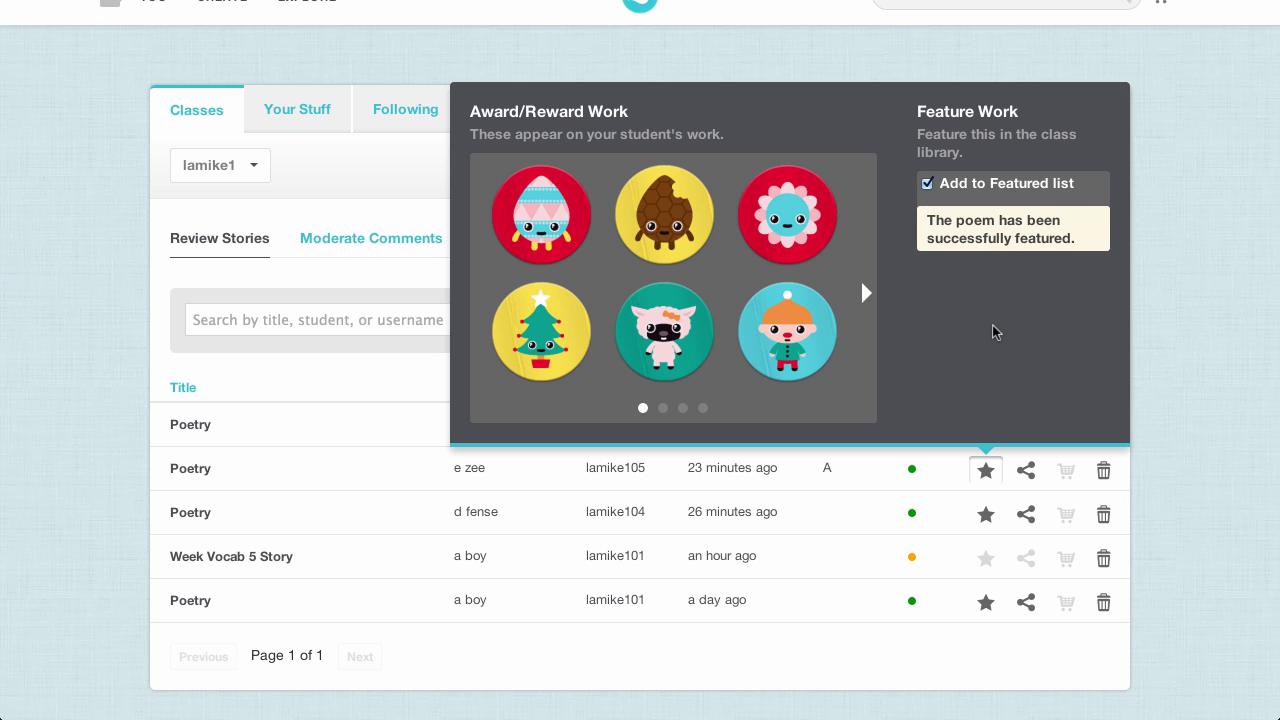
click(929, 668)
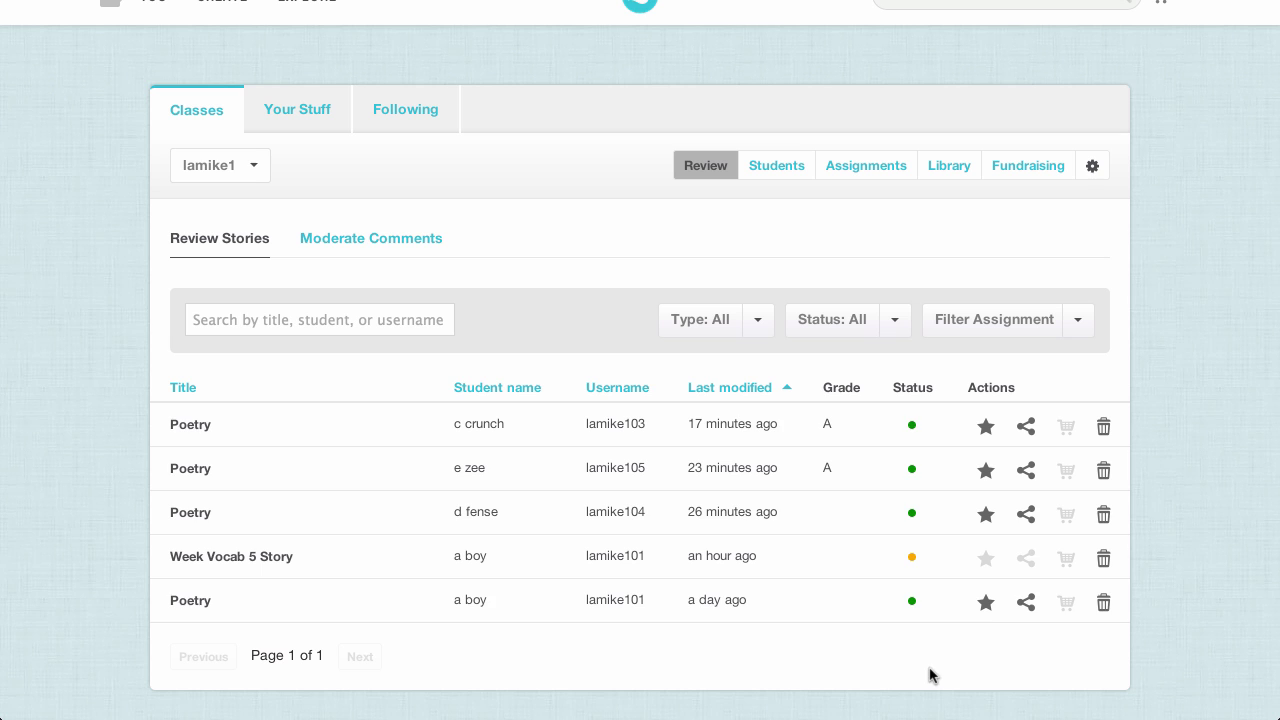
- View the sharing options for the "forever glimpsed" poem and close them
click(1027, 471)
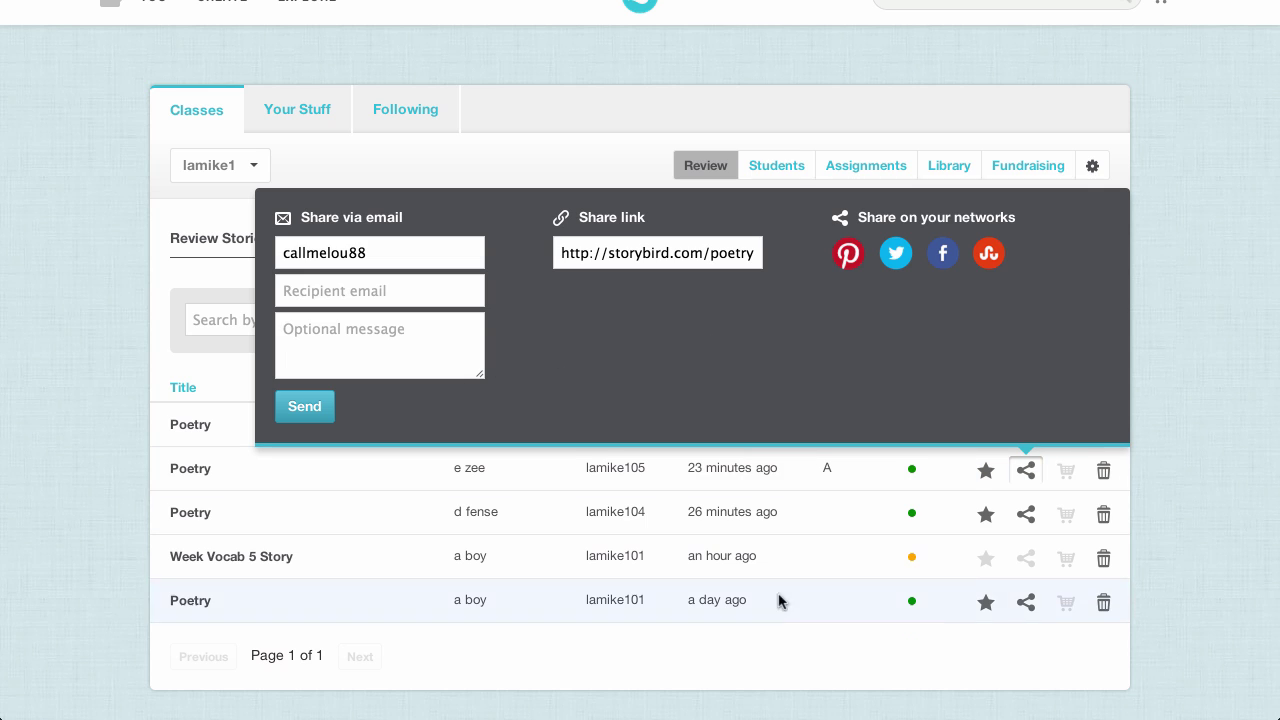
click(785, 658)
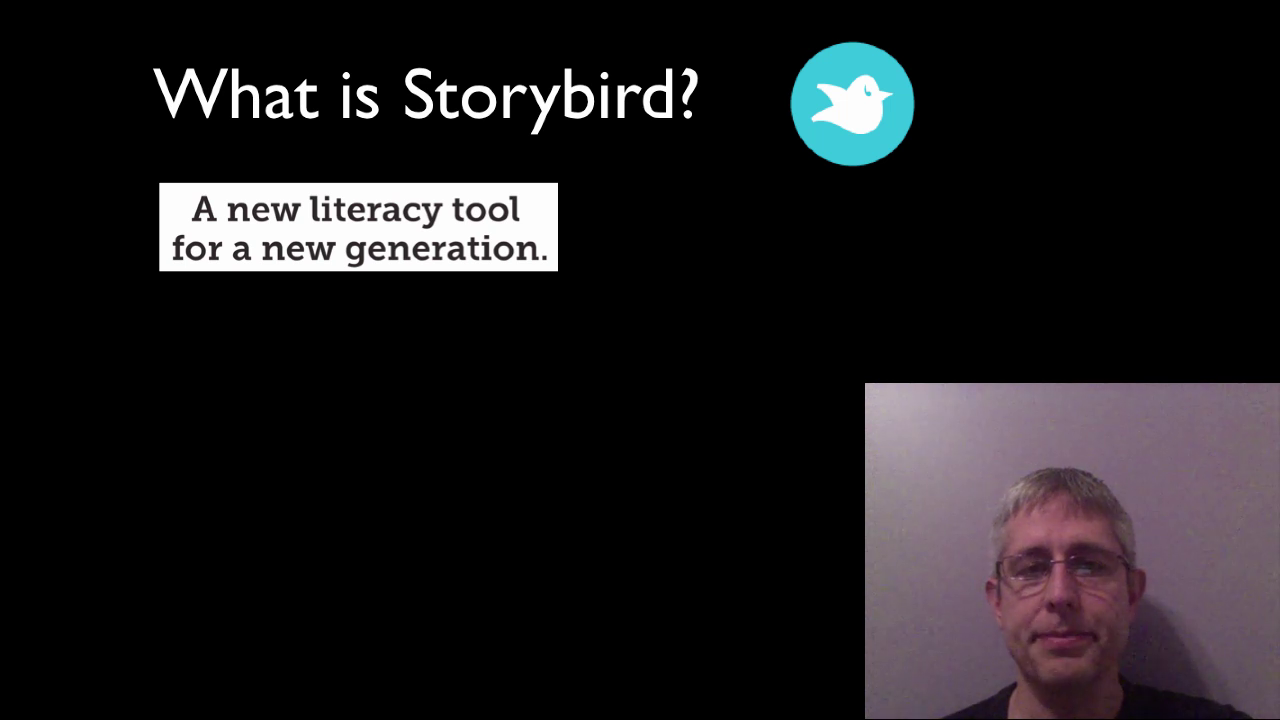
key(Right)
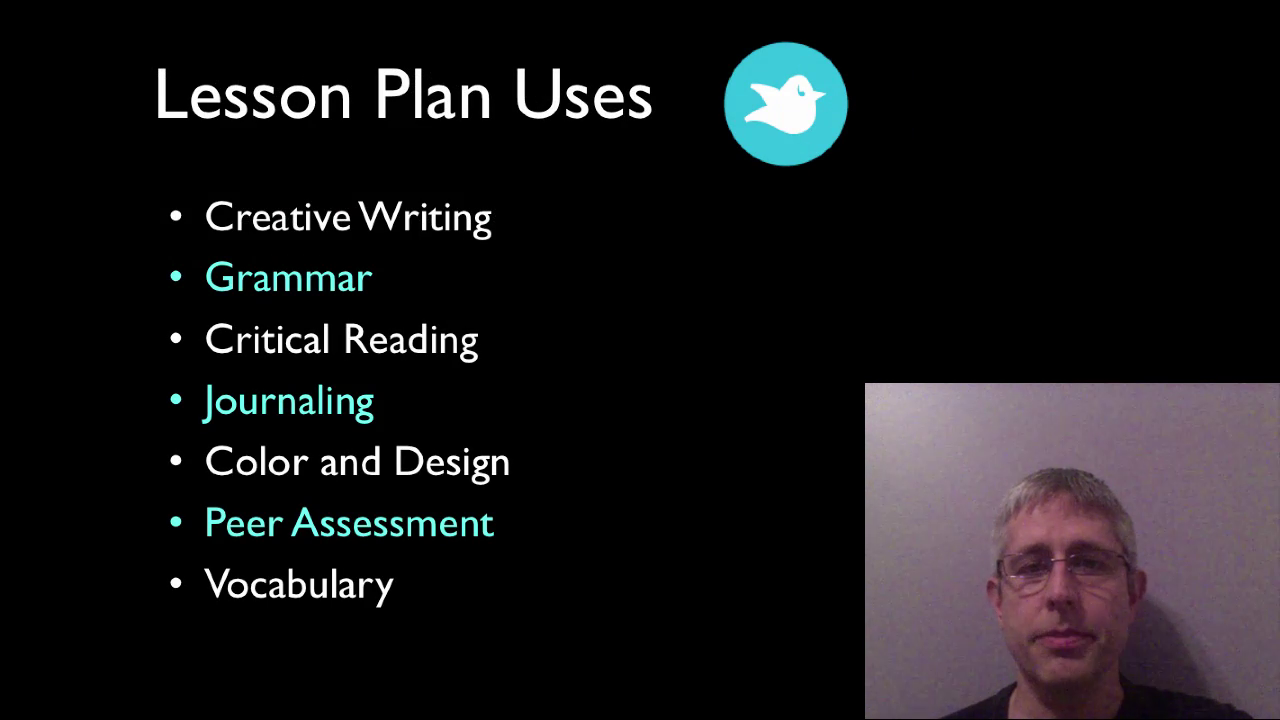